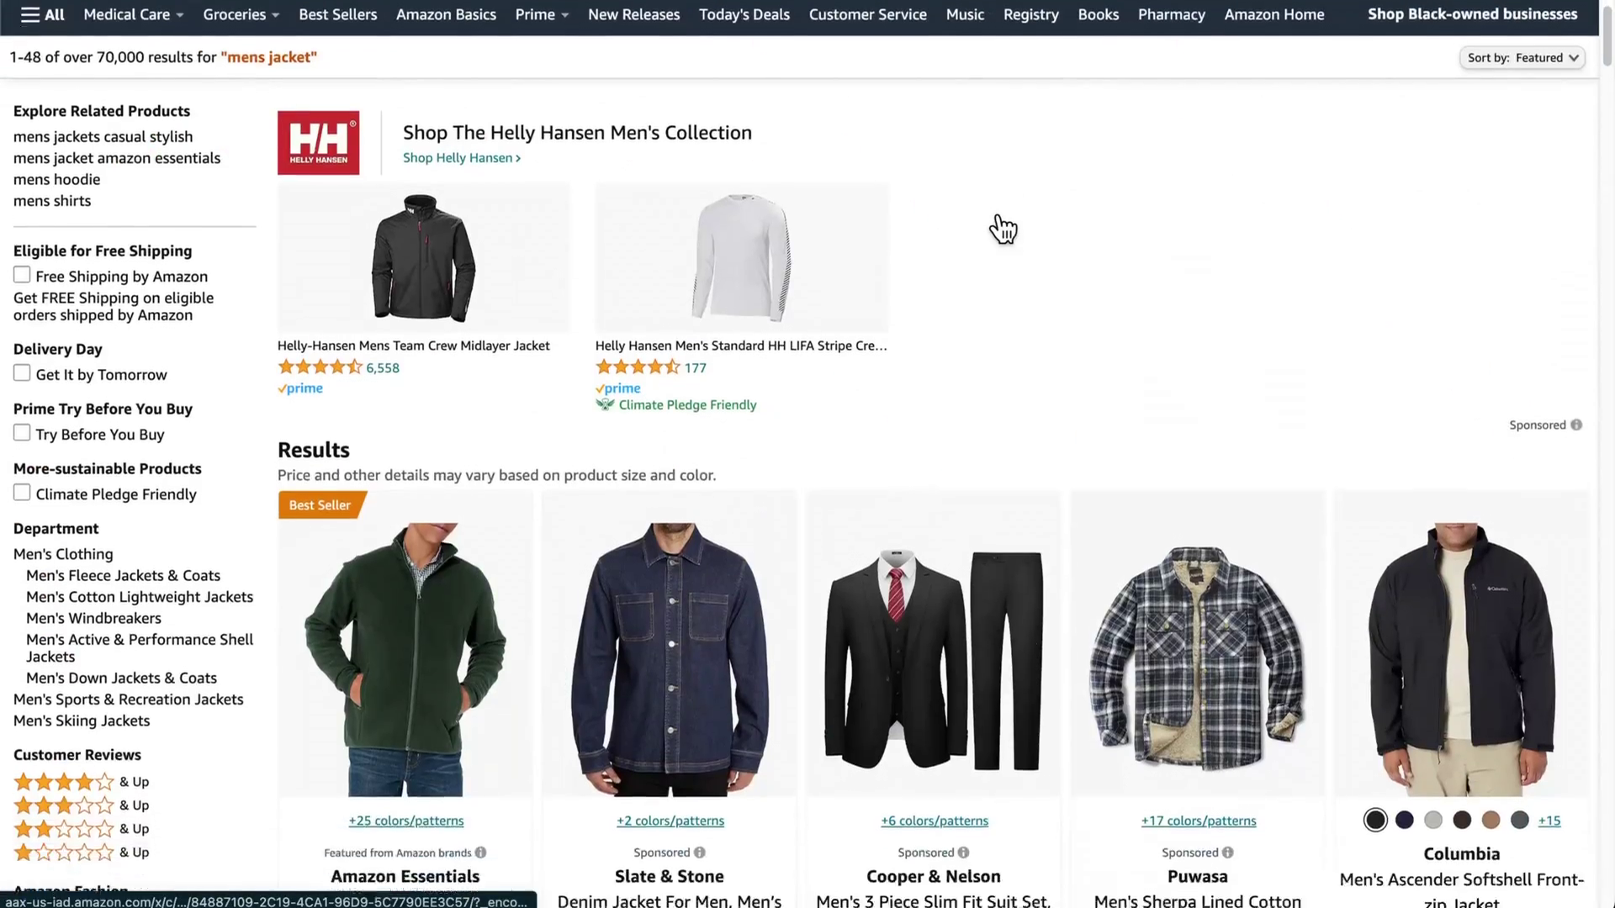
Step: Open All Filters on Macy's and filter coats and jackets to the Trenchcoat style
{"action": "scroll", "coordinate": [998, 217], "scroll_direction": "down", "scroll_amount": 3}
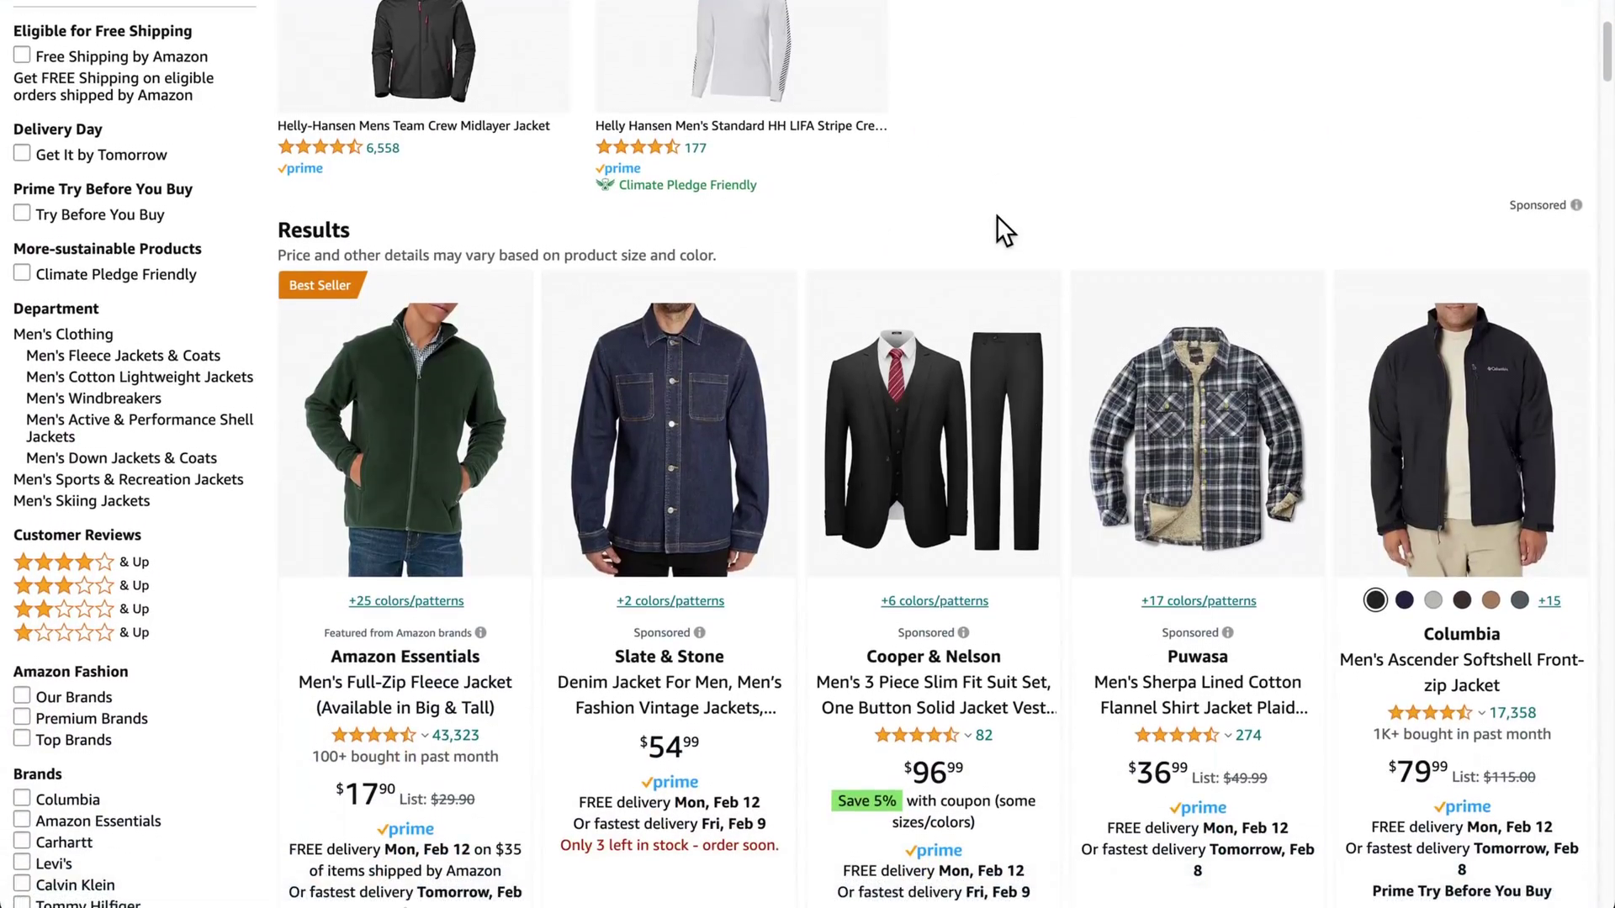
{"action": "scroll", "coordinate": [997, 215], "scroll_direction": "down", "scroll_amount": 5}
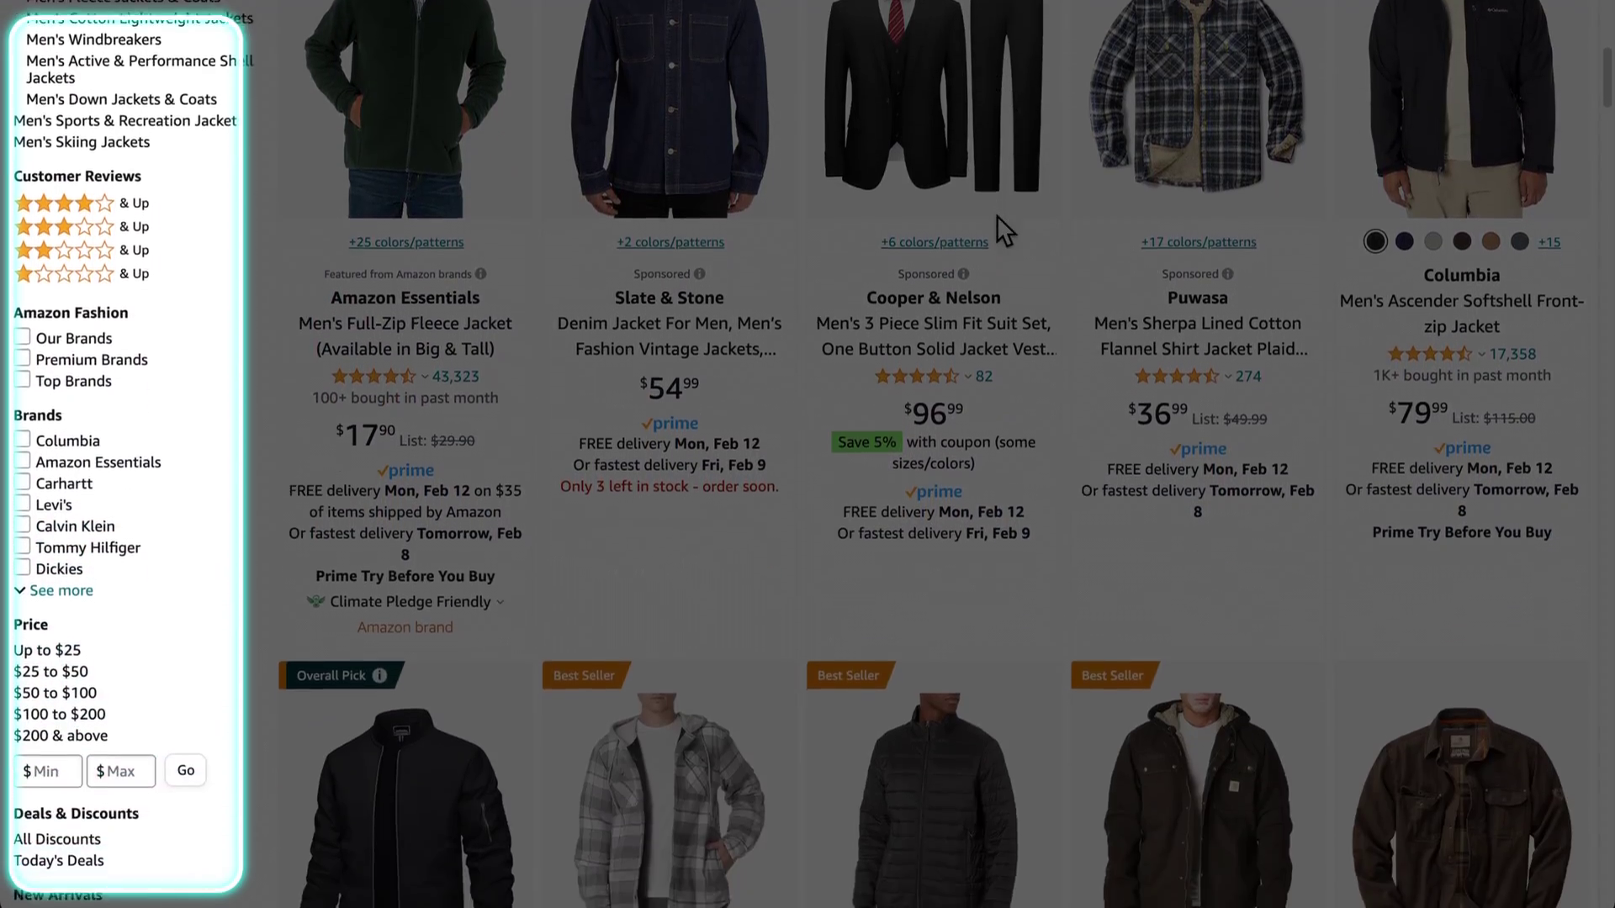
{"action": "scroll", "coordinate": [997, 215], "scroll_direction": "down", "scroll_amount": 2}
{"action": "scroll", "coordinate": [238, 216], "scroll_direction": "down", "scroll_amount": 5}
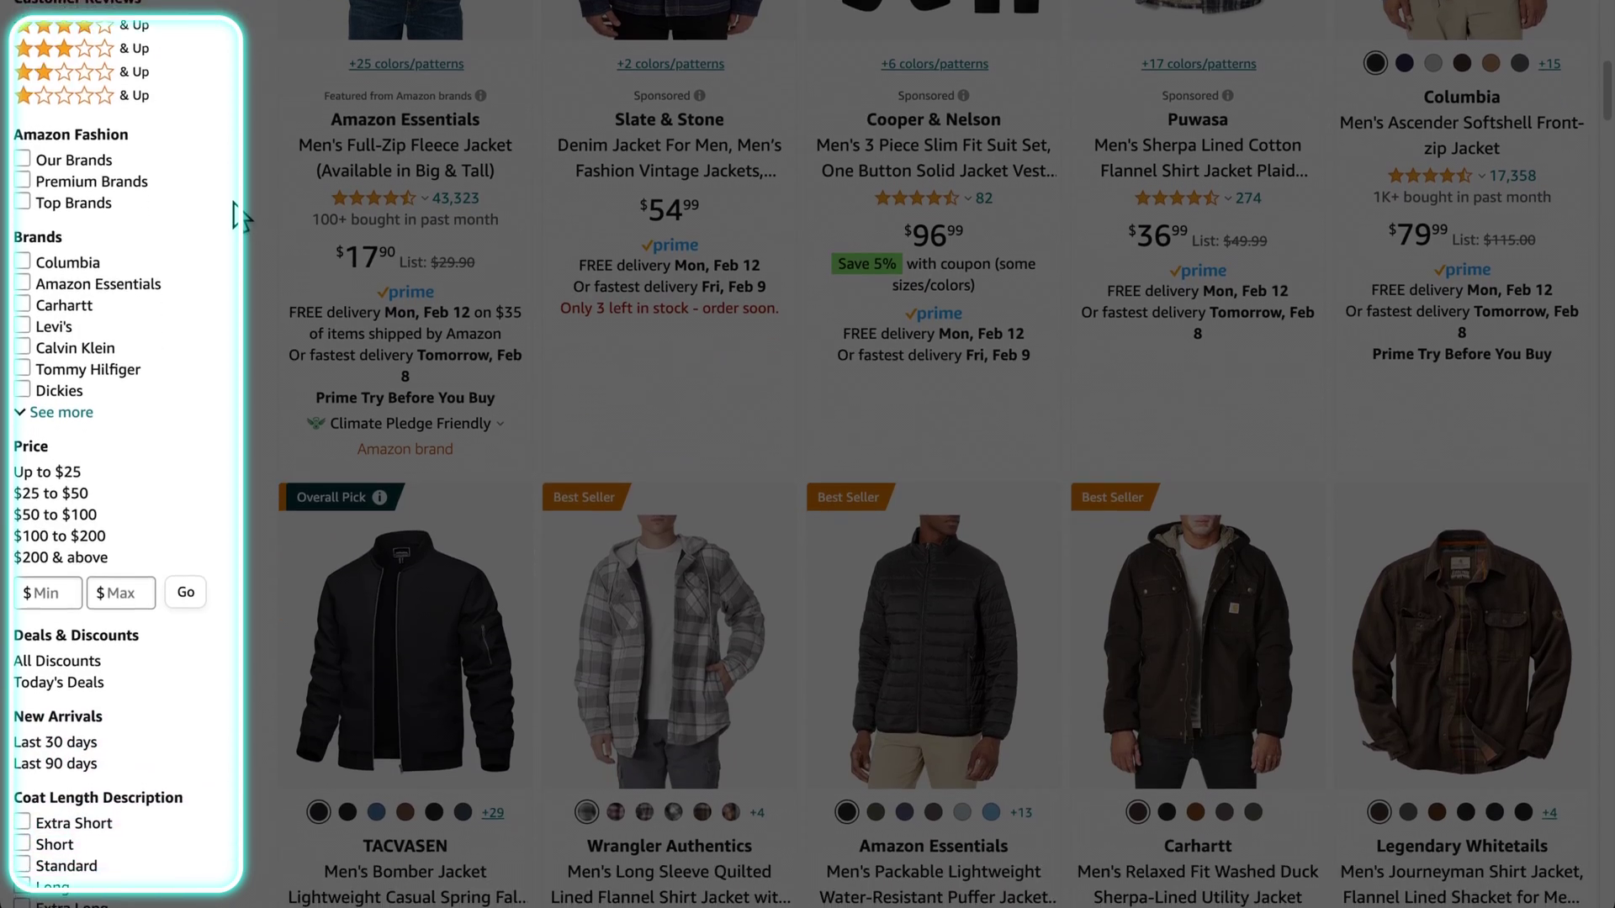
{"action": "scroll", "coordinate": [237, 216], "scroll_direction": "down", "scroll_amount": 7}
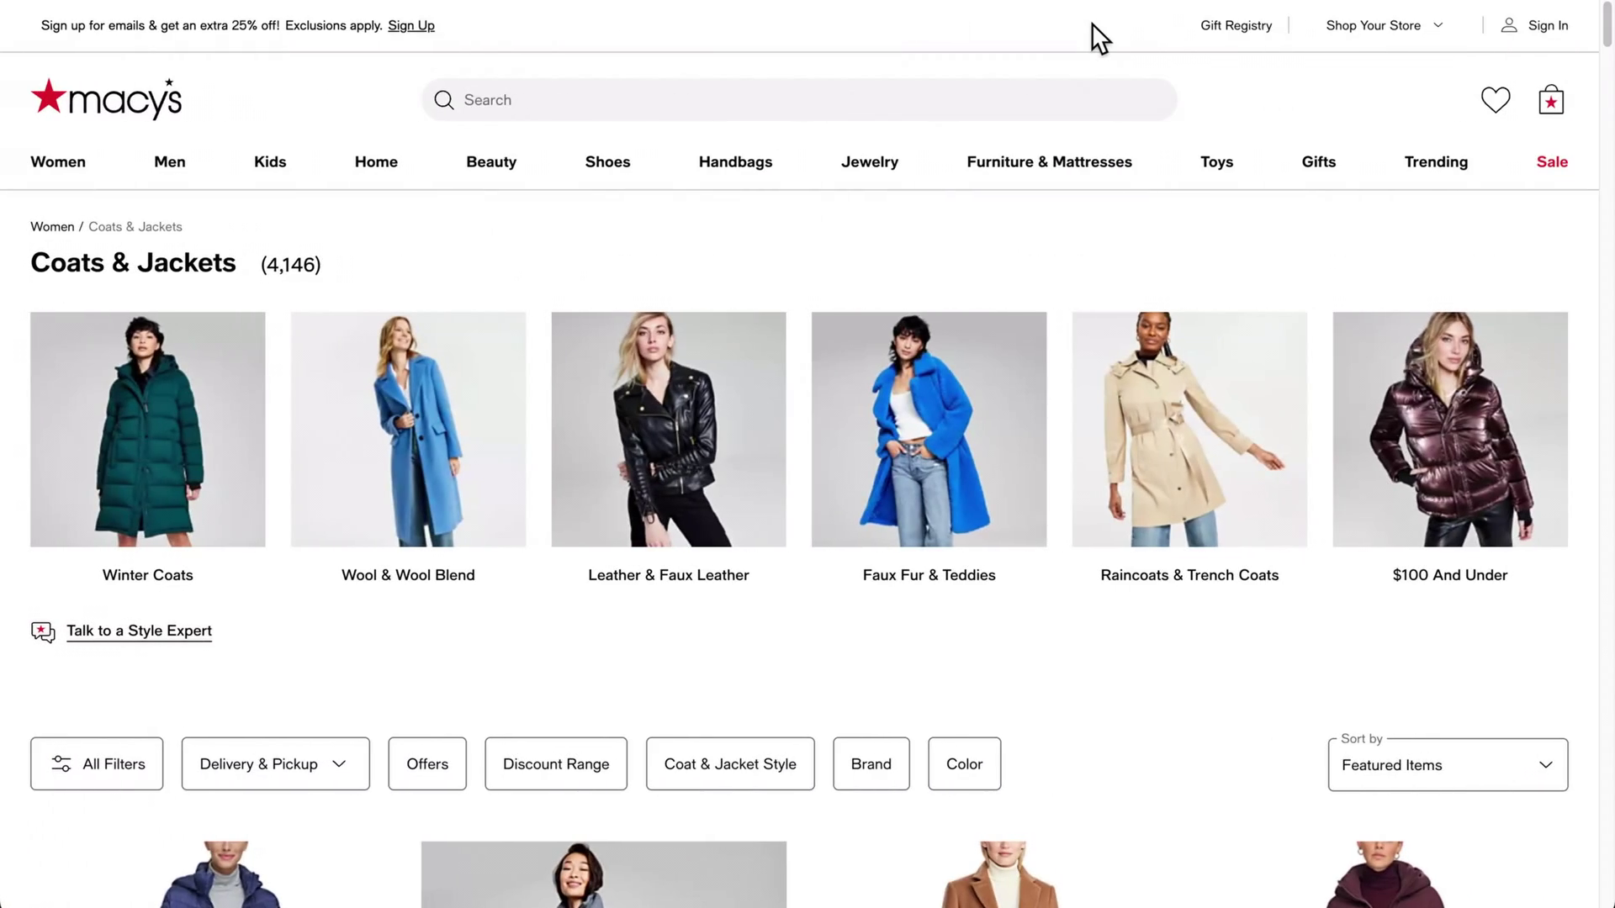
{"action": "scroll", "coordinate": [1092, 23], "scroll_direction": "down", "scroll_amount": 5}
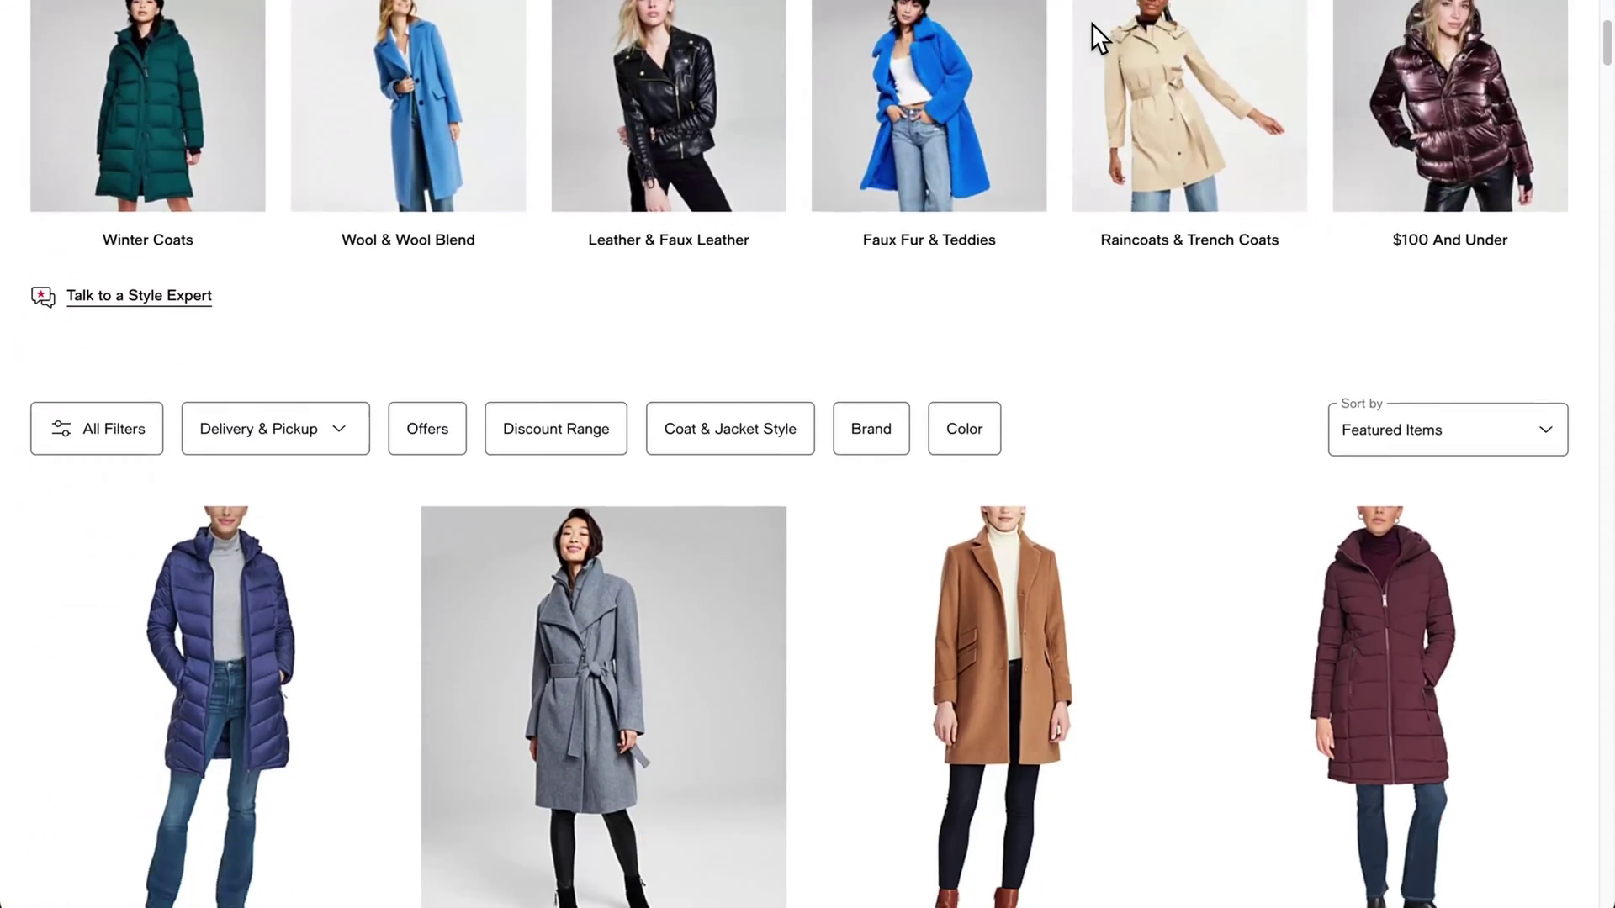
{"action": "scroll", "coordinate": [1092, 23], "scroll_direction": "down", "scroll_amount": 3}
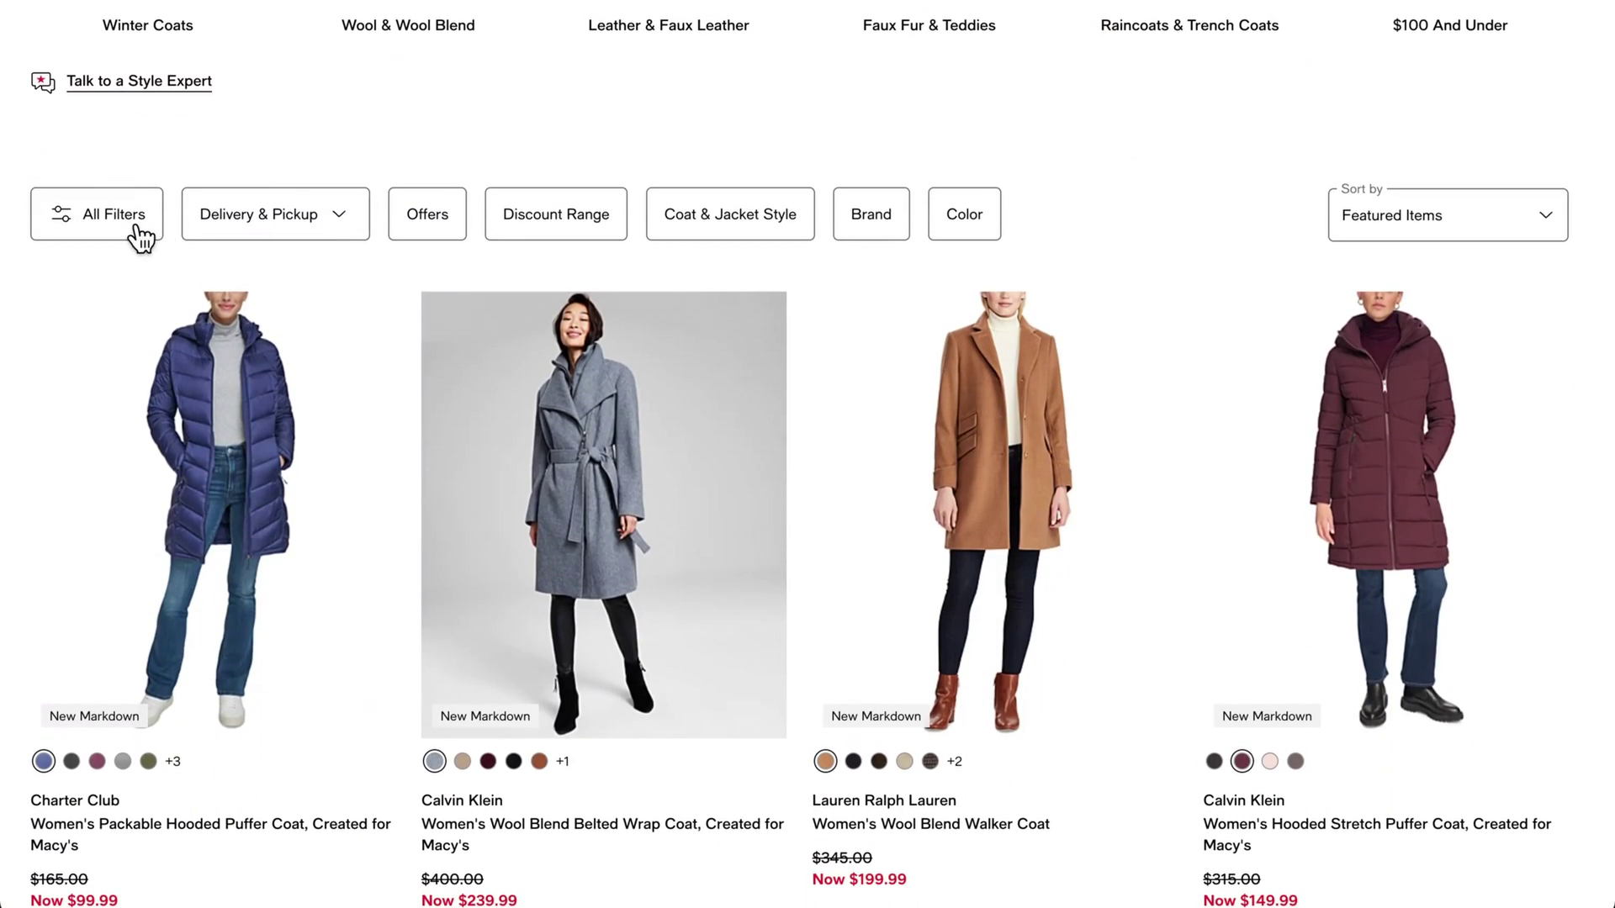
{"action": "left_click", "coordinate": [134, 225]}
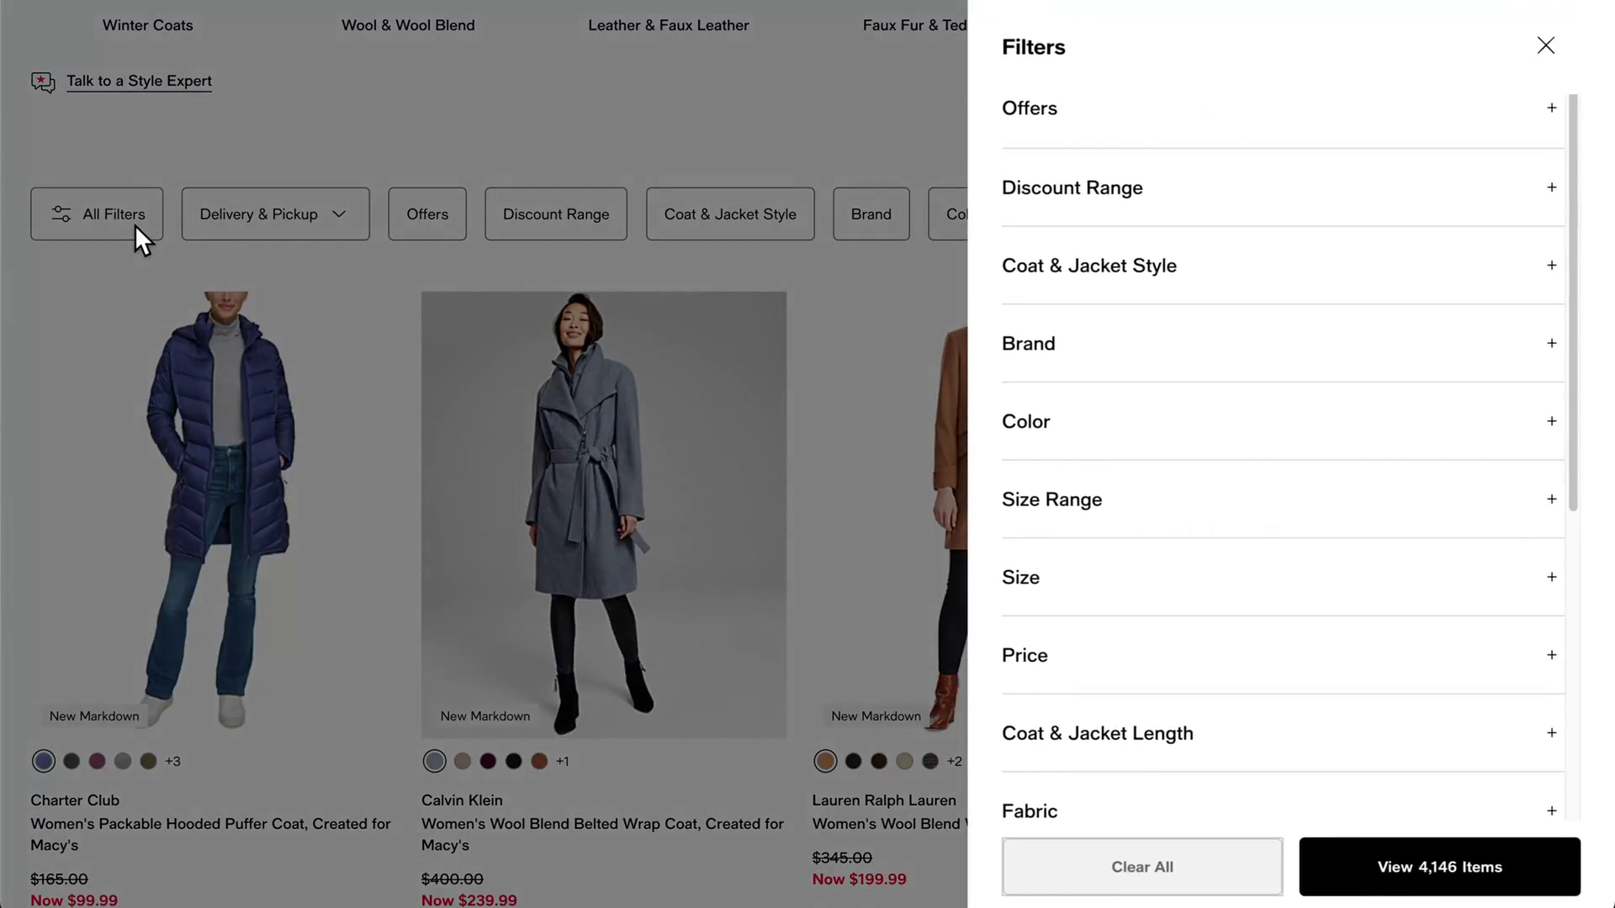
{"action": "left_click", "coordinate": [1115, 285]}
{"action": "scroll", "coordinate": [1233, 360], "scroll_direction": "down", "scroll_amount": 5}
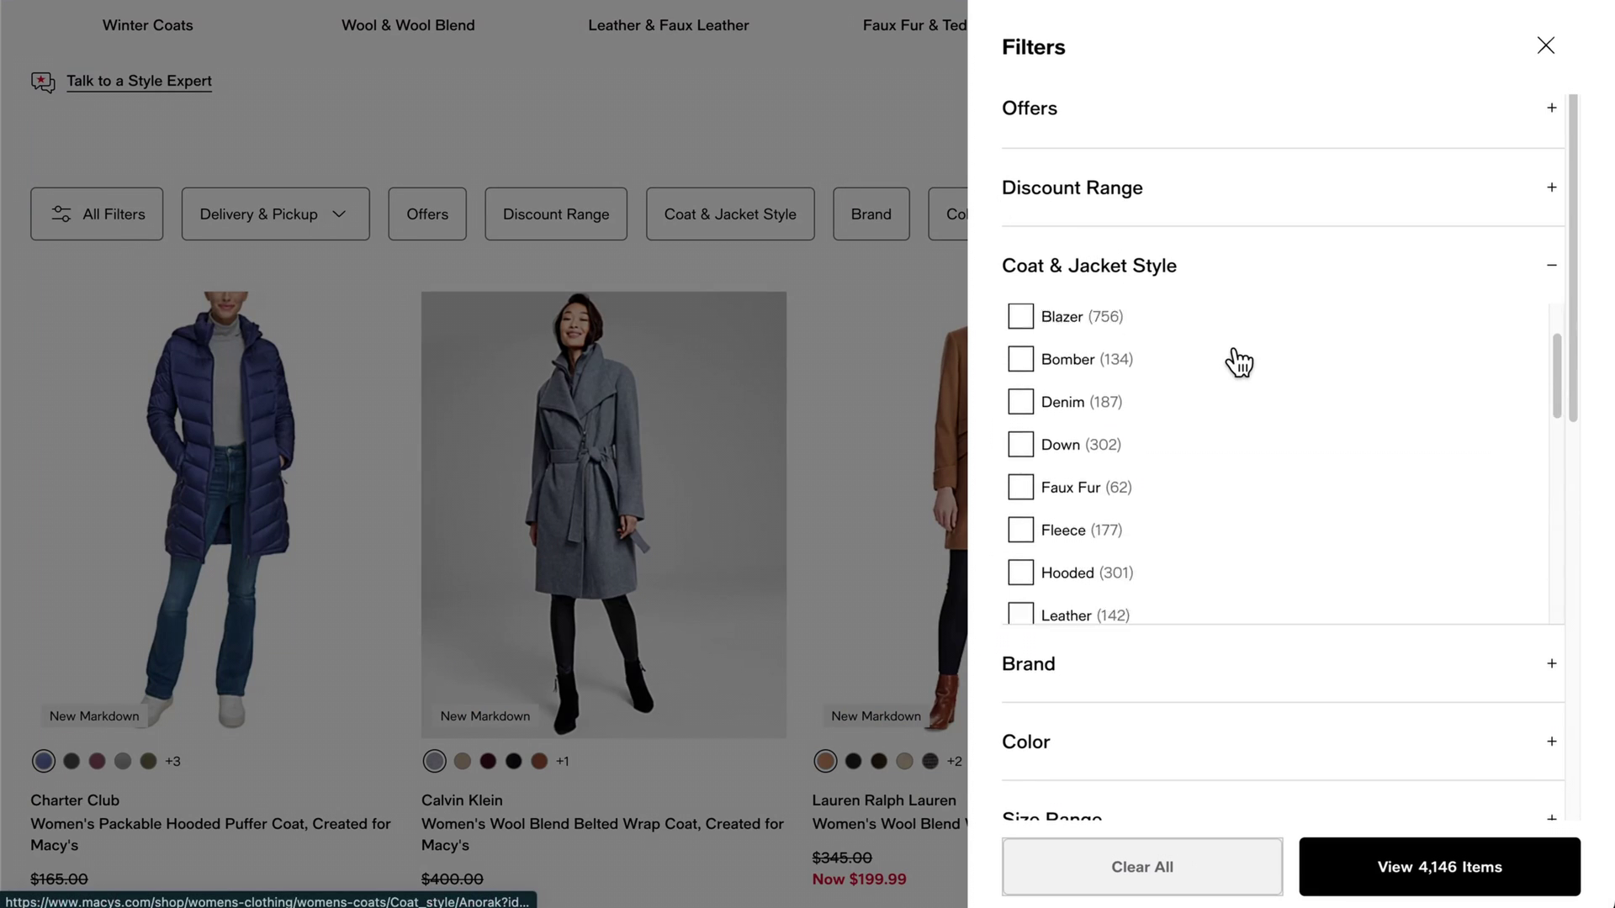
{"action": "scroll", "coordinate": [1236, 360], "scroll_direction": "down", "scroll_amount": 5}
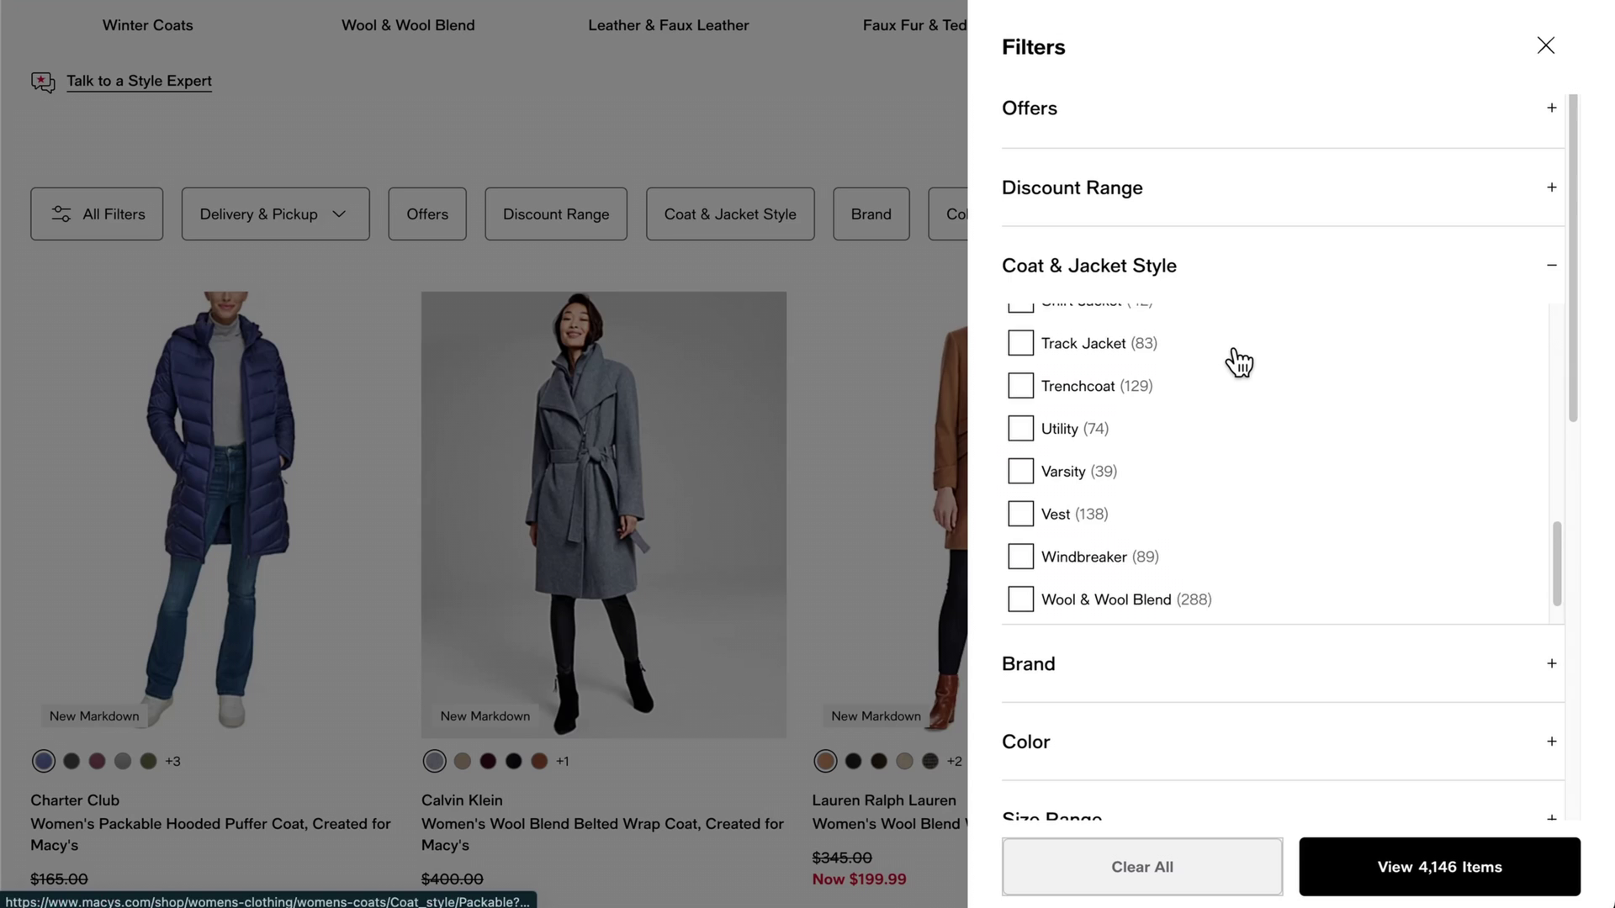
{"action": "left_click", "coordinate": [1085, 336]}
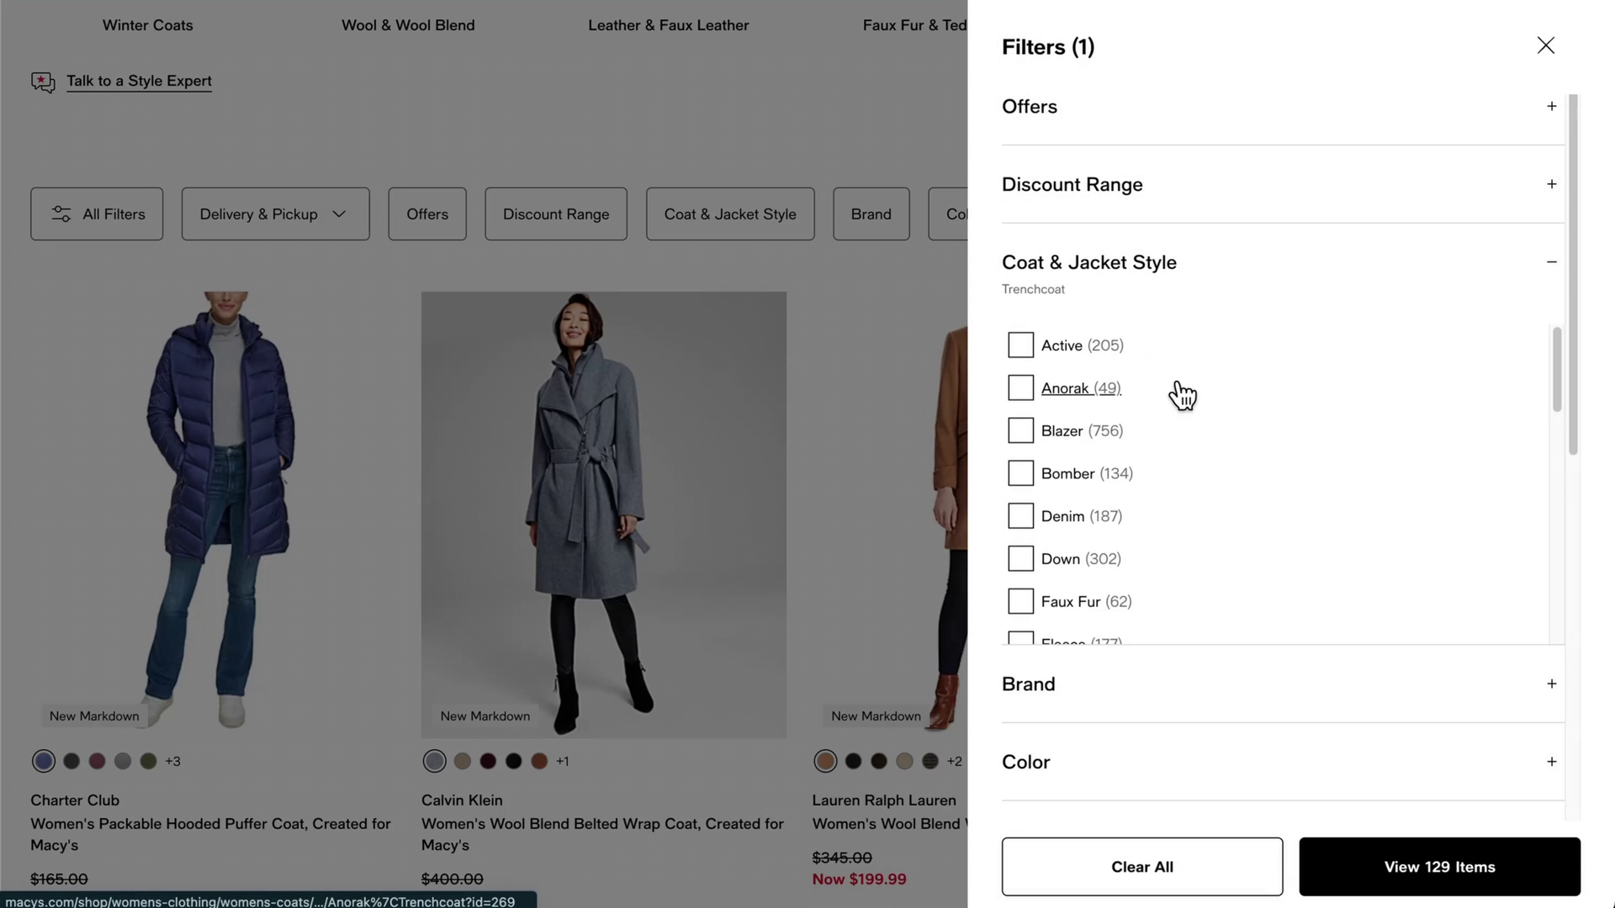
Step: Narrow the Trenchcoat results to Pink and expand the Size options
{"action": "scroll", "coordinate": [1182, 393], "scroll_direction": "down", "scroll_amount": 6}
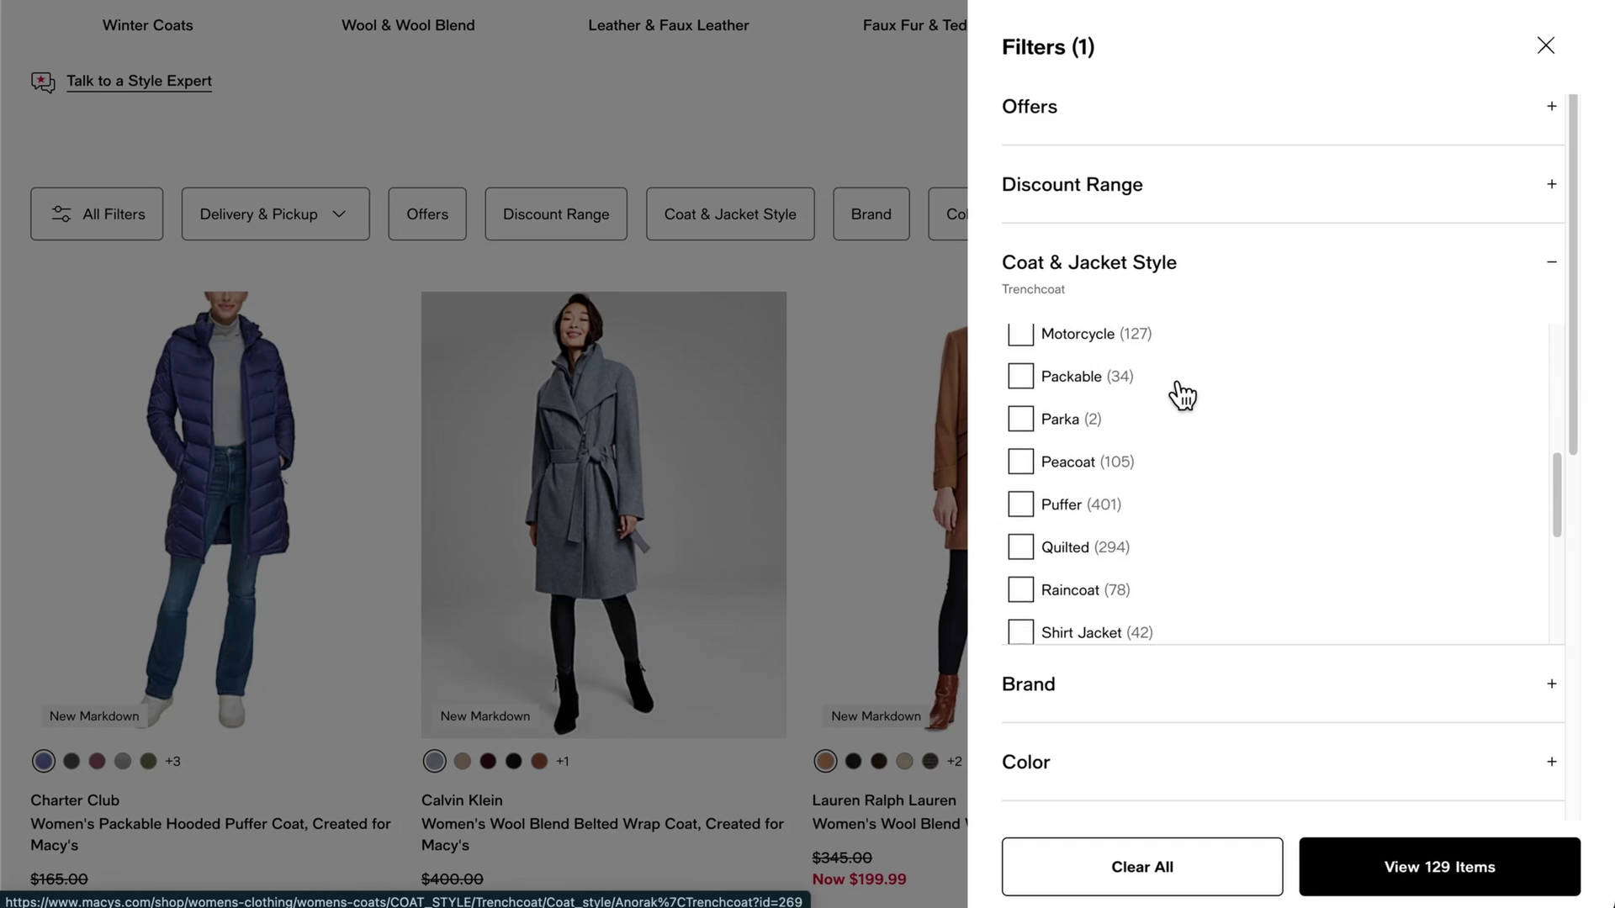
{"action": "scroll", "coordinate": [1182, 393], "scroll_direction": "down", "scroll_amount": 5}
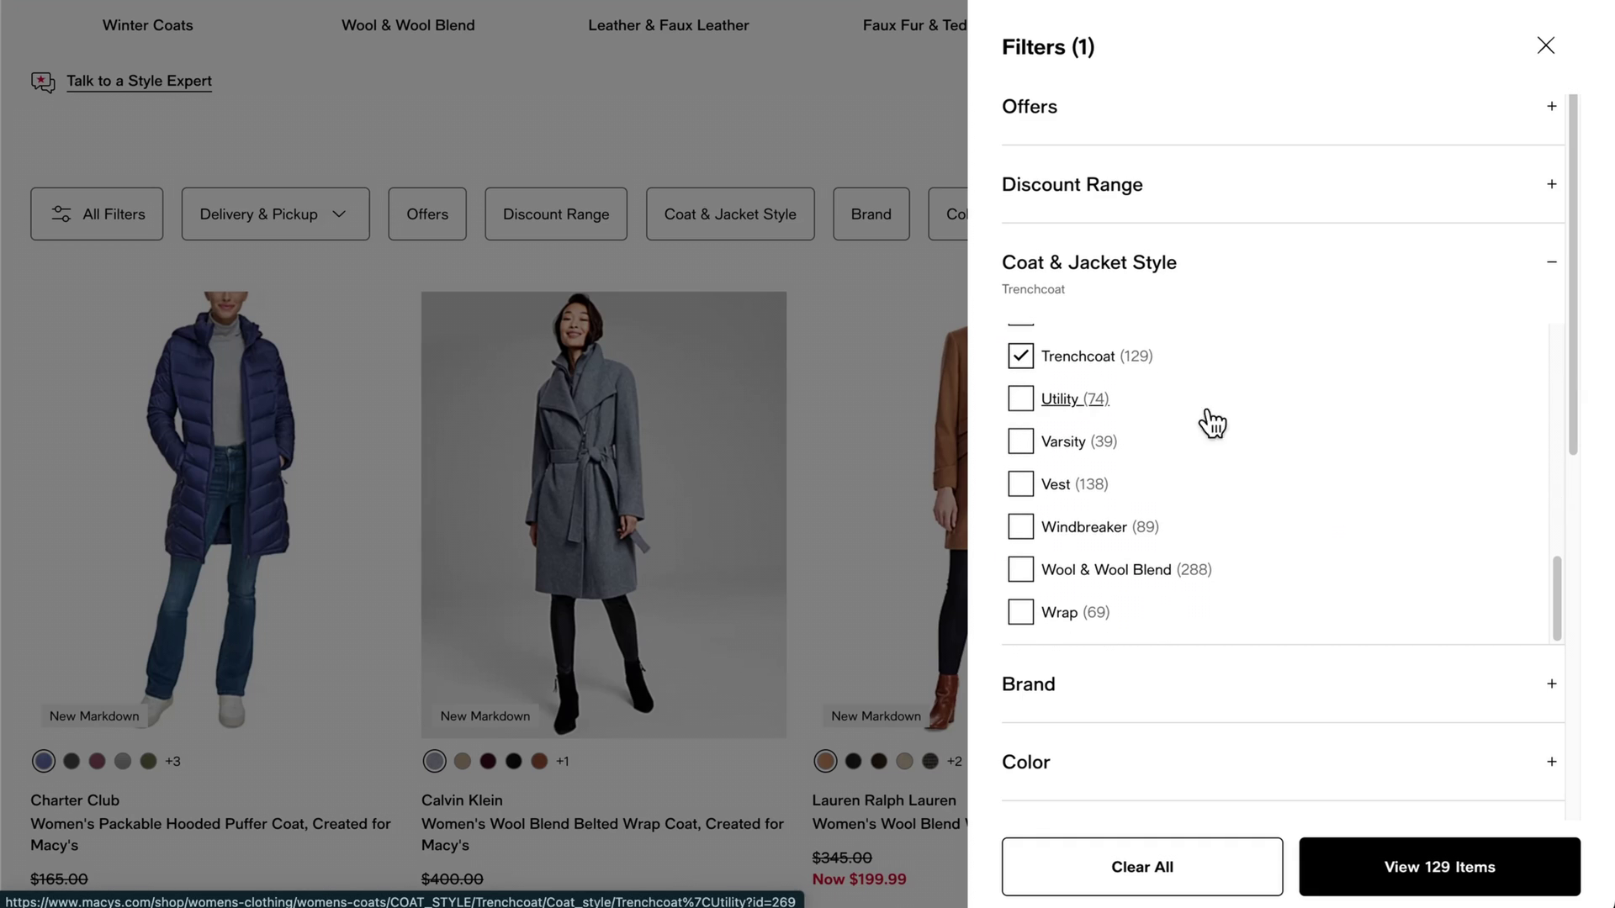
{"action": "scroll", "coordinate": [1319, 519], "scroll_direction": "down", "scroll_amount": 1}
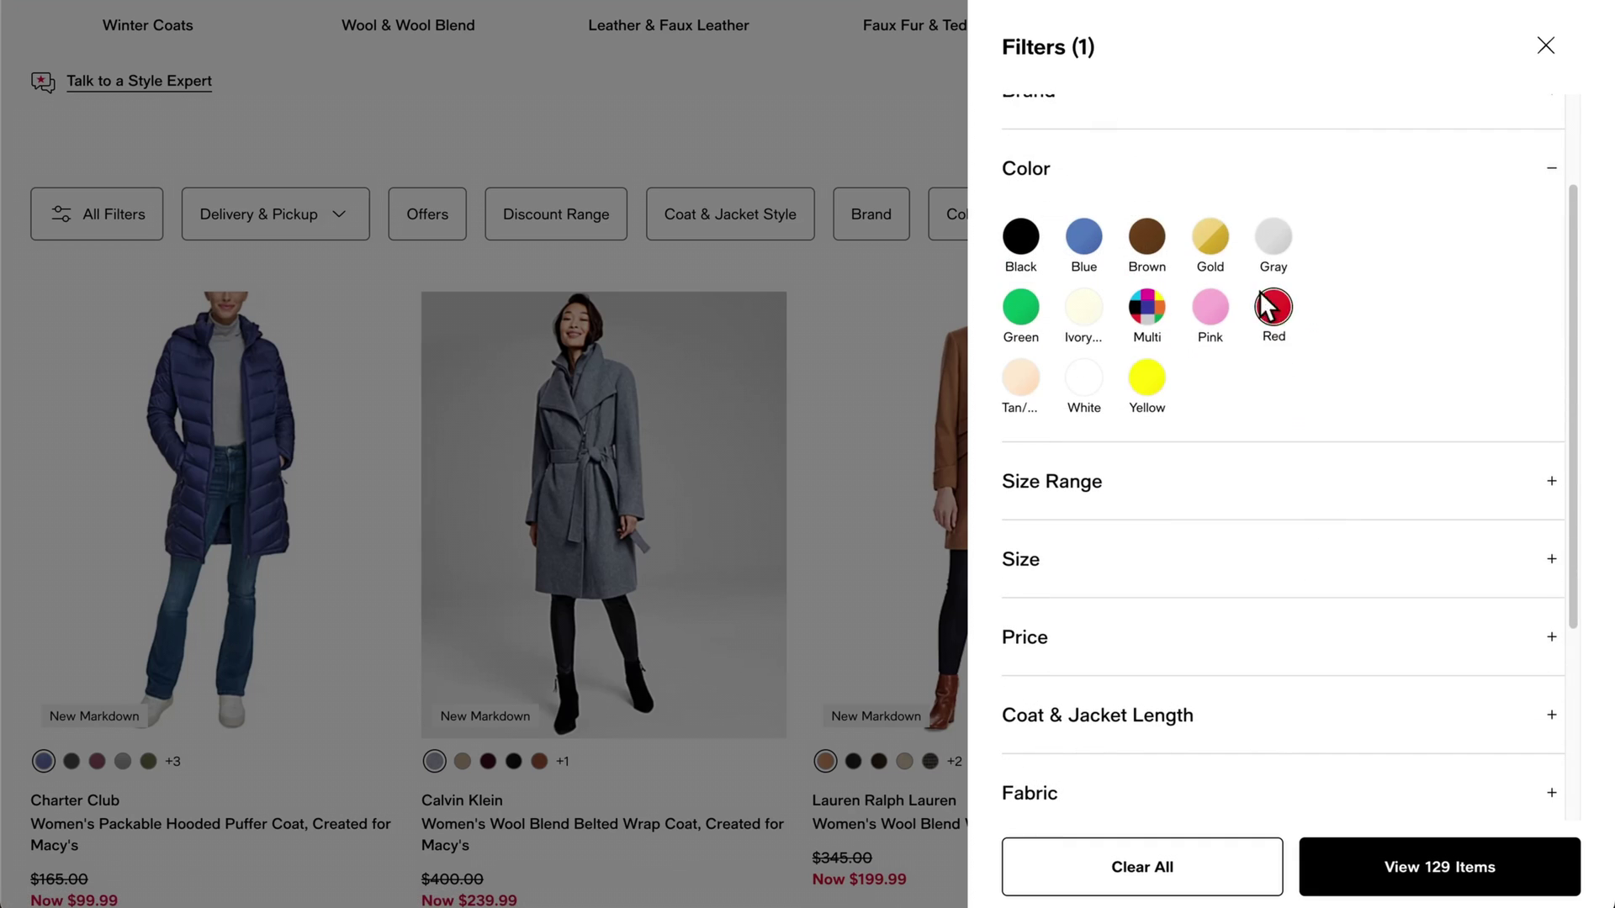
{"action": "left_click", "coordinate": [1211, 309]}
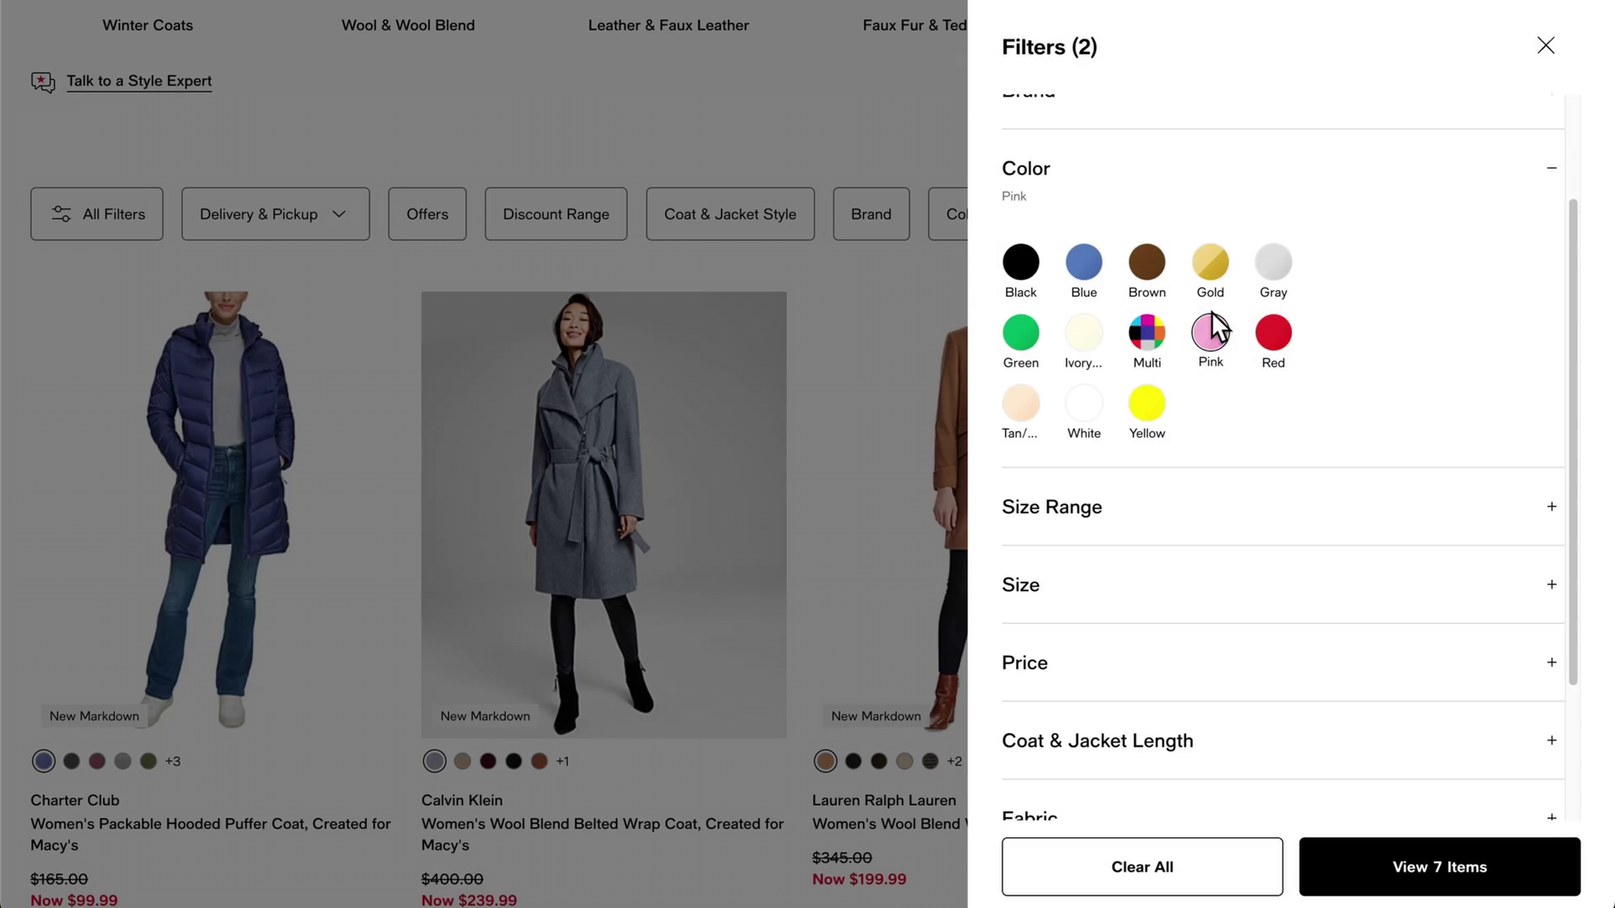
{"action": "scroll", "coordinate": [1198, 398], "scroll_direction": "down", "scroll_amount": 1}
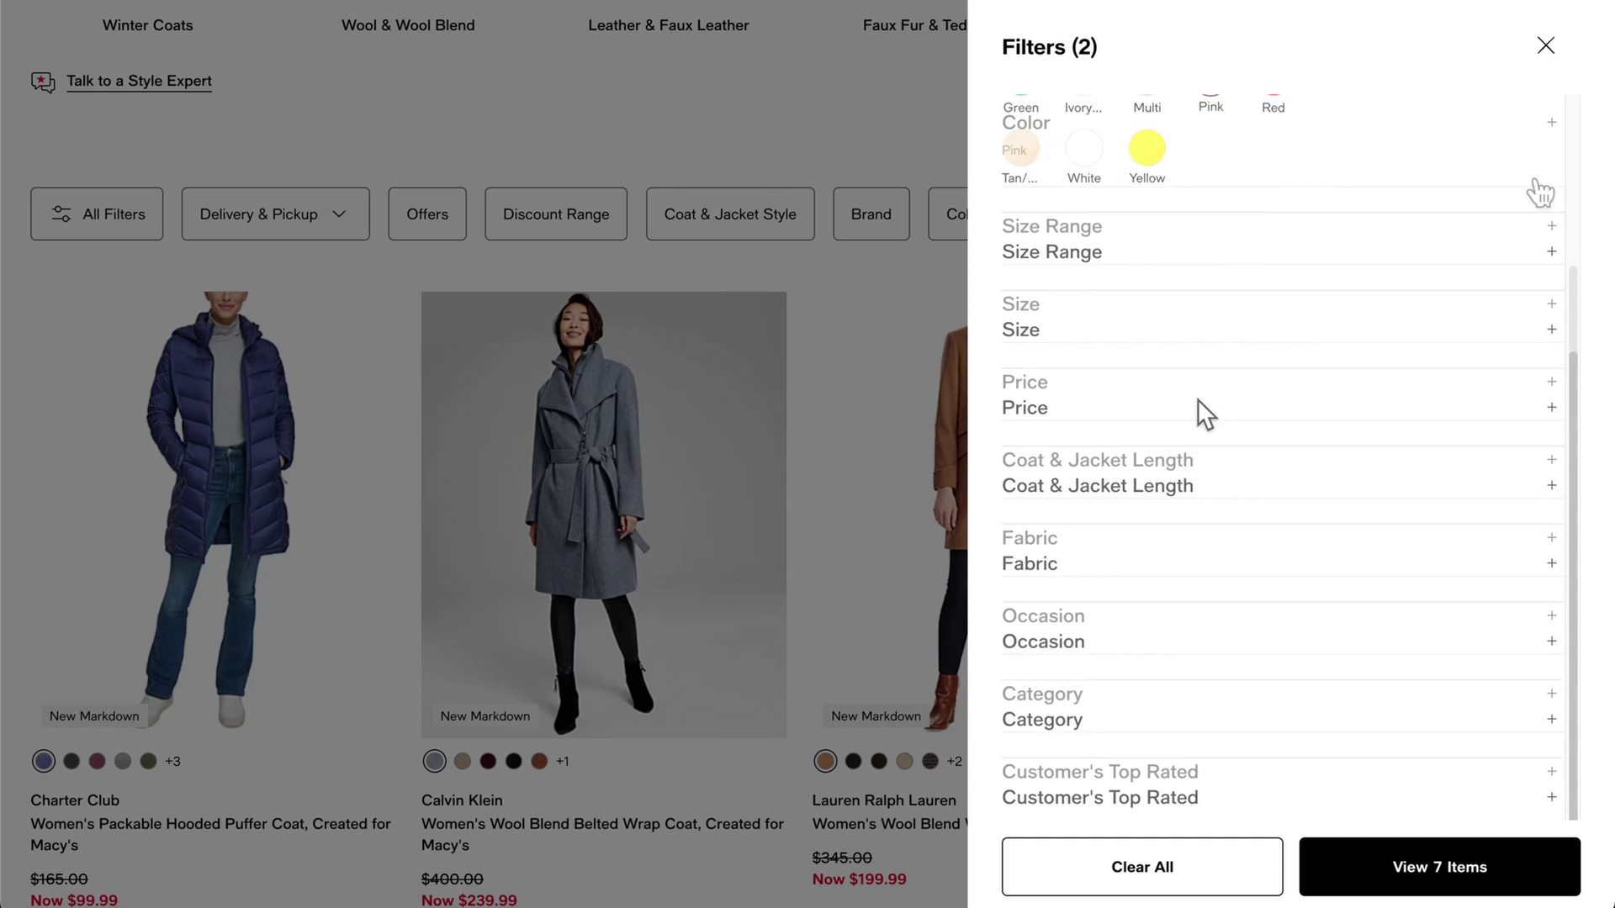
{"action": "left_click", "coordinate": [1224, 333]}
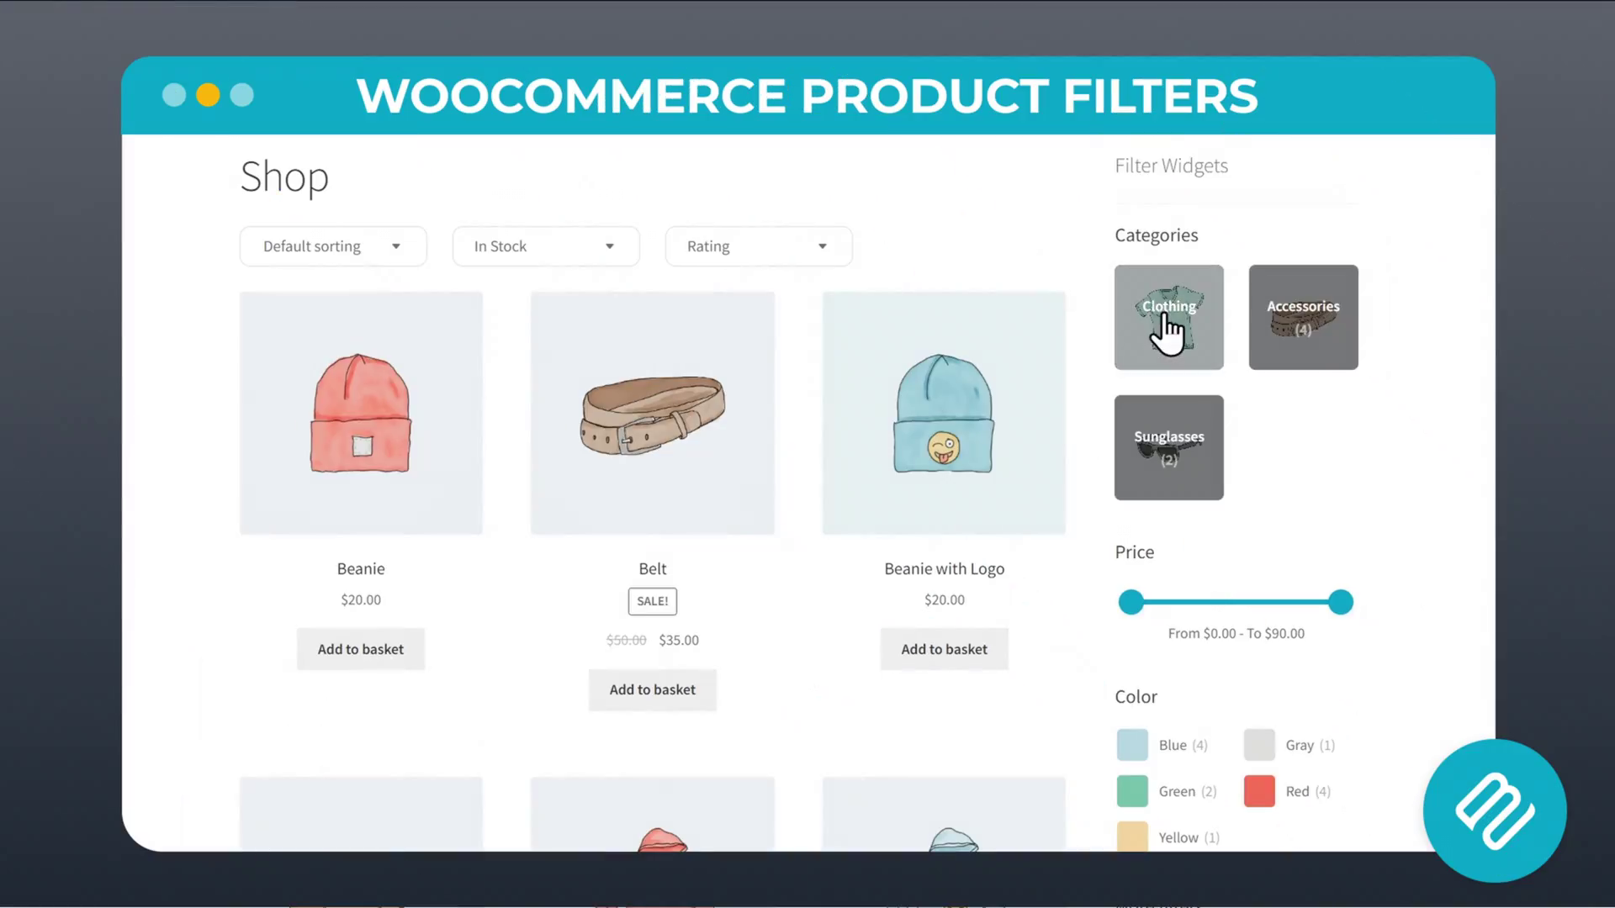
Step: Filter the demo shop to the Clothing category and the Red colour swatch
{"action": "left_click", "coordinate": [1167, 313]}
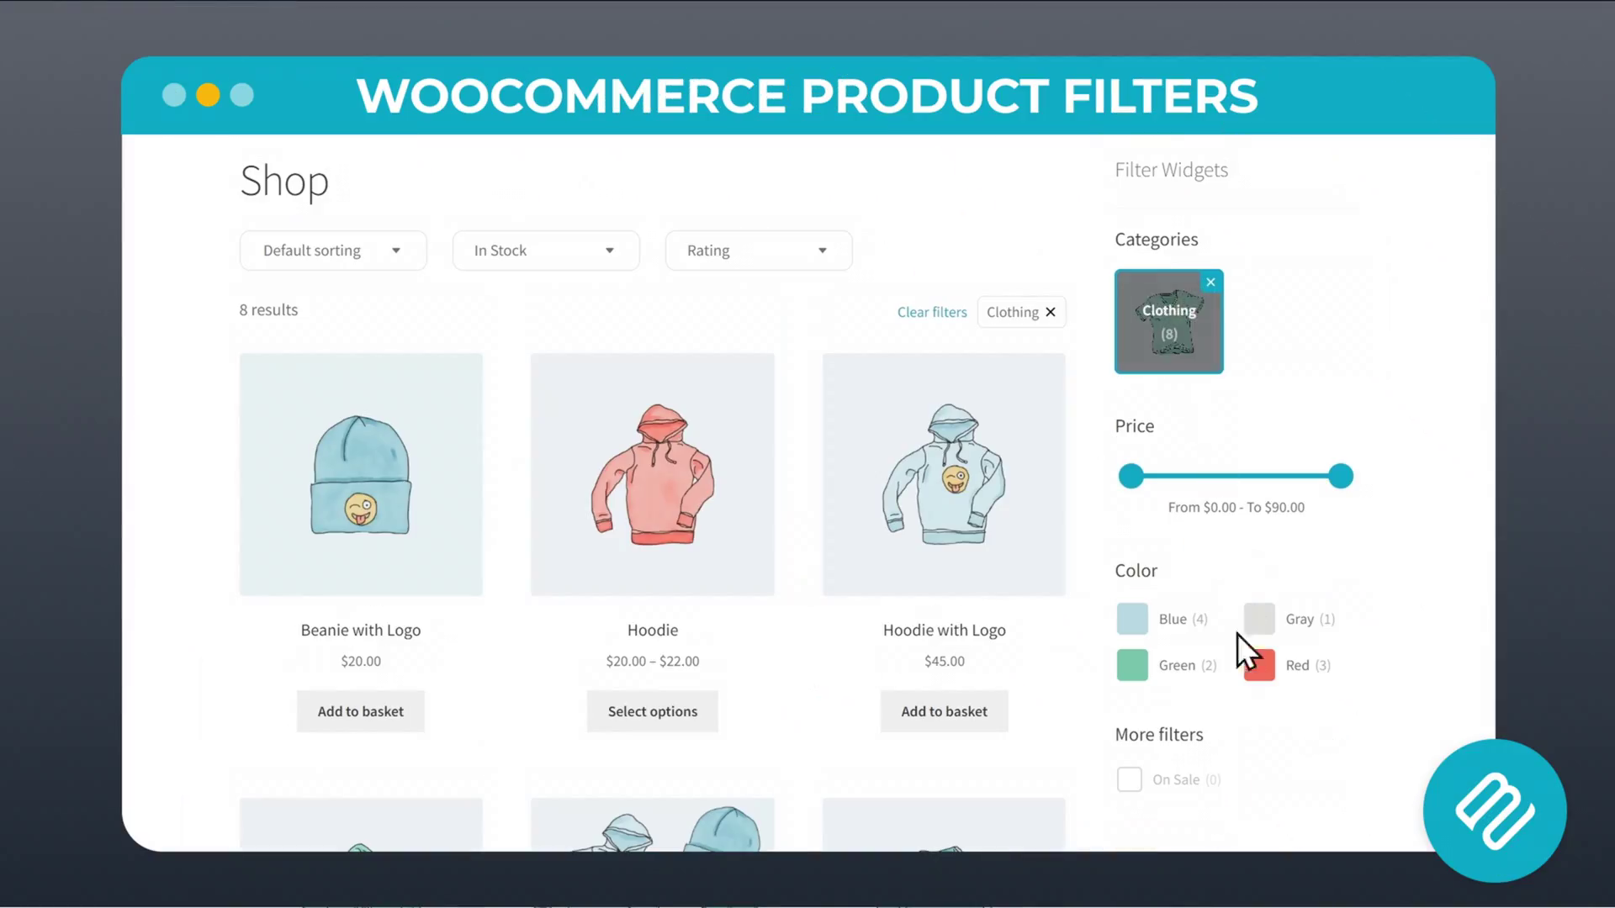
{"action": "left_click", "coordinate": [1256, 669]}
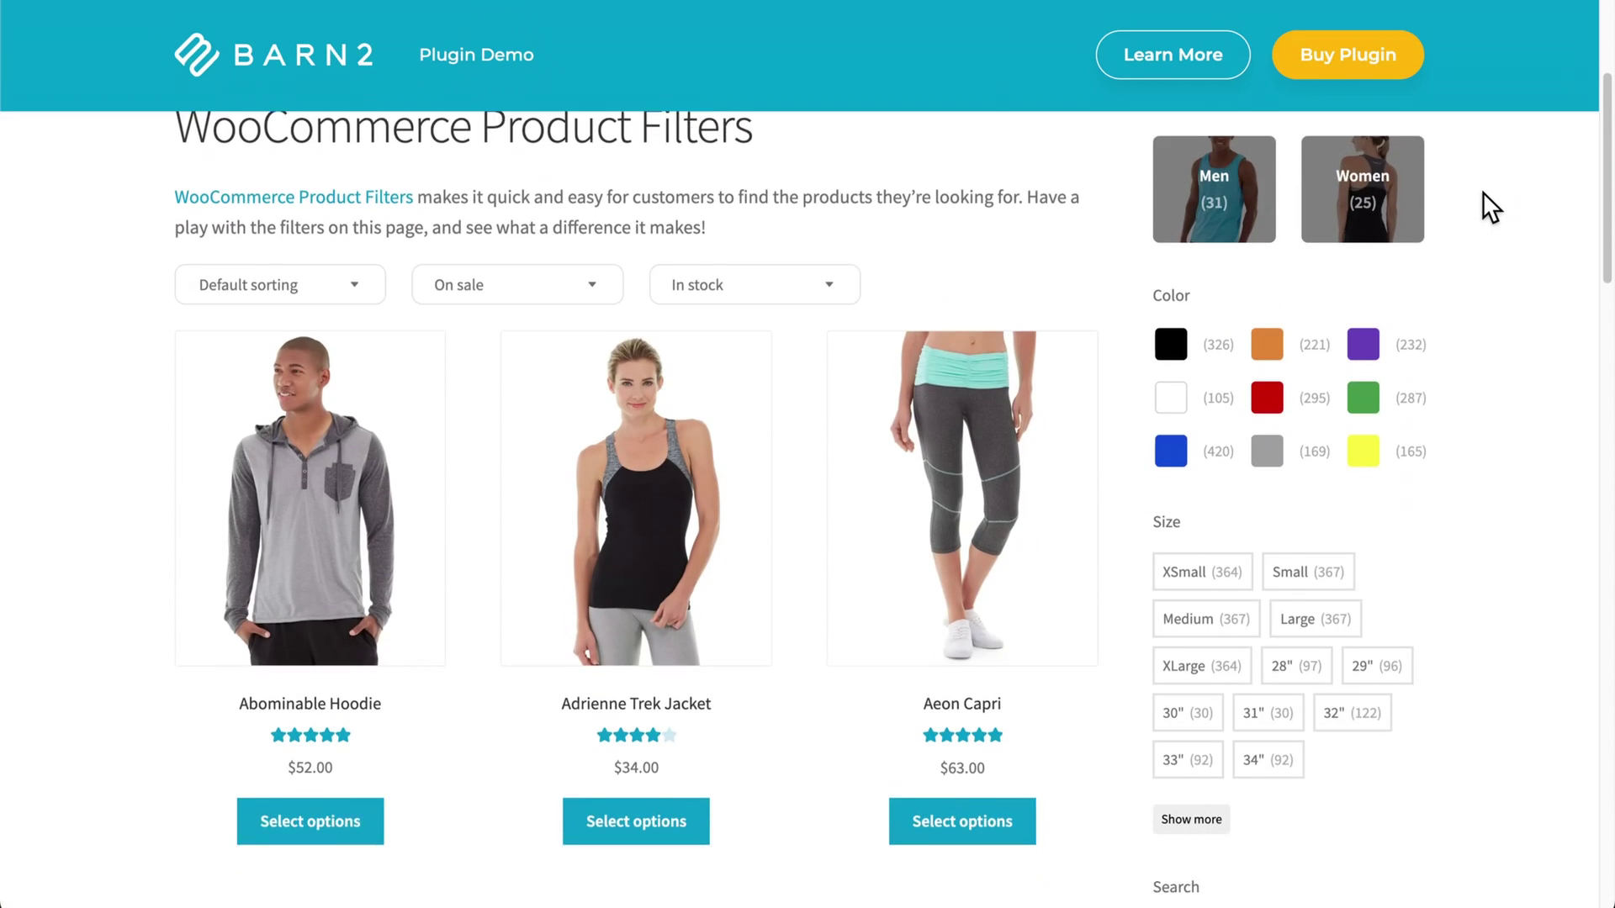
{"action": "scroll", "coordinate": [1482, 192], "scroll_direction": "down", "scroll_amount": 3}
{"action": "scroll", "coordinate": [1482, 192], "scroll_direction": "down", "scroll_amount": 7}
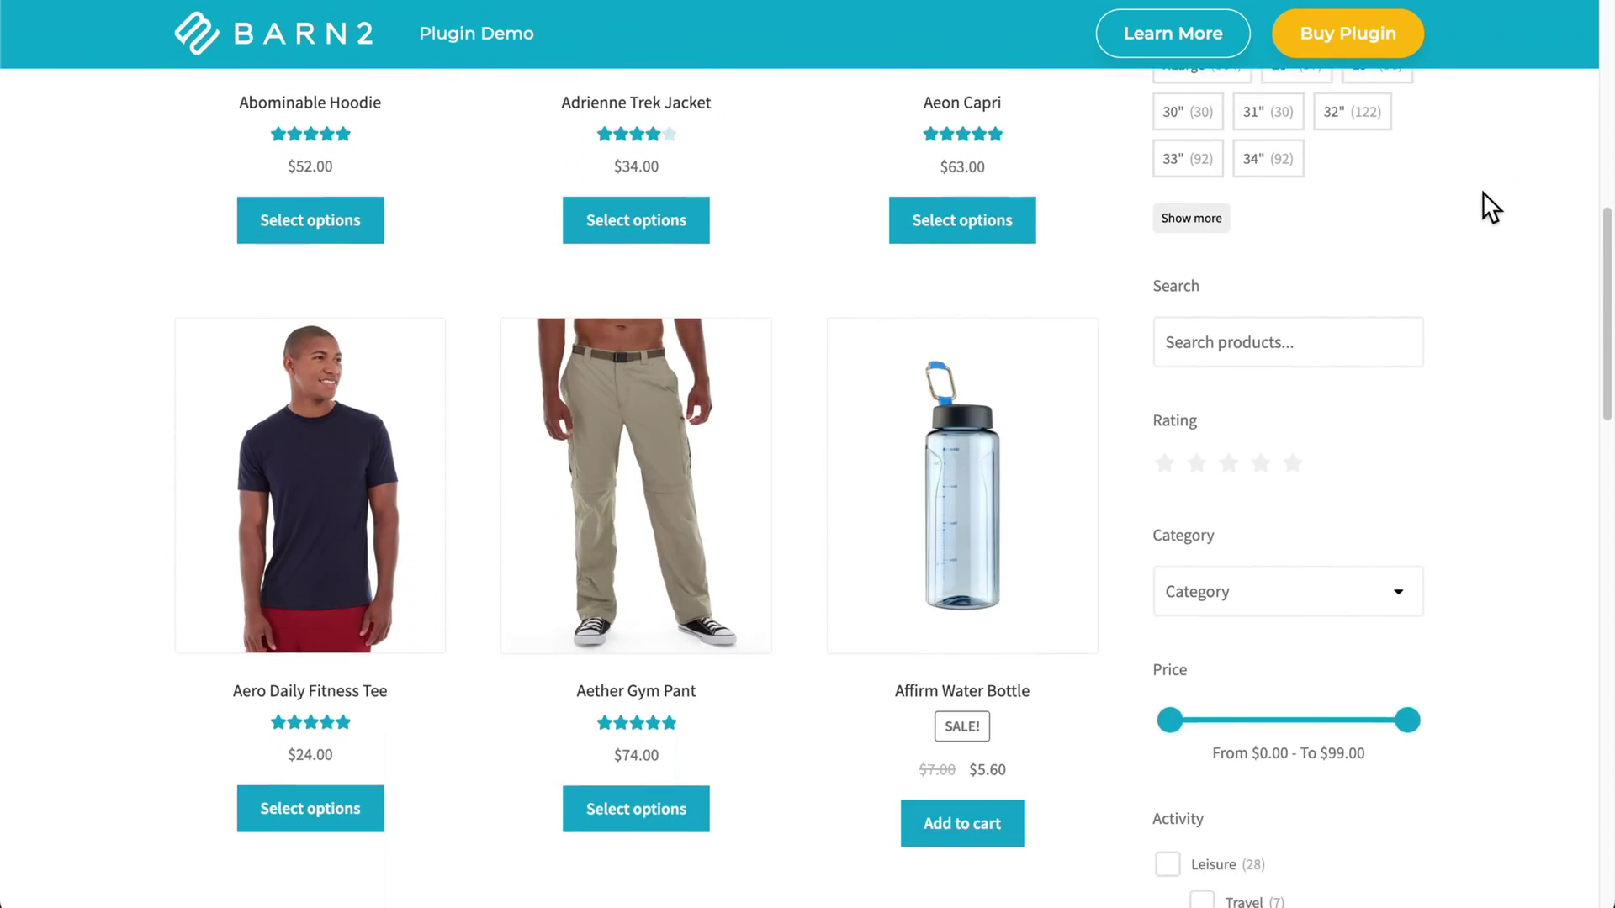
{"action": "scroll", "coordinate": [1490, 207], "scroll_direction": "down", "scroll_amount": 5}
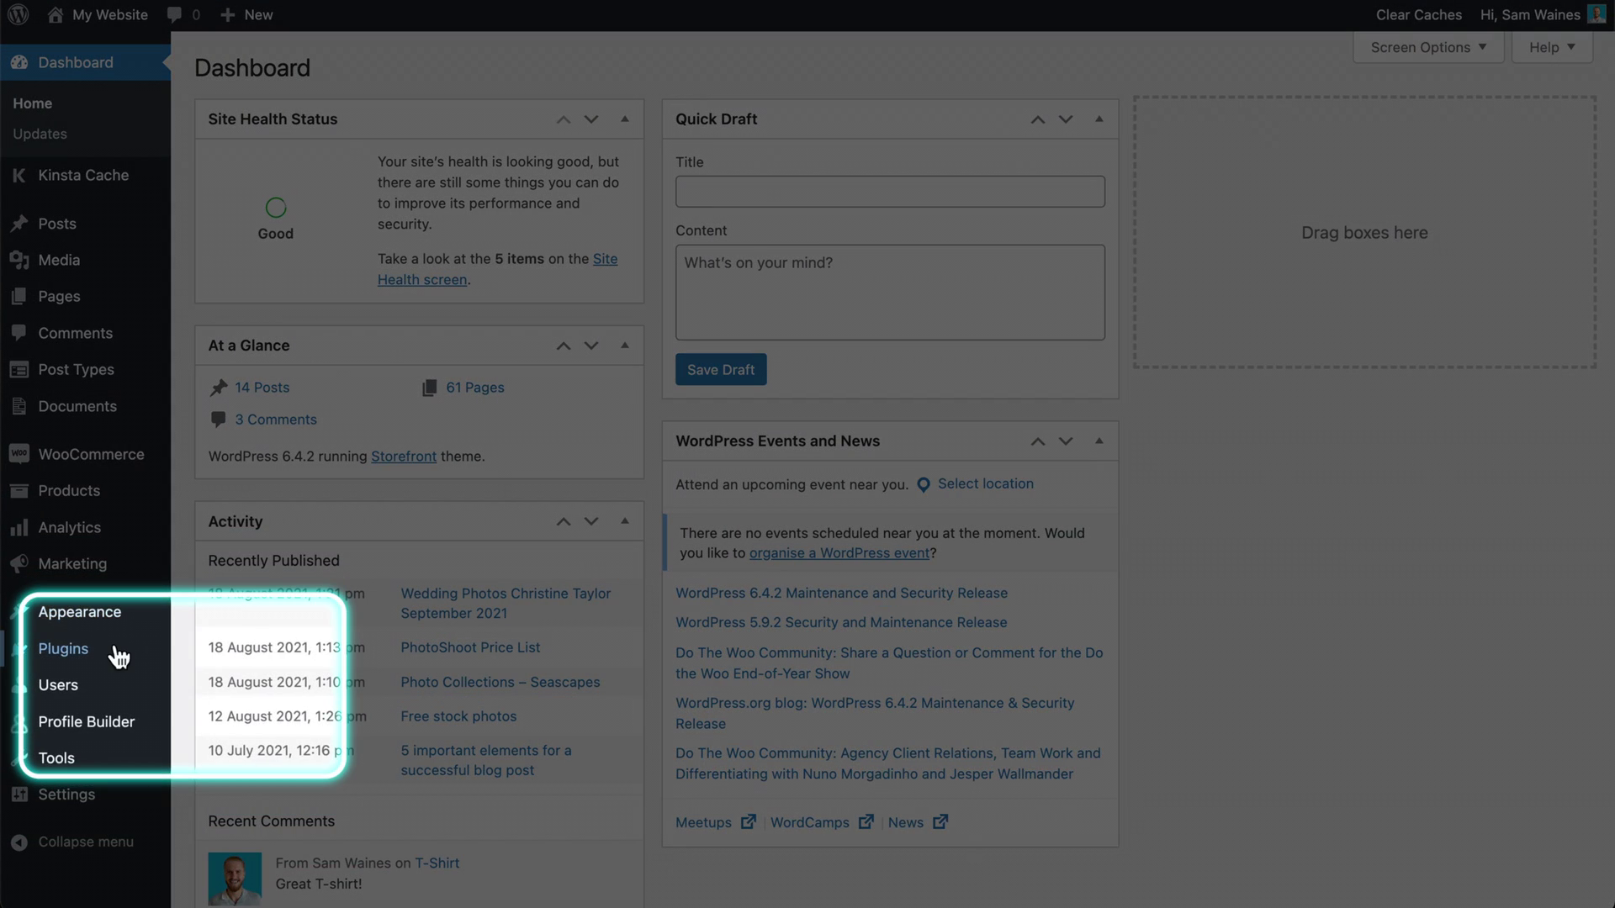
Step: Upload, install and activate woocommerce-product-filters.zip, then go to Products > Filters
{"action": "mouse_move", "coordinate": [112, 655]}
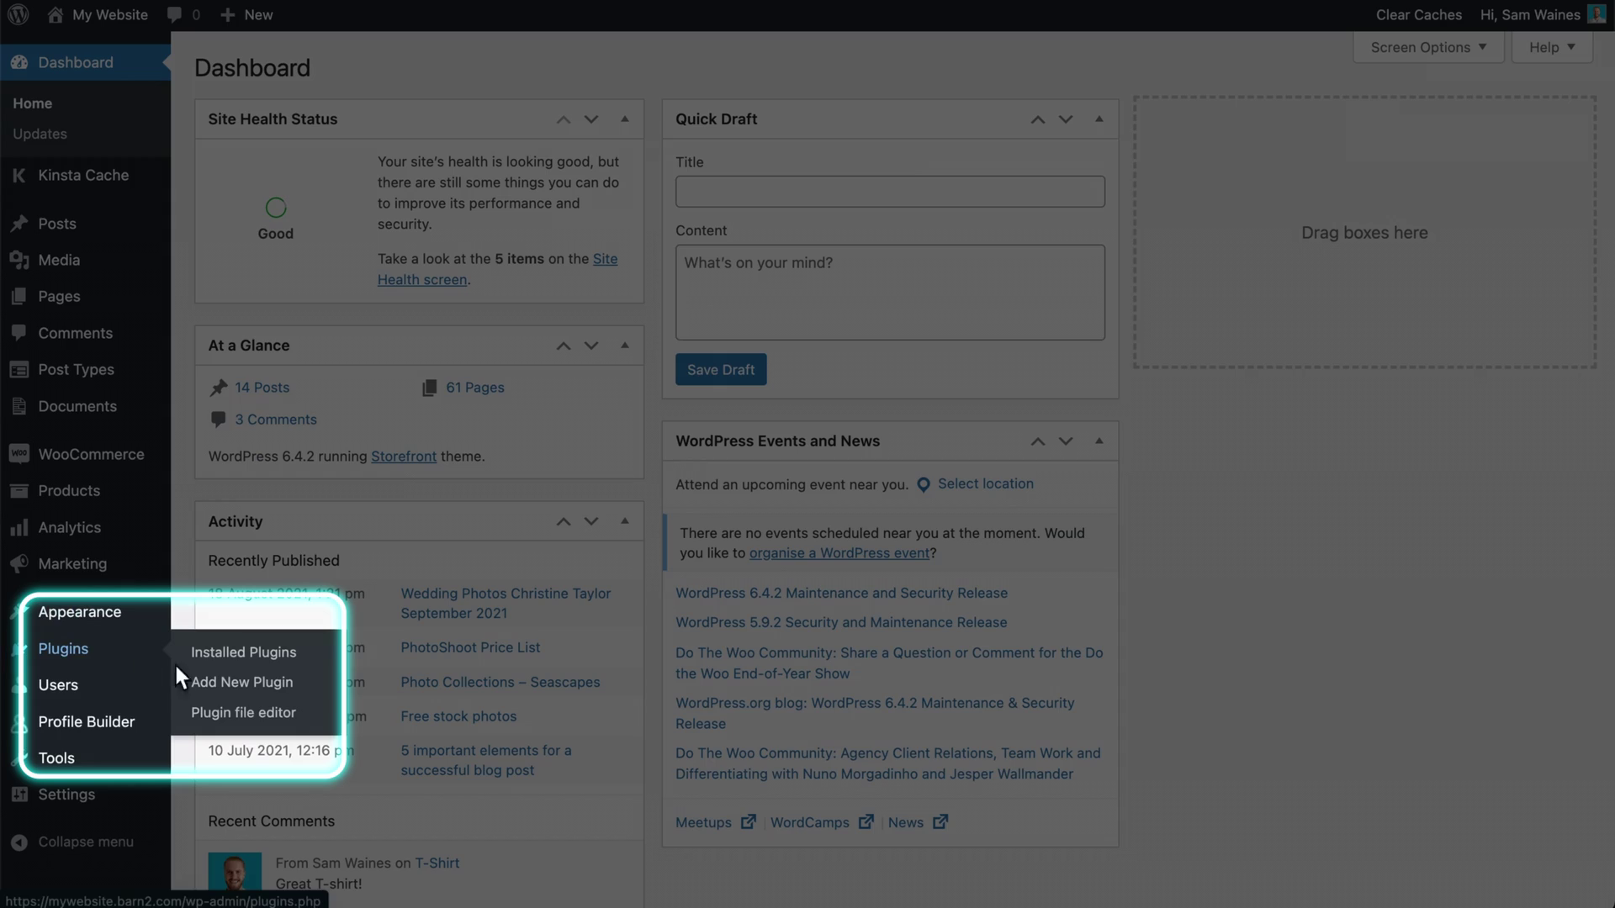
{"action": "left_click", "coordinate": [217, 686]}
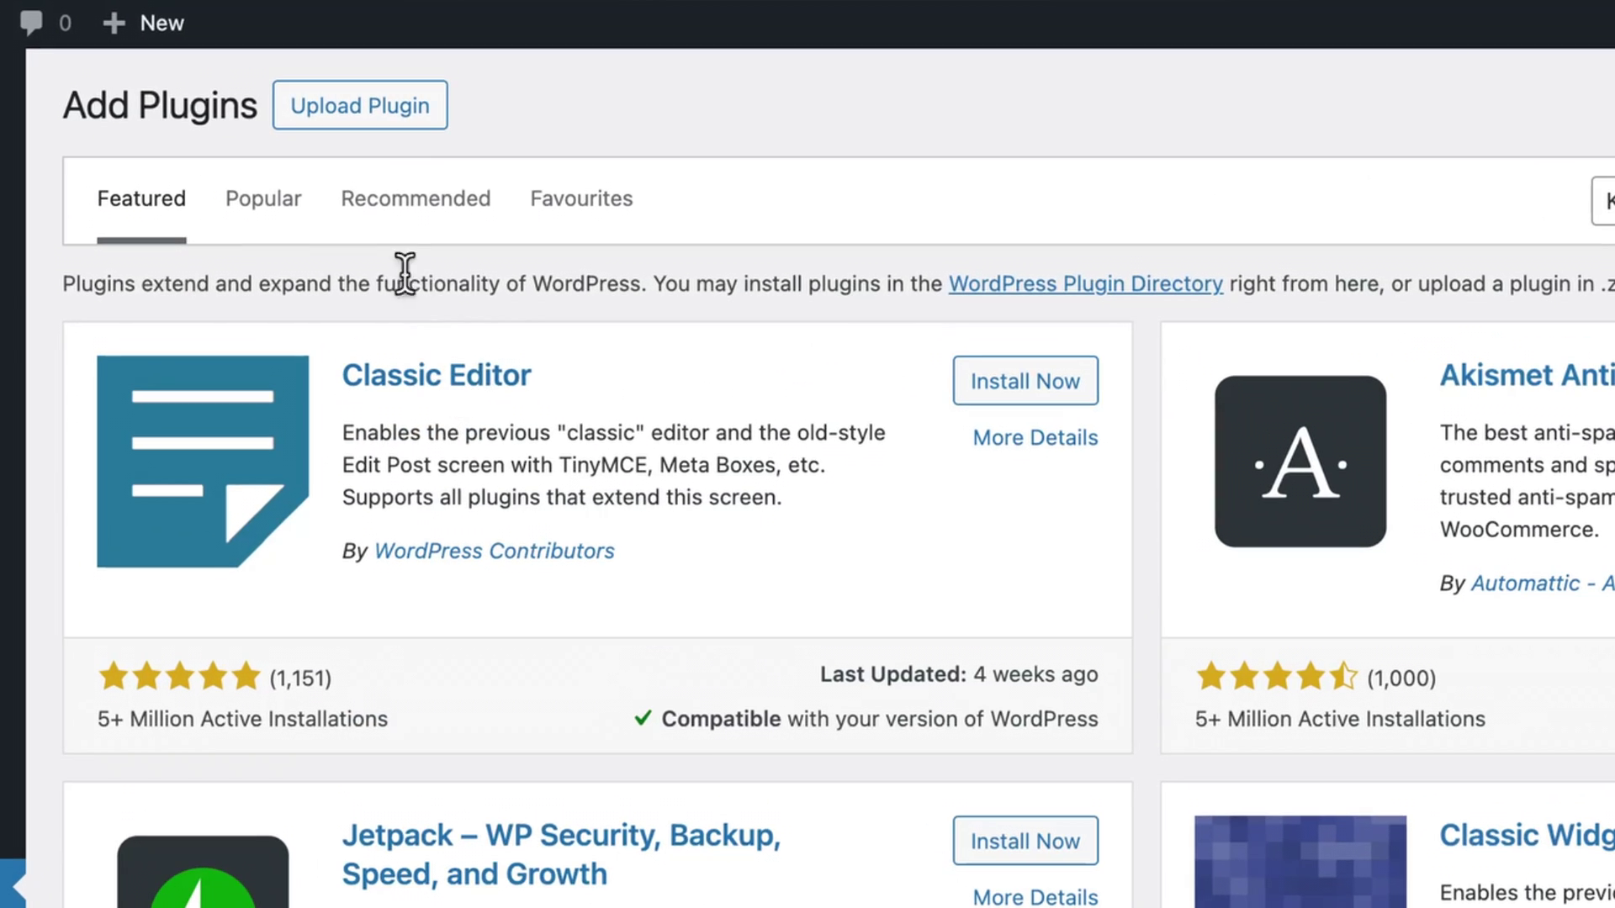
{"action": "left_click", "coordinate": [405, 110]}
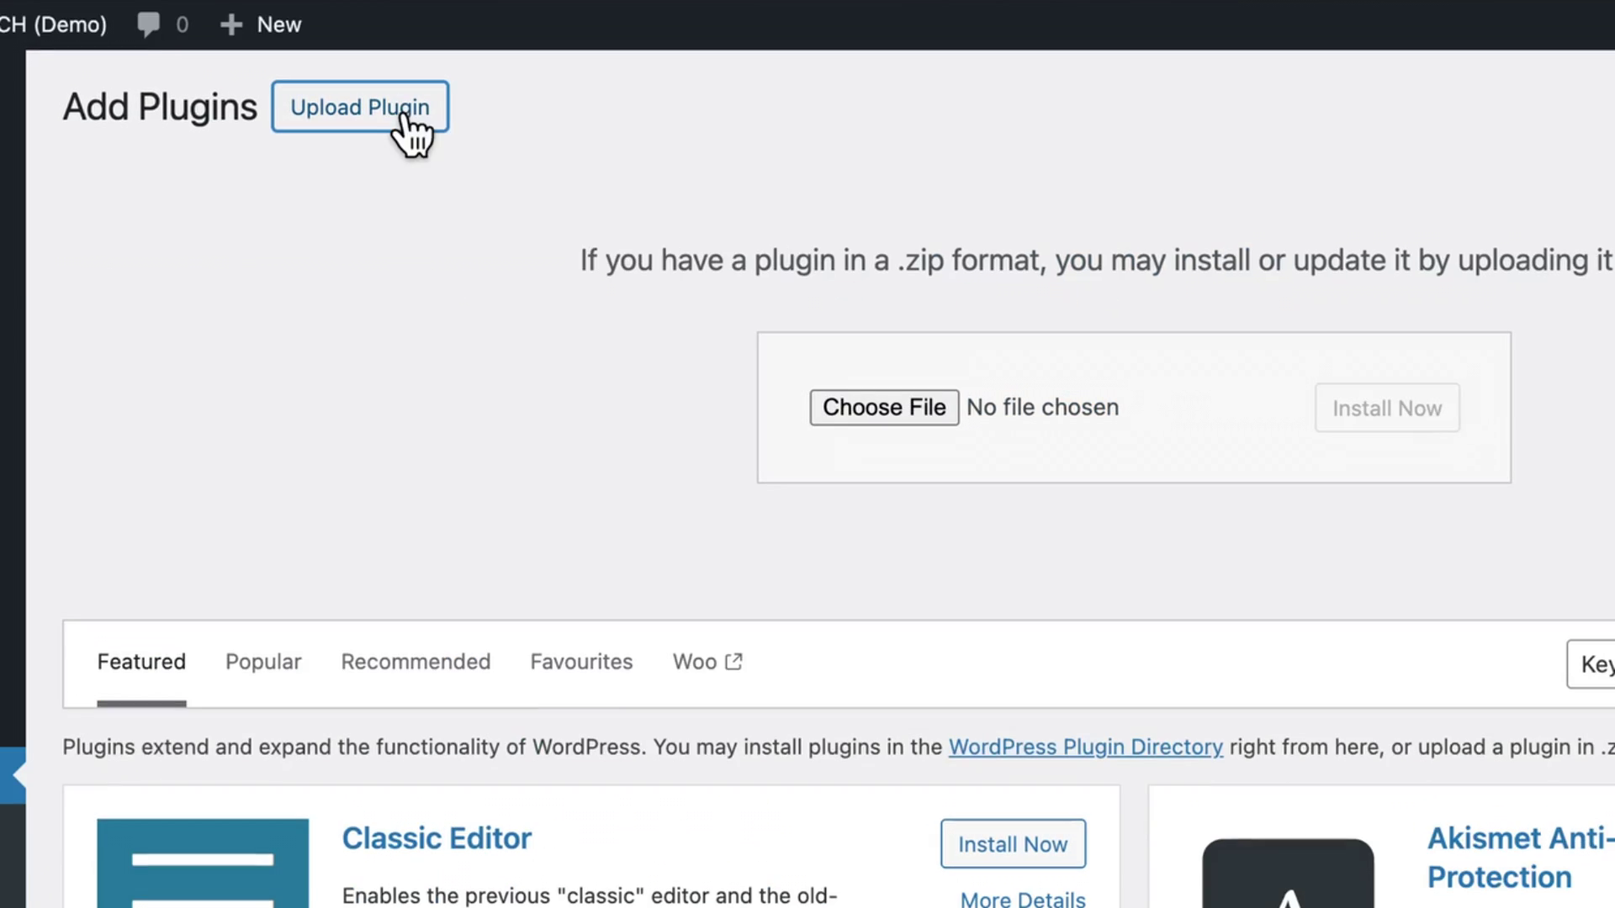
{"action": "left_click", "coordinate": [909, 407]}
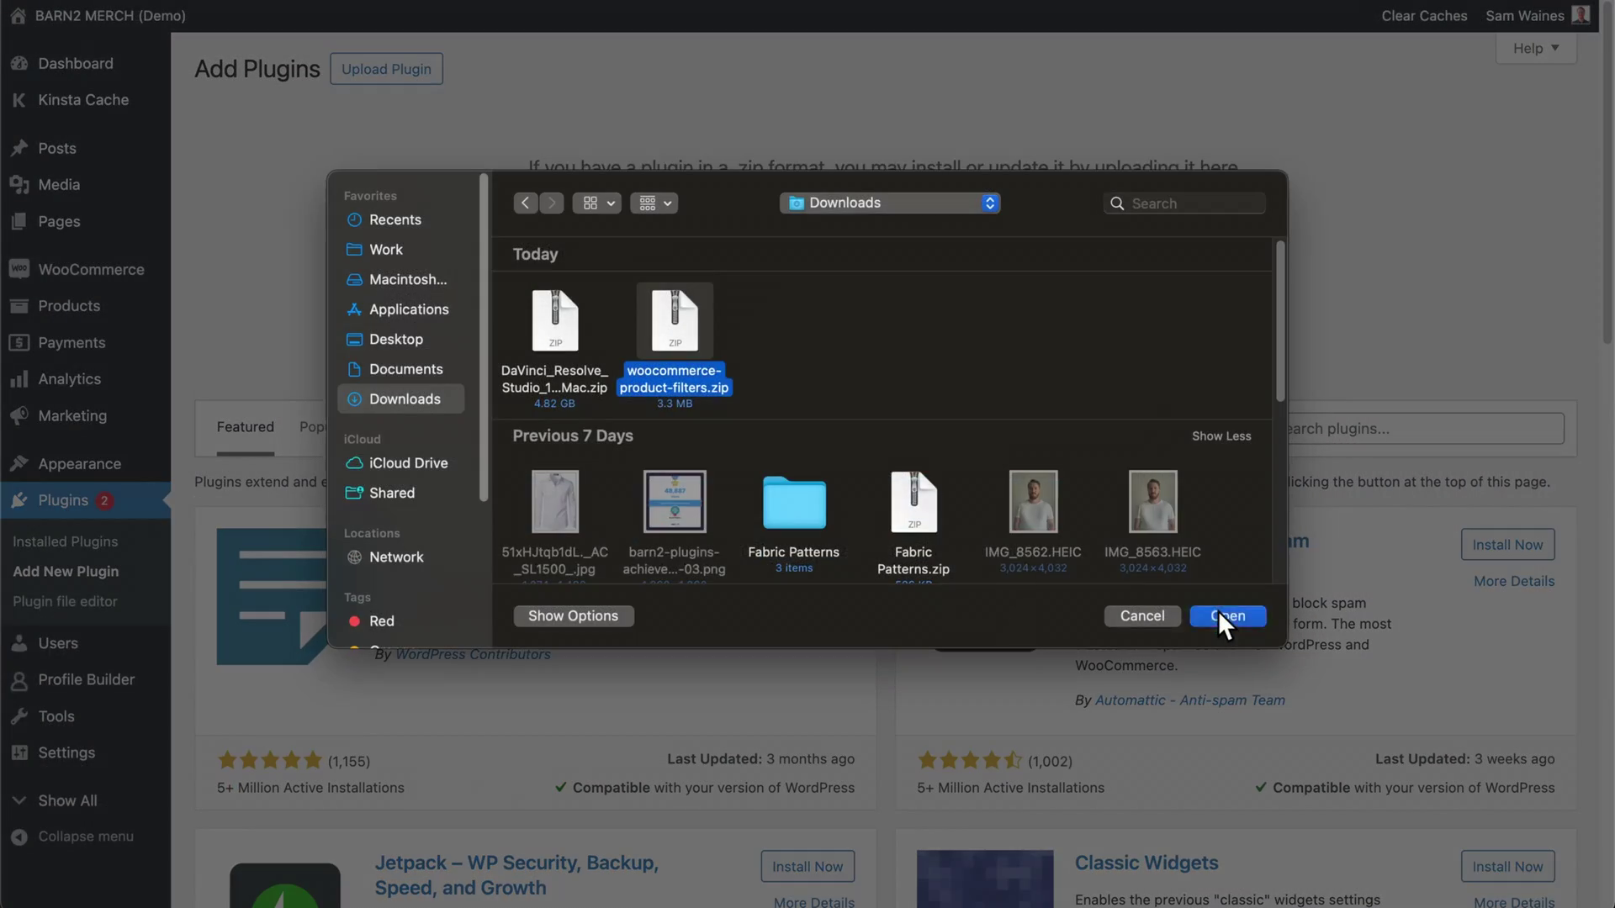
{"action": "left_click", "coordinate": [1130, 613]}
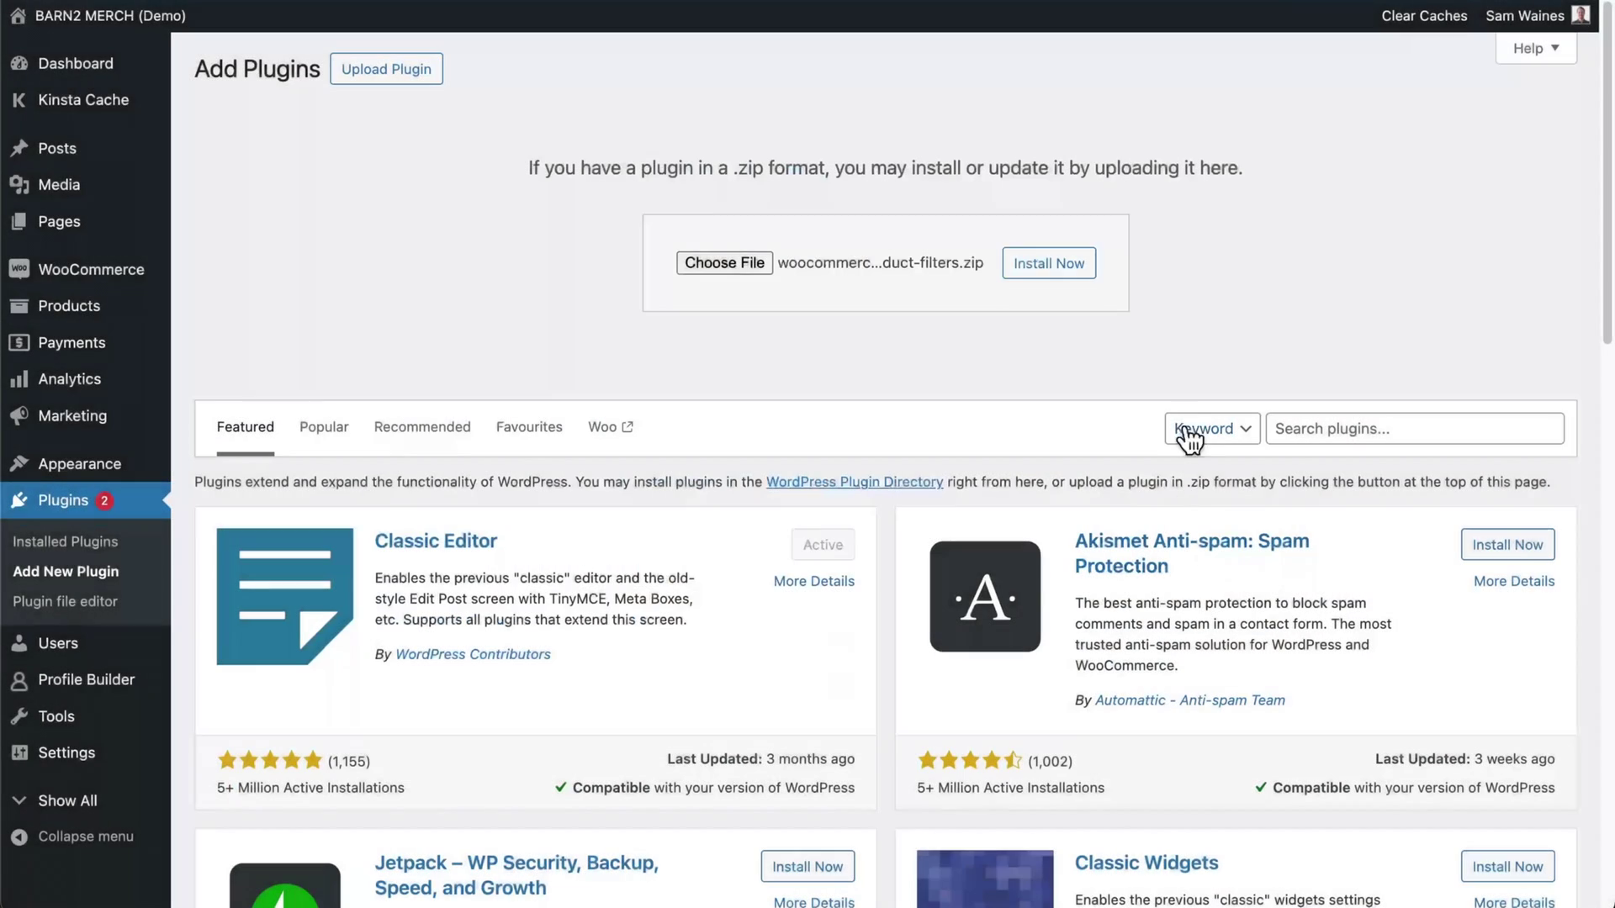
{"action": "left_click", "coordinate": [1055, 271]}
{"action": "left_click", "coordinate": [259, 260]}
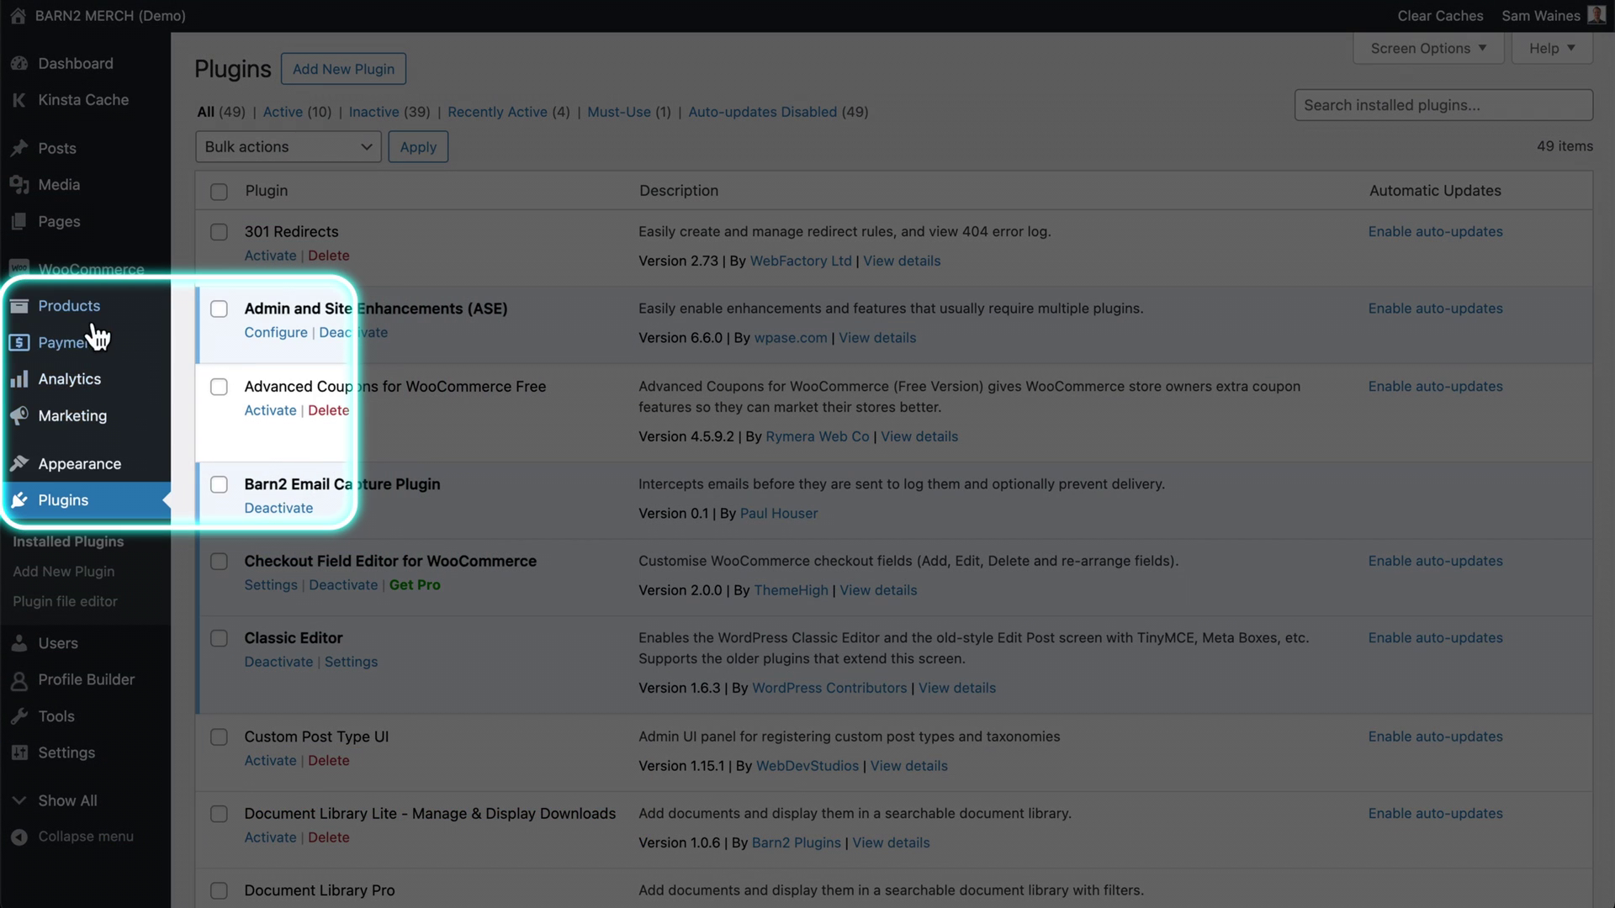
{"action": "mouse_move", "coordinate": [97, 324]}
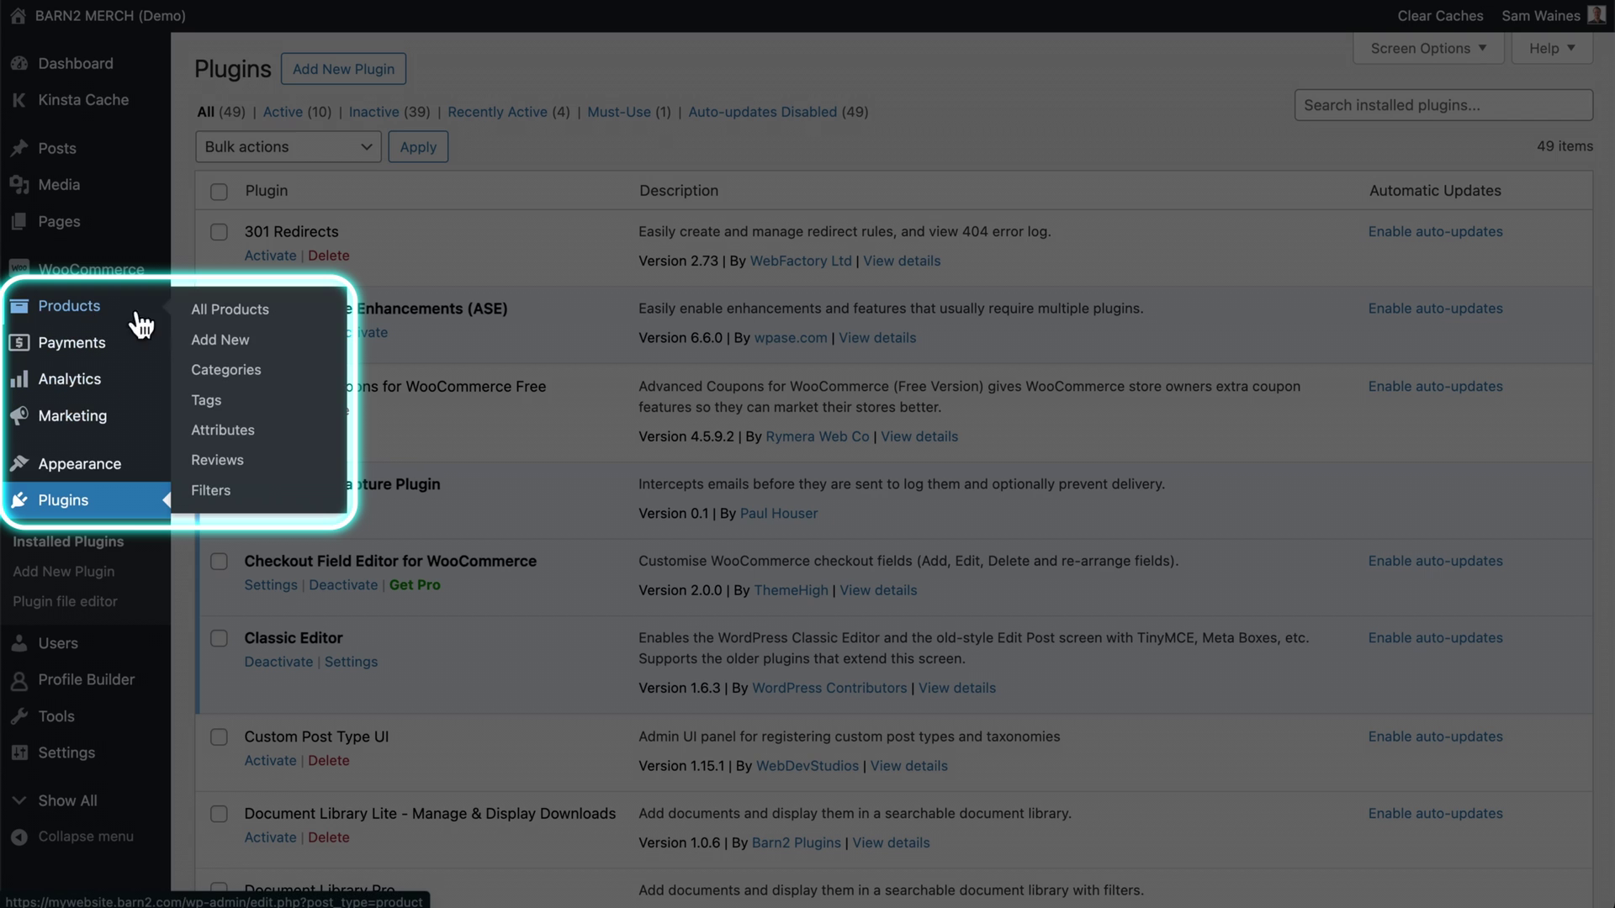
{"action": "left_click", "coordinate": [238, 501]}
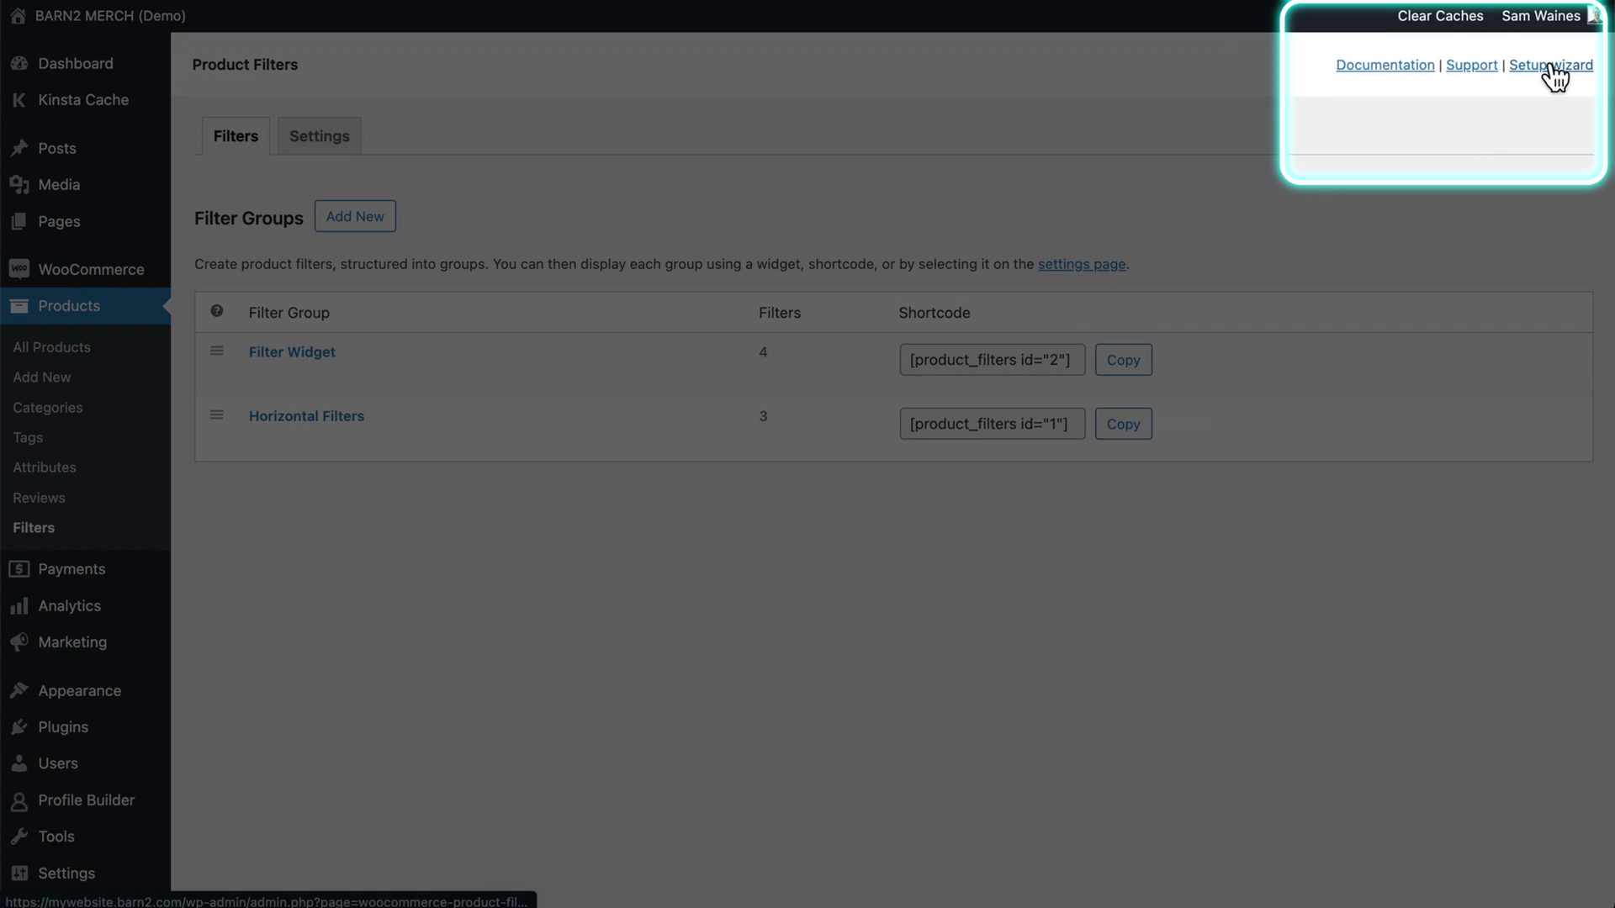
Step: Launch the setup wizard, skip the license step and keep Horizontal Filters
{"action": "left_click", "coordinate": [1550, 67]}
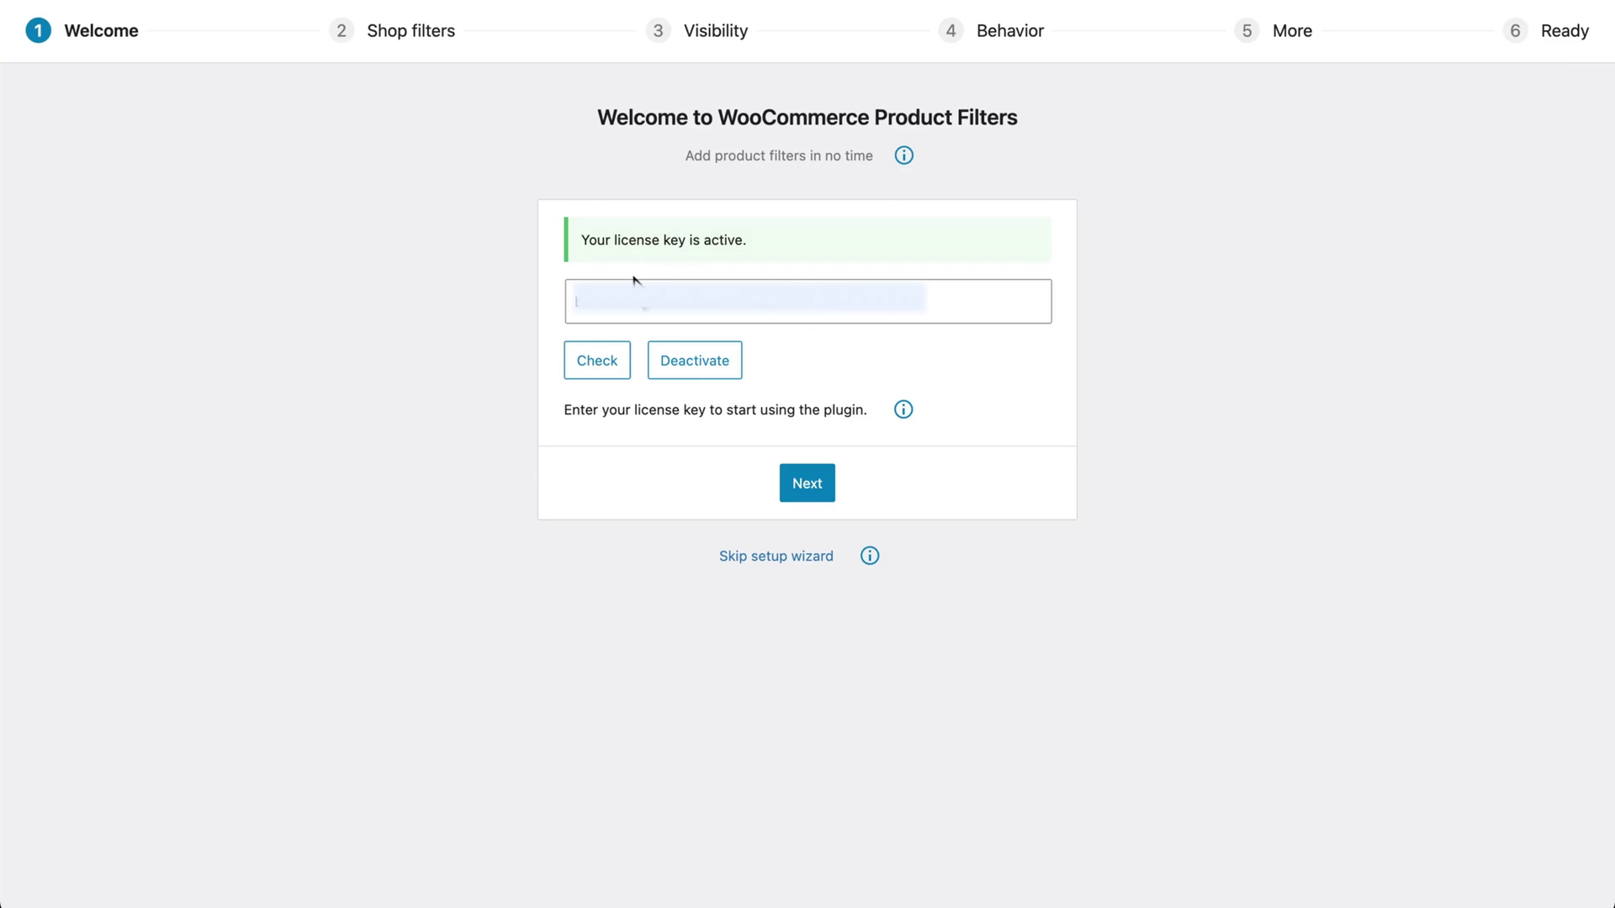
{"action": "left_click", "coordinate": [809, 486]}
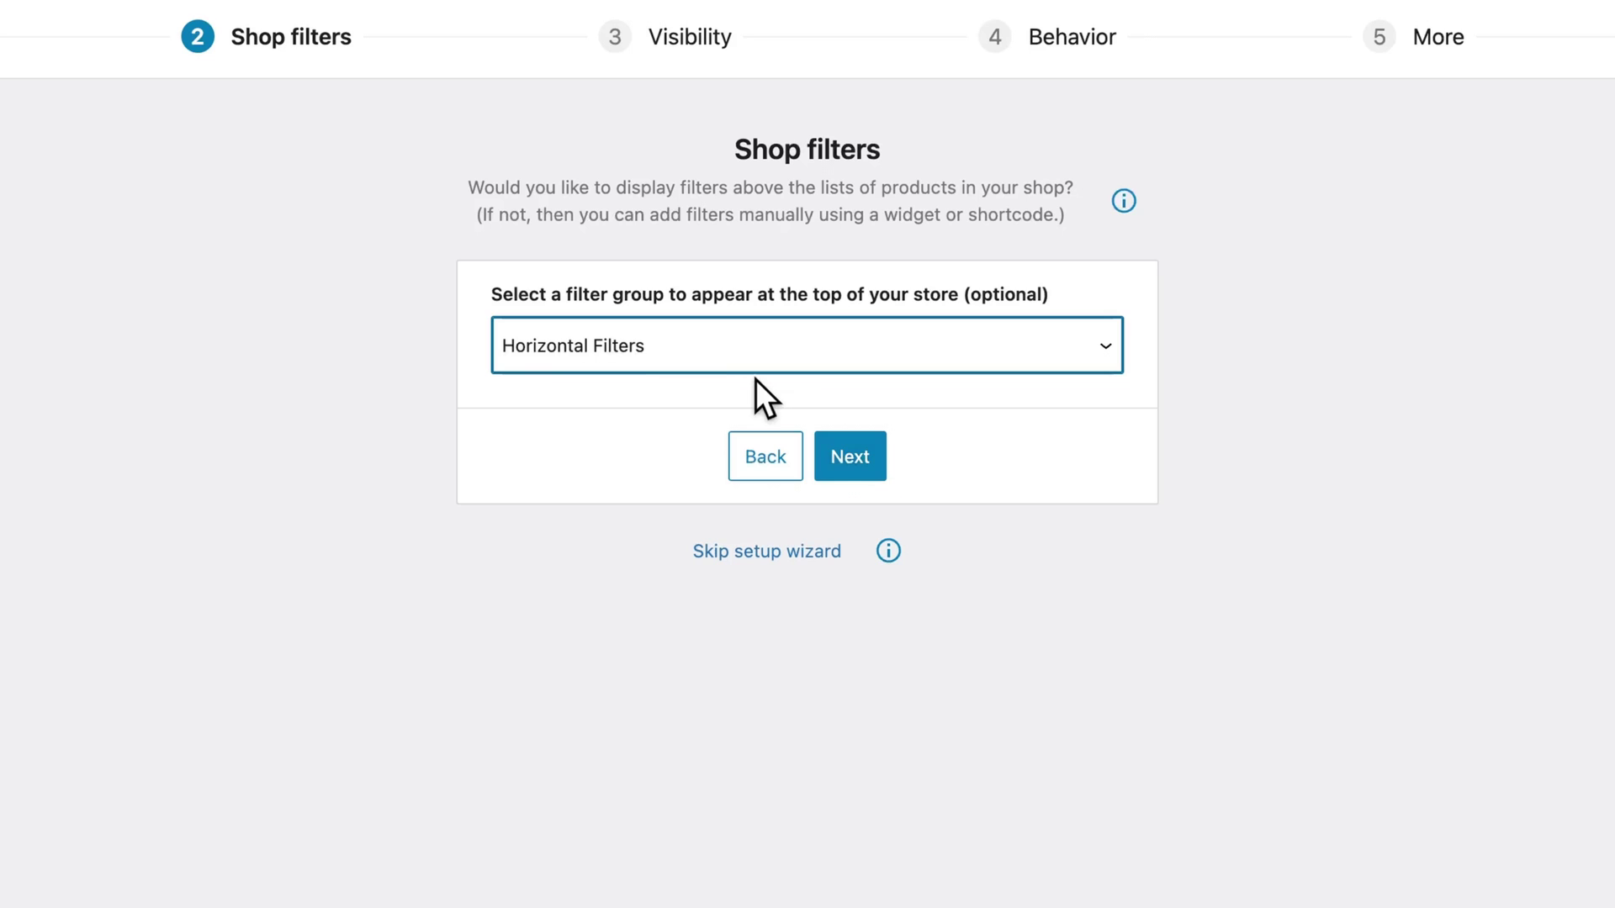
{"action": "left_click", "coordinate": [849, 467]}
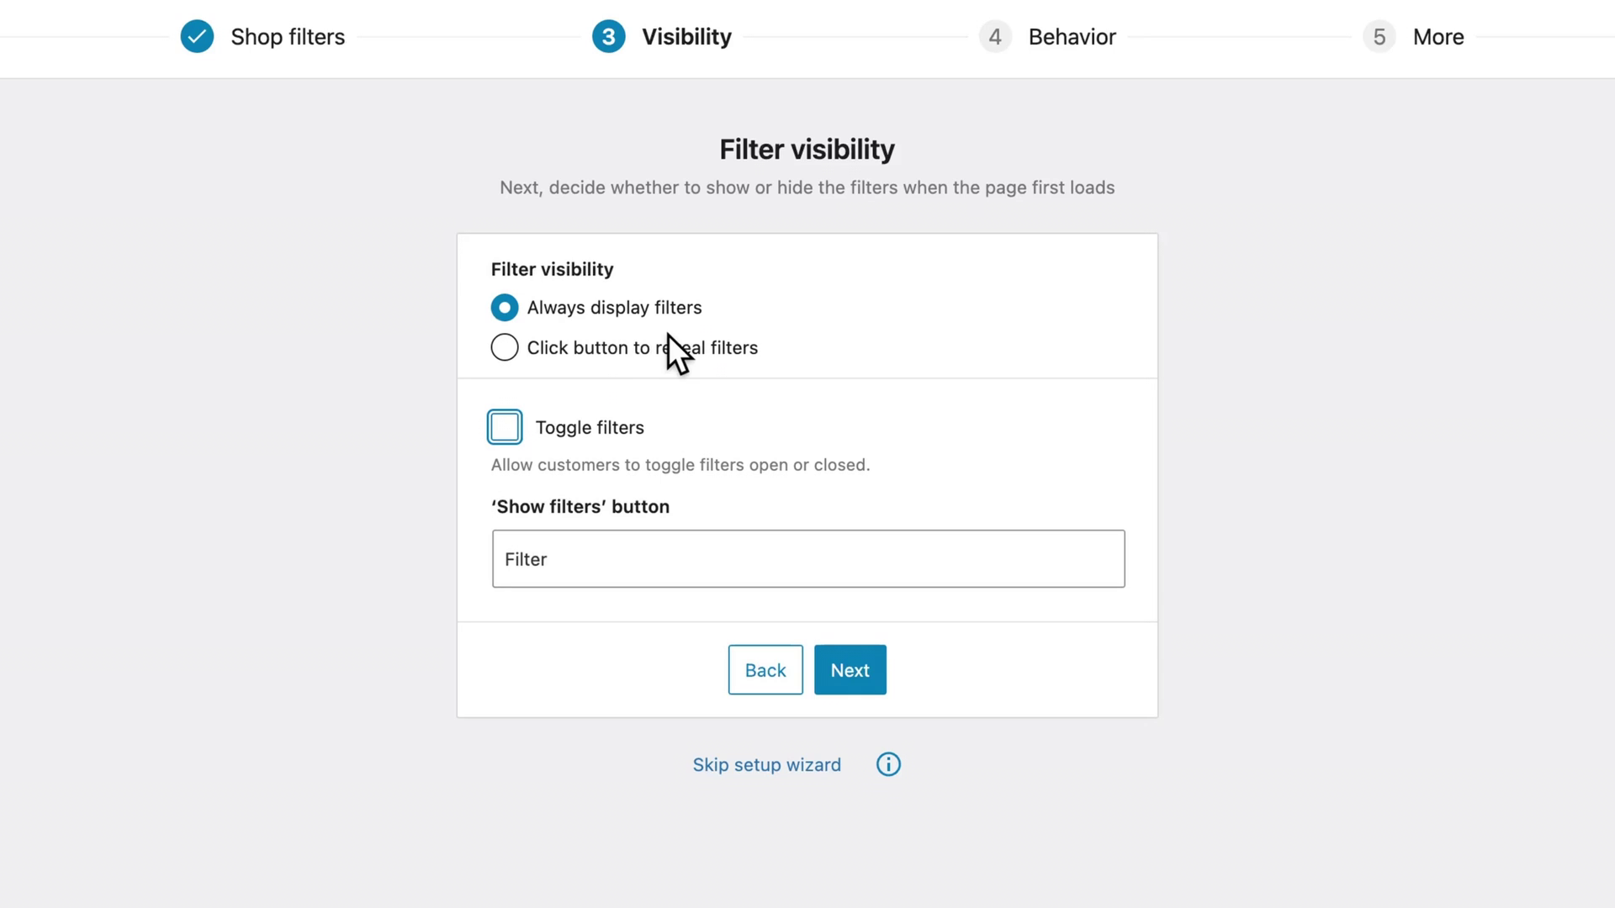
Step: Try the reveal-button and toggle options, then settle on always displaying filters
{"action": "left_click", "coordinate": [506, 349]}
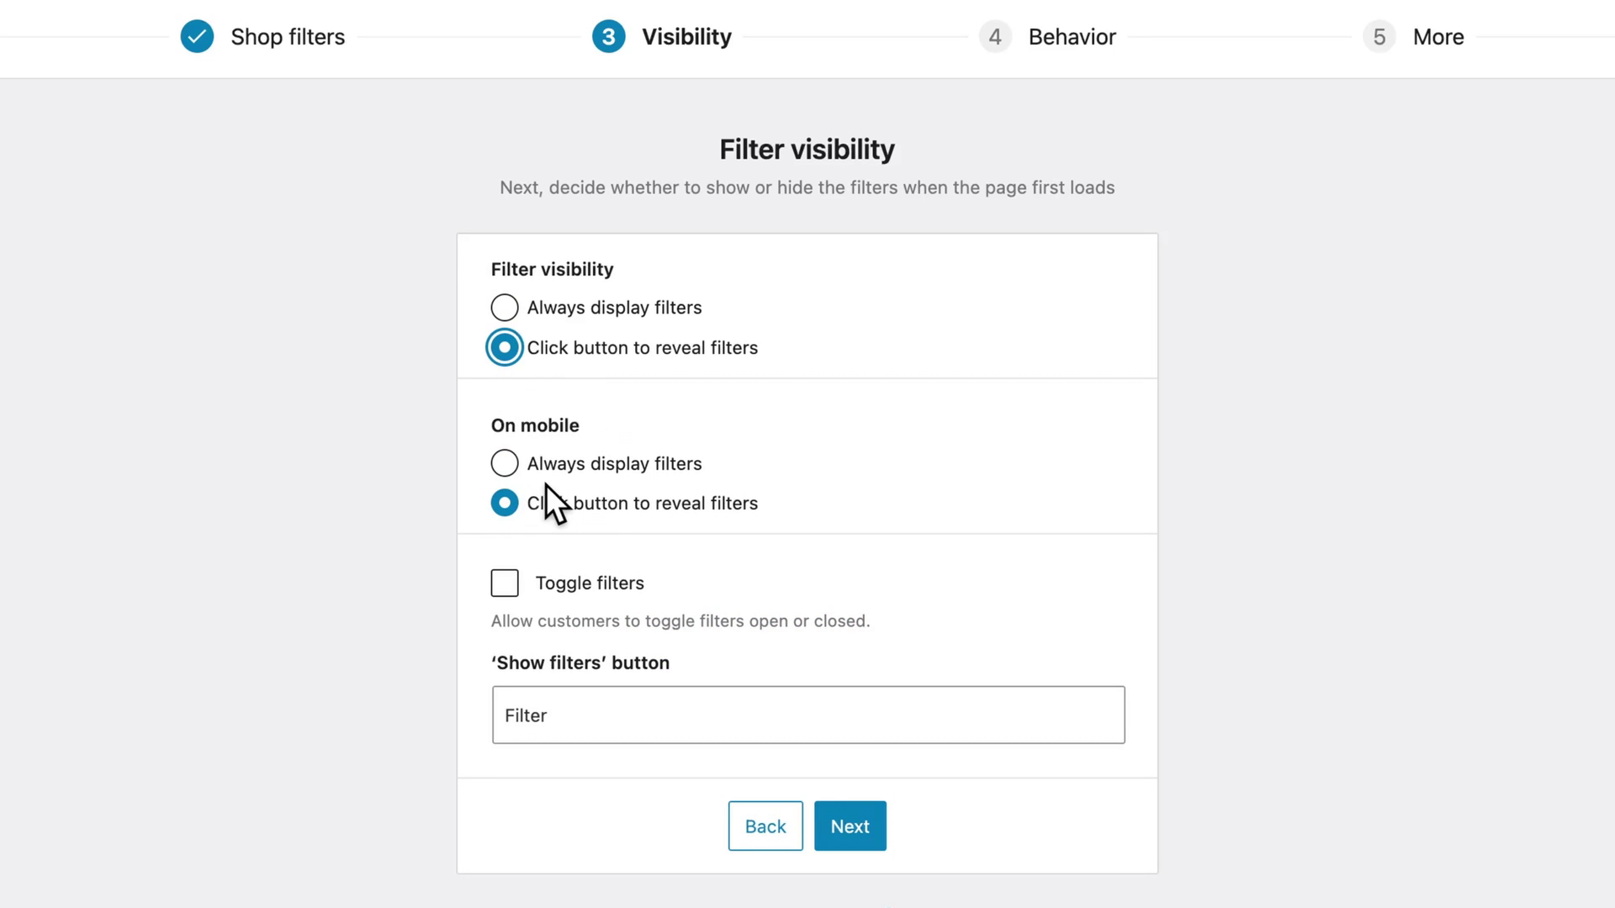
{"action": "left_click", "coordinate": [505, 584]}
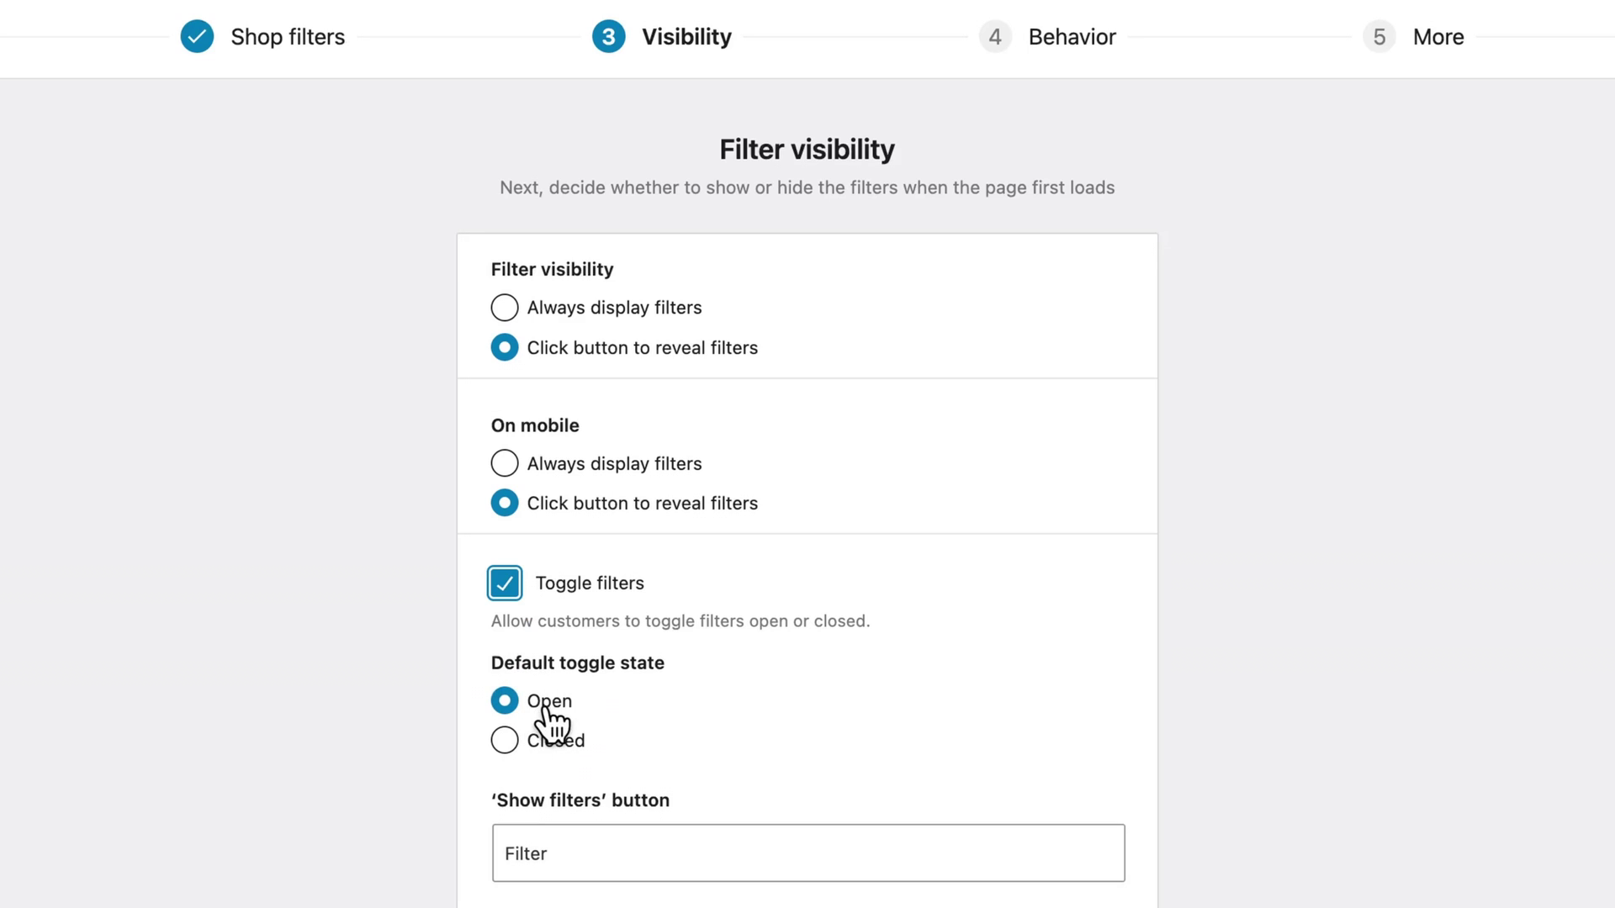
{"action": "left_click", "coordinate": [506, 584]}
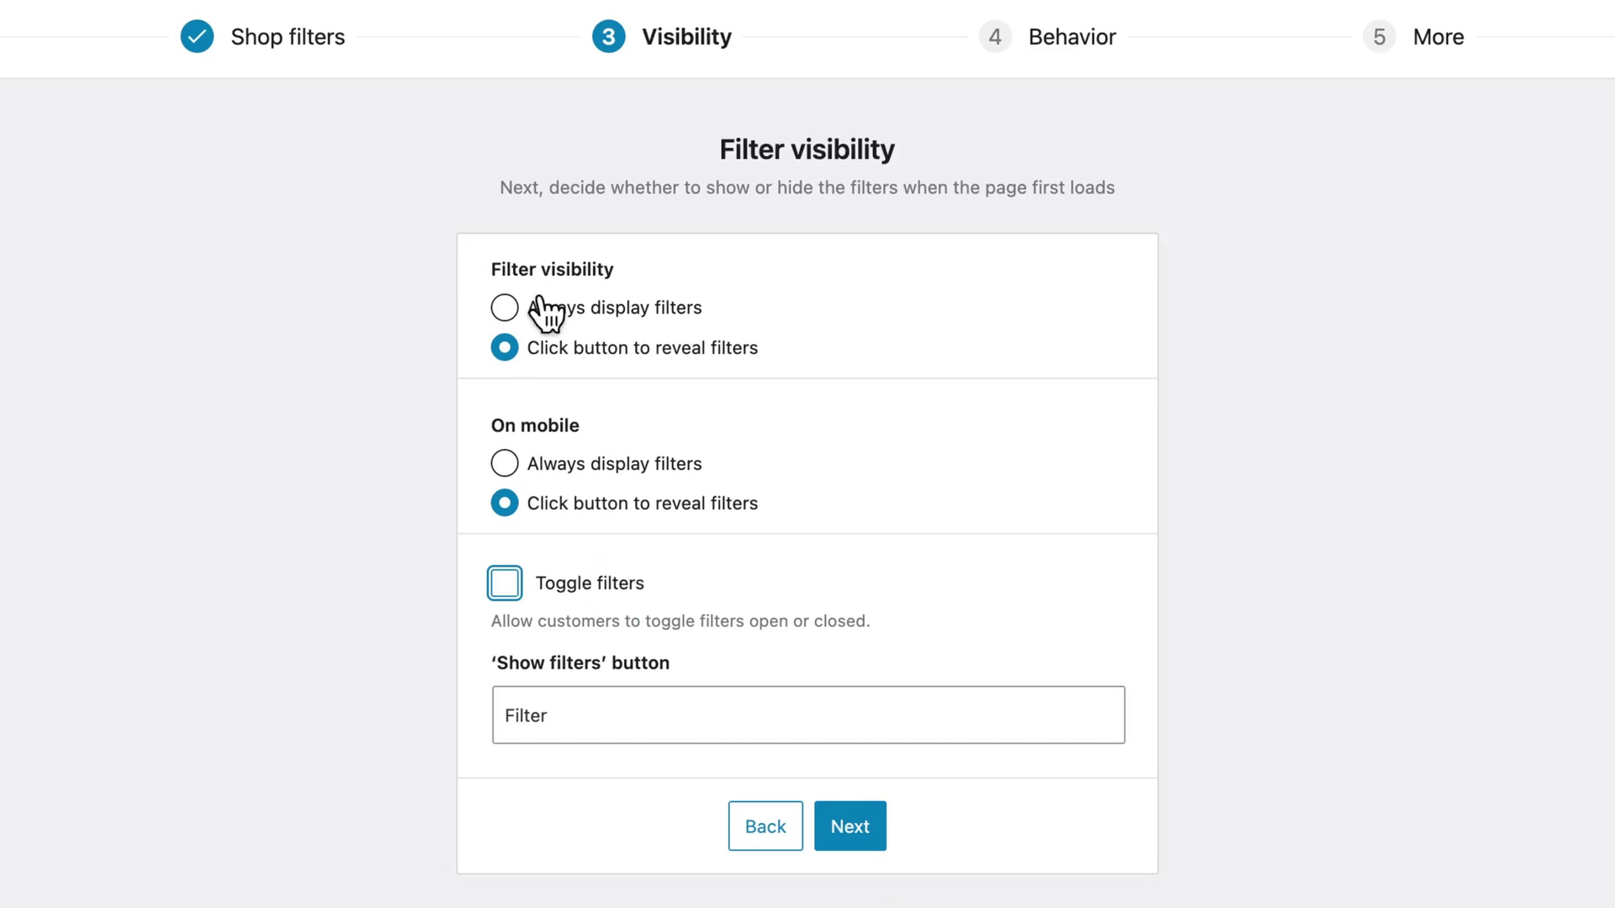
{"action": "left_click", "coordinate": [505, 308]}
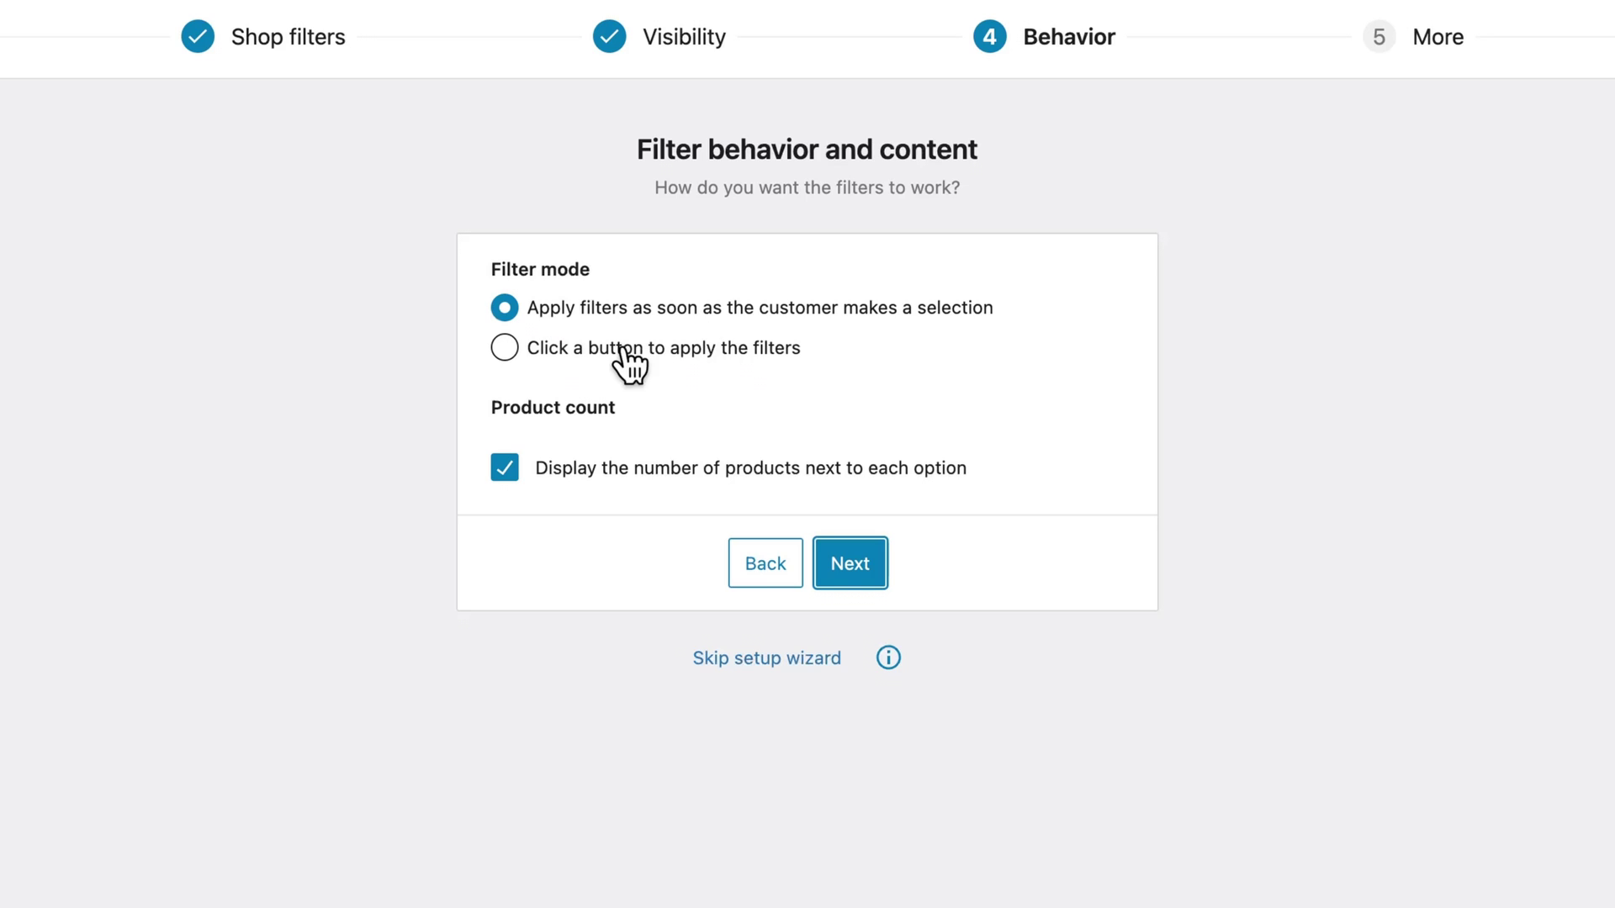
Step: Choose 'Click a button to apply the filters' and finish the setup wizard
{"action": "left_click", "coordinate": [504, 351]}
{"action": "left_click", "coordinate": [504, 352]}
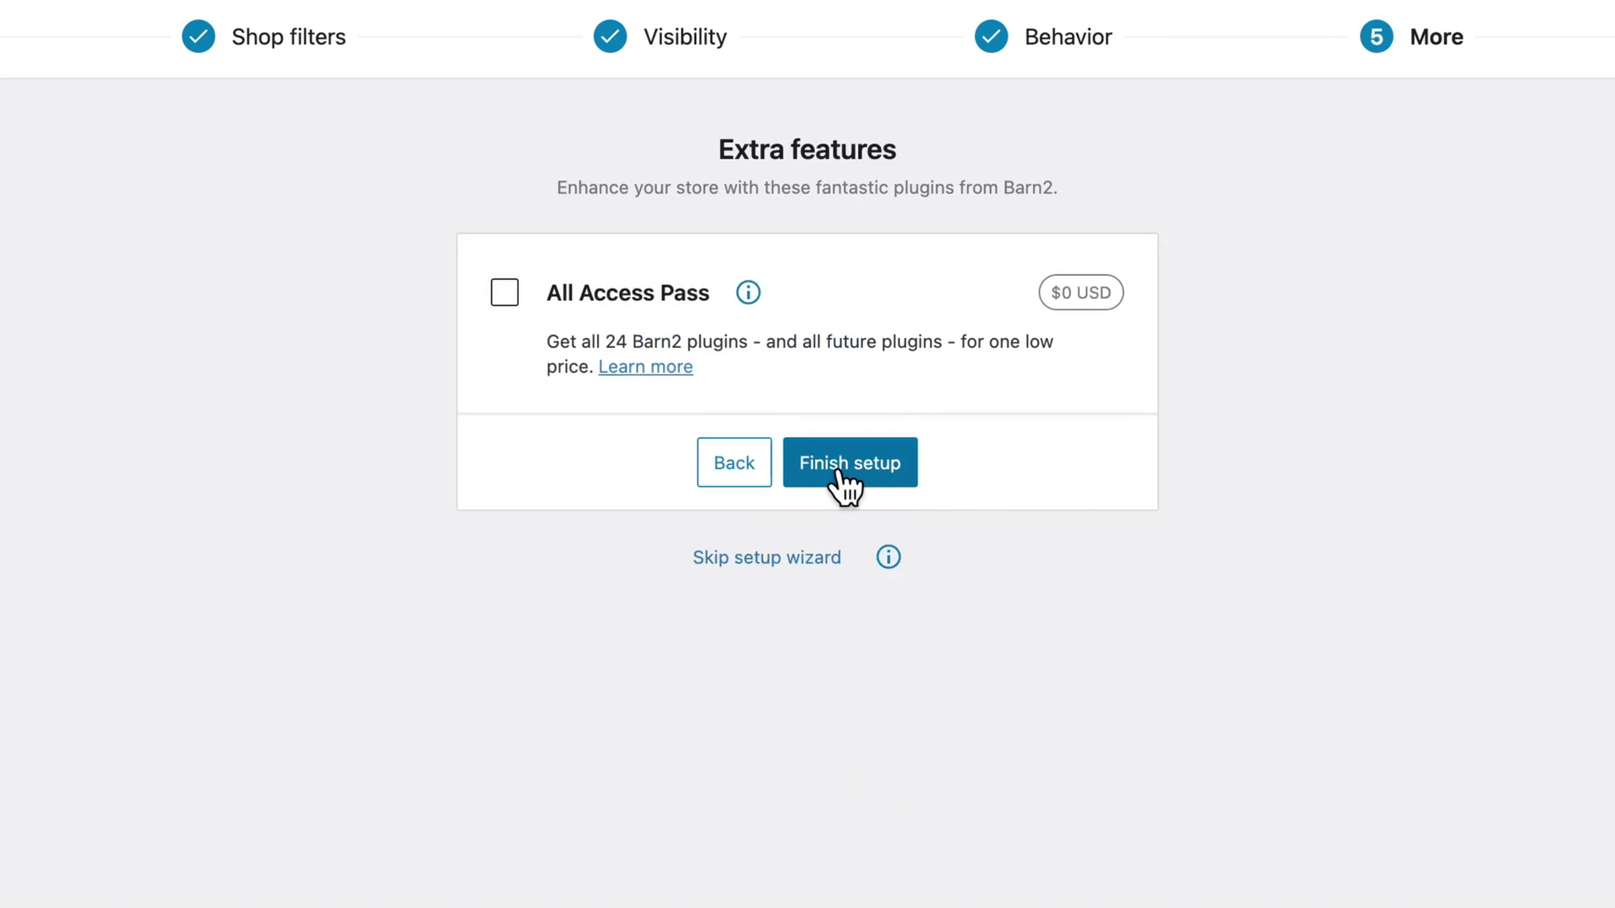
{"action": "left_click", "coordinate": [841, 476]}
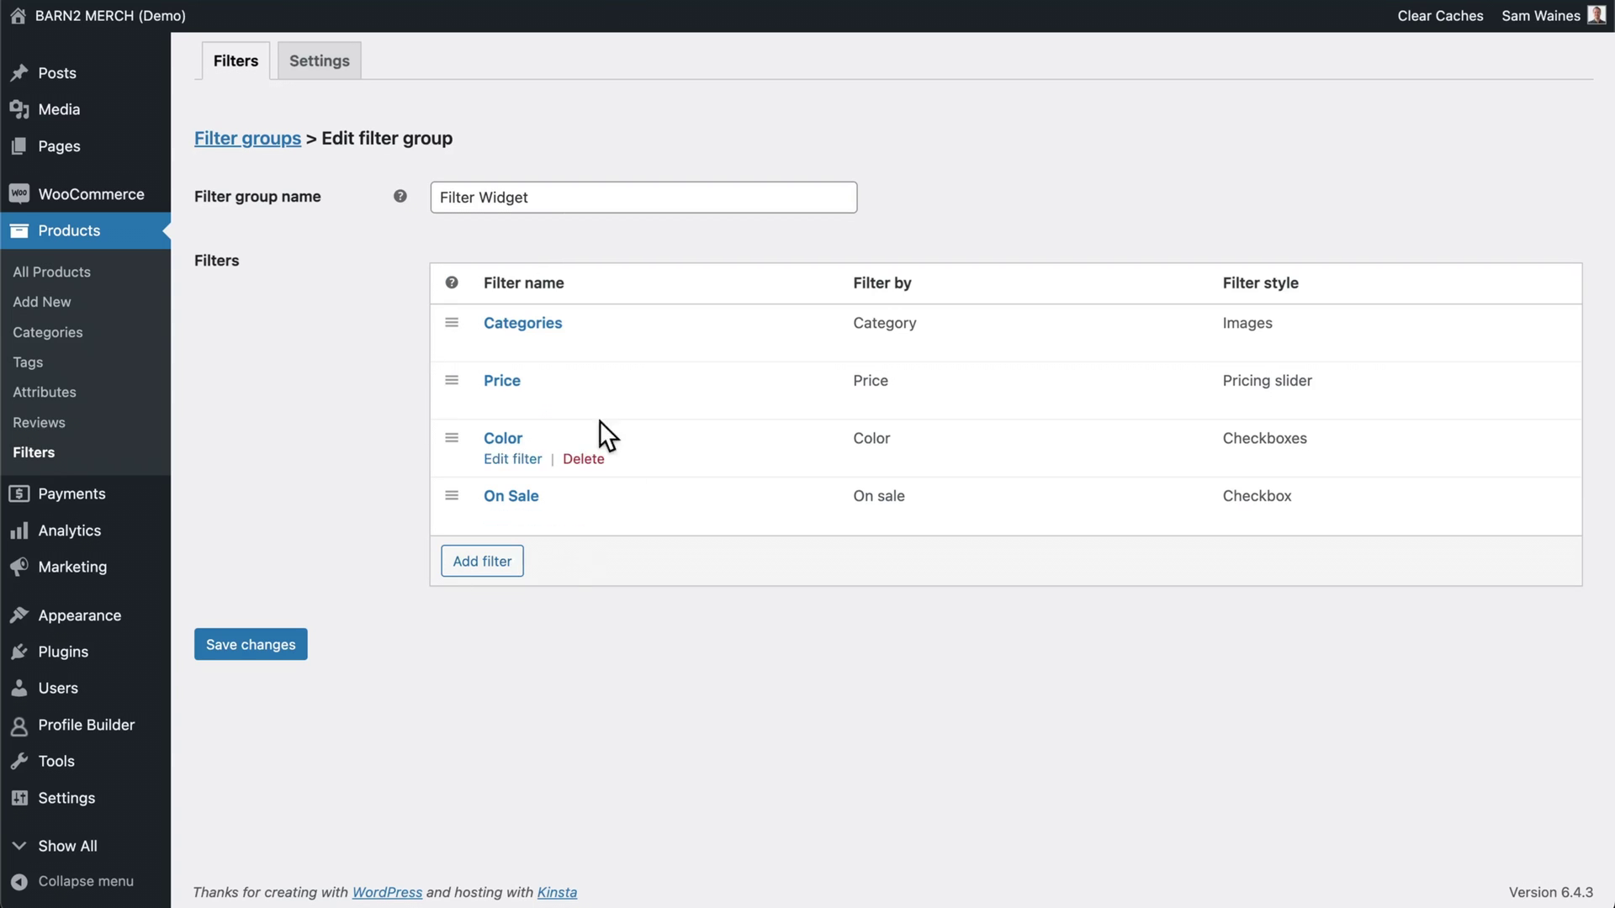
Step: Add a fifth, unnamed filter row to the Filter Widget group
{"action": "left_click", "coordinate": [497, 569]}
{"action": "scroll", "coordinate": [656, 432], "scroll_direction": "down", "scroll_amount": 3}
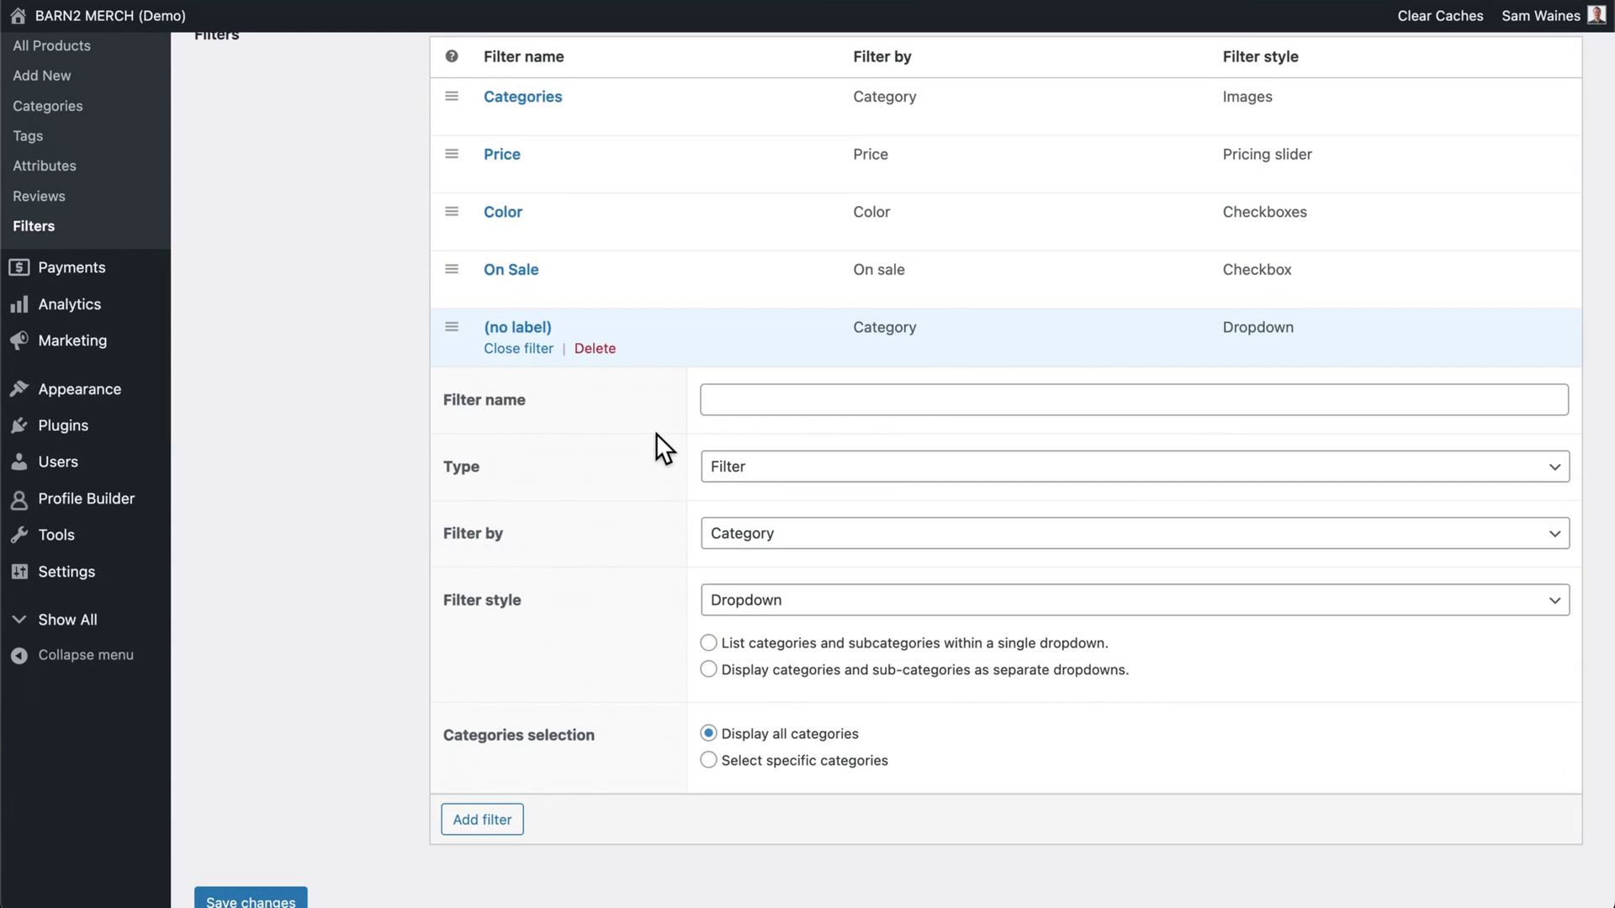
Step: Delete the On Sale filter and name the new filter Size
{"action": "left_click", "coordinate": [589, 291]}
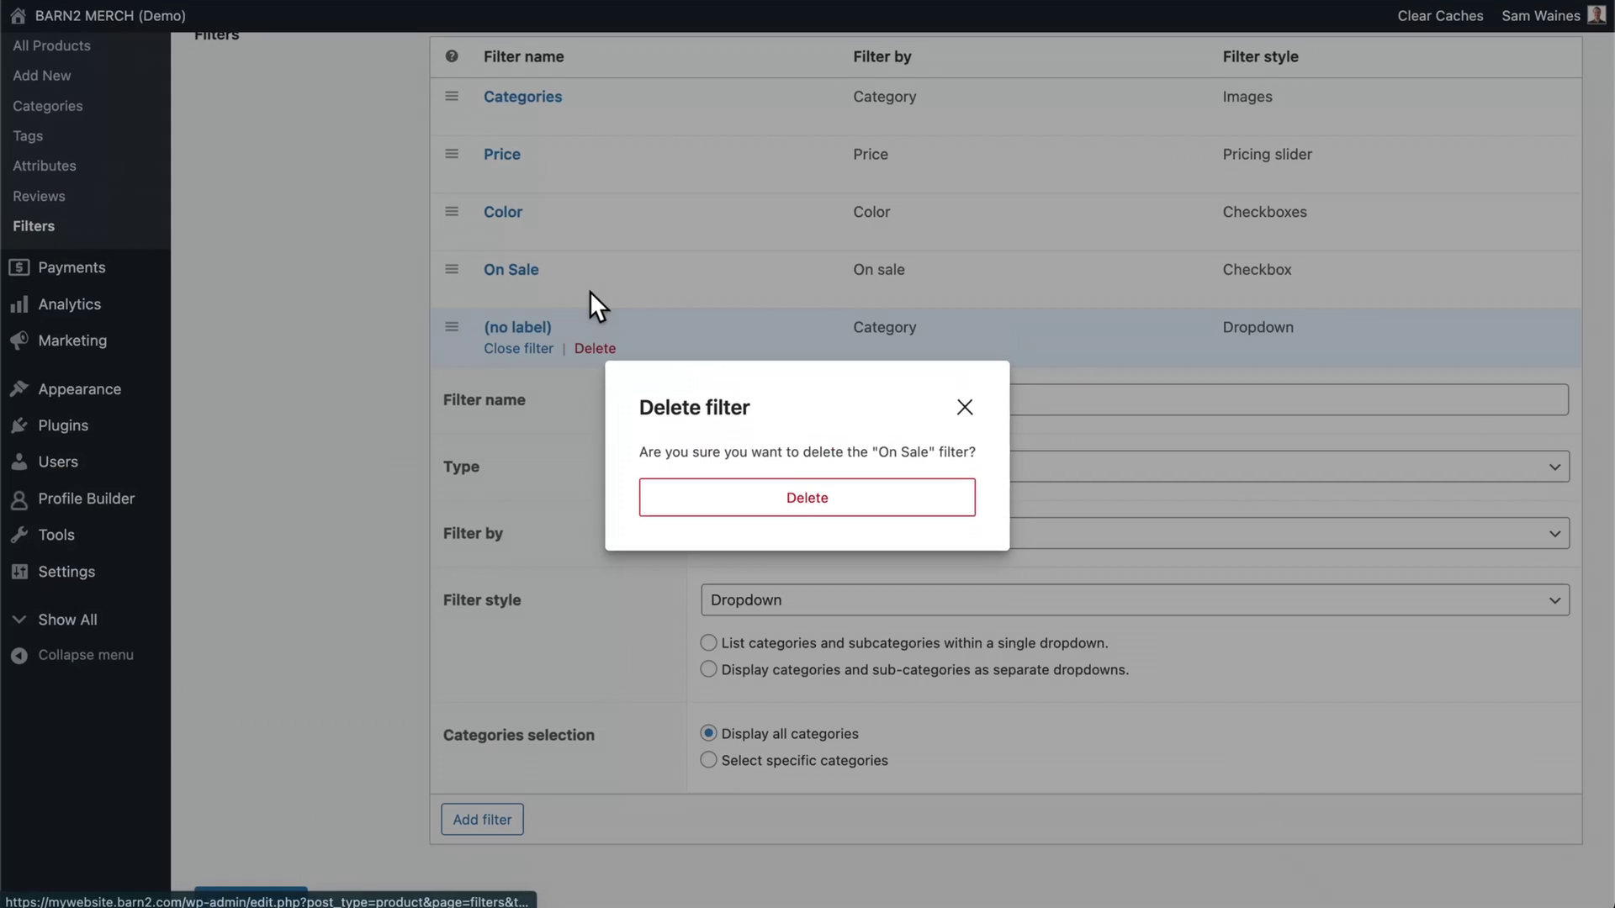
{"action": "left_click", "coordinate": [812, 499]}
{"action": "left_click", "coordinate": [518, 517]}
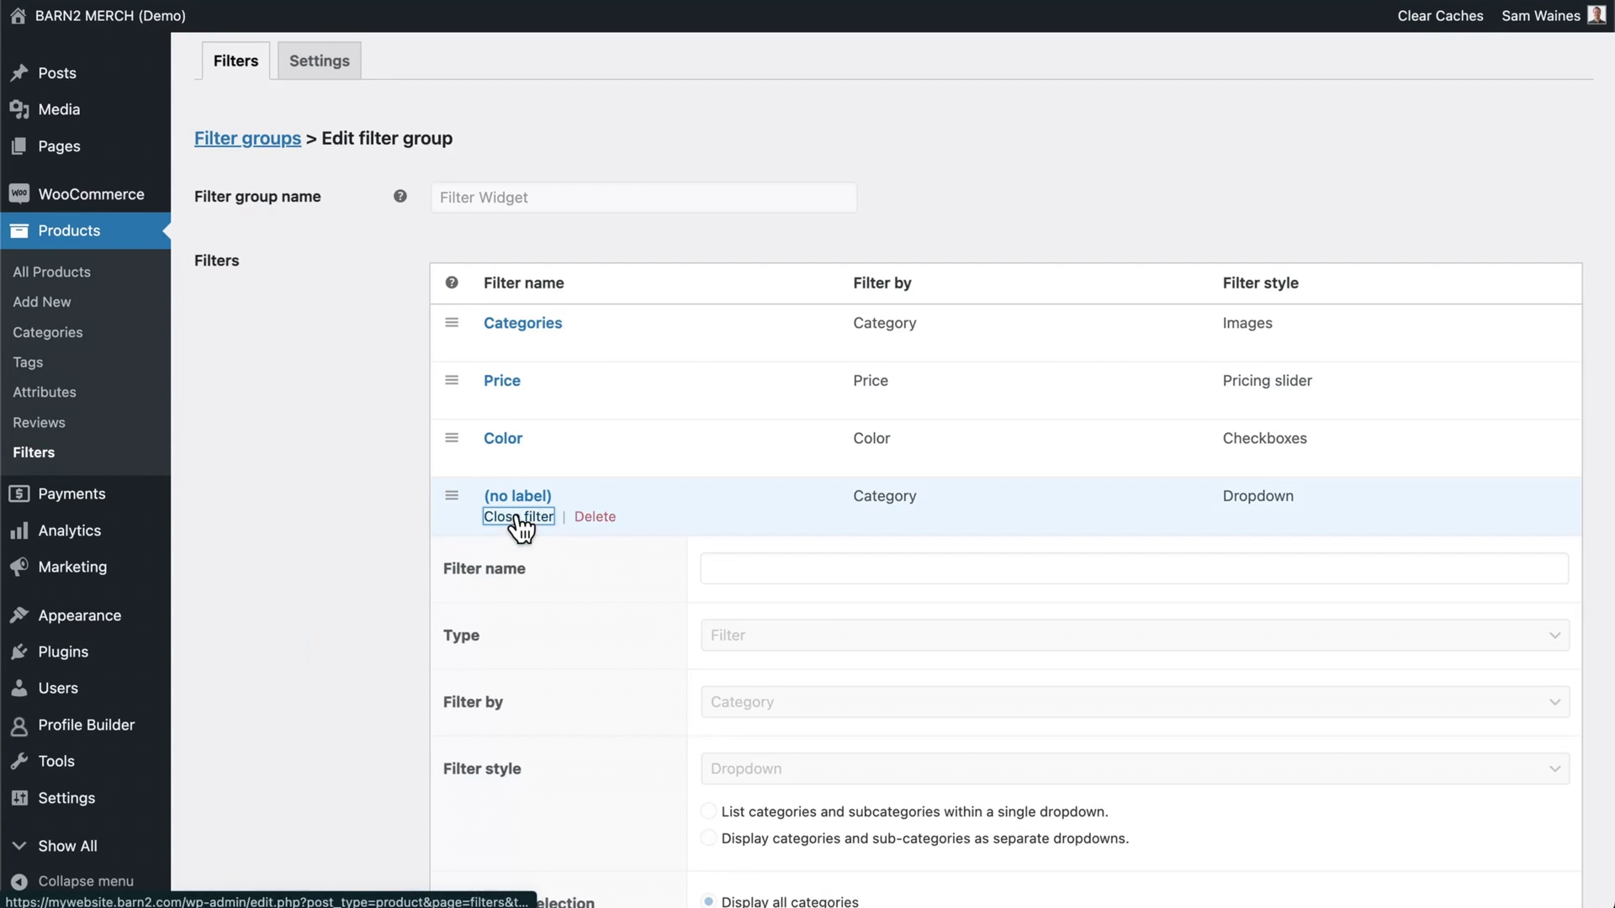
{"action": "left_click", "coordinate": [760, 570]}
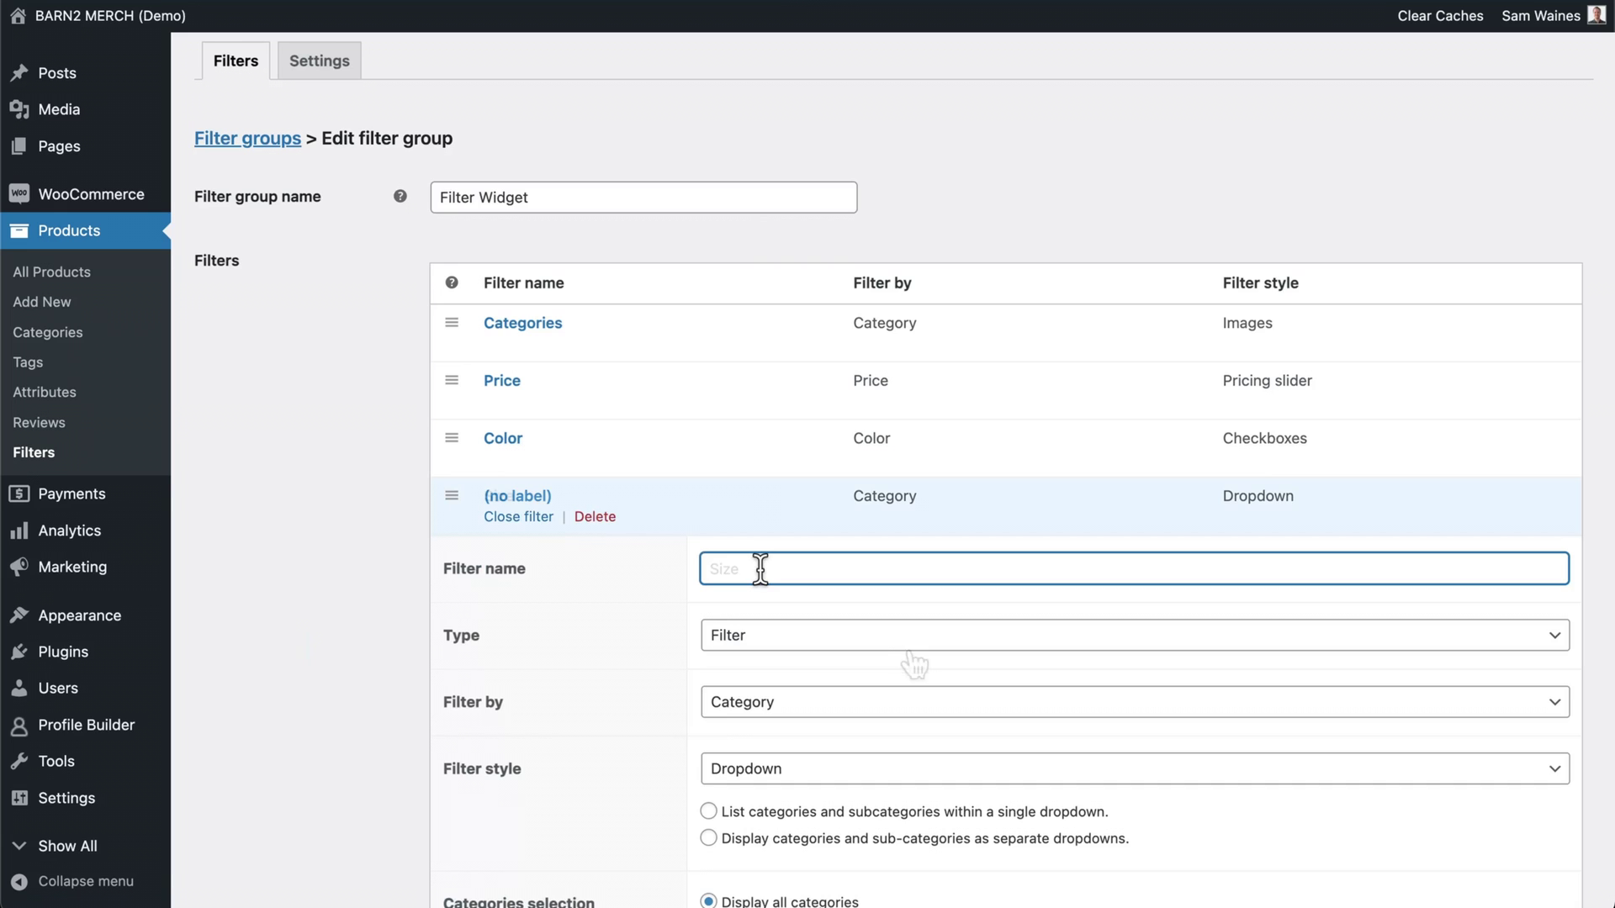
{"action": "type", "text": "Size"}
Step: Make the Size filter filter by Attribute, using the Size attribute
{"action": "scroll", "coordinate": [905, 656], "scroll_direction": "down", "scroll_amount": 5}
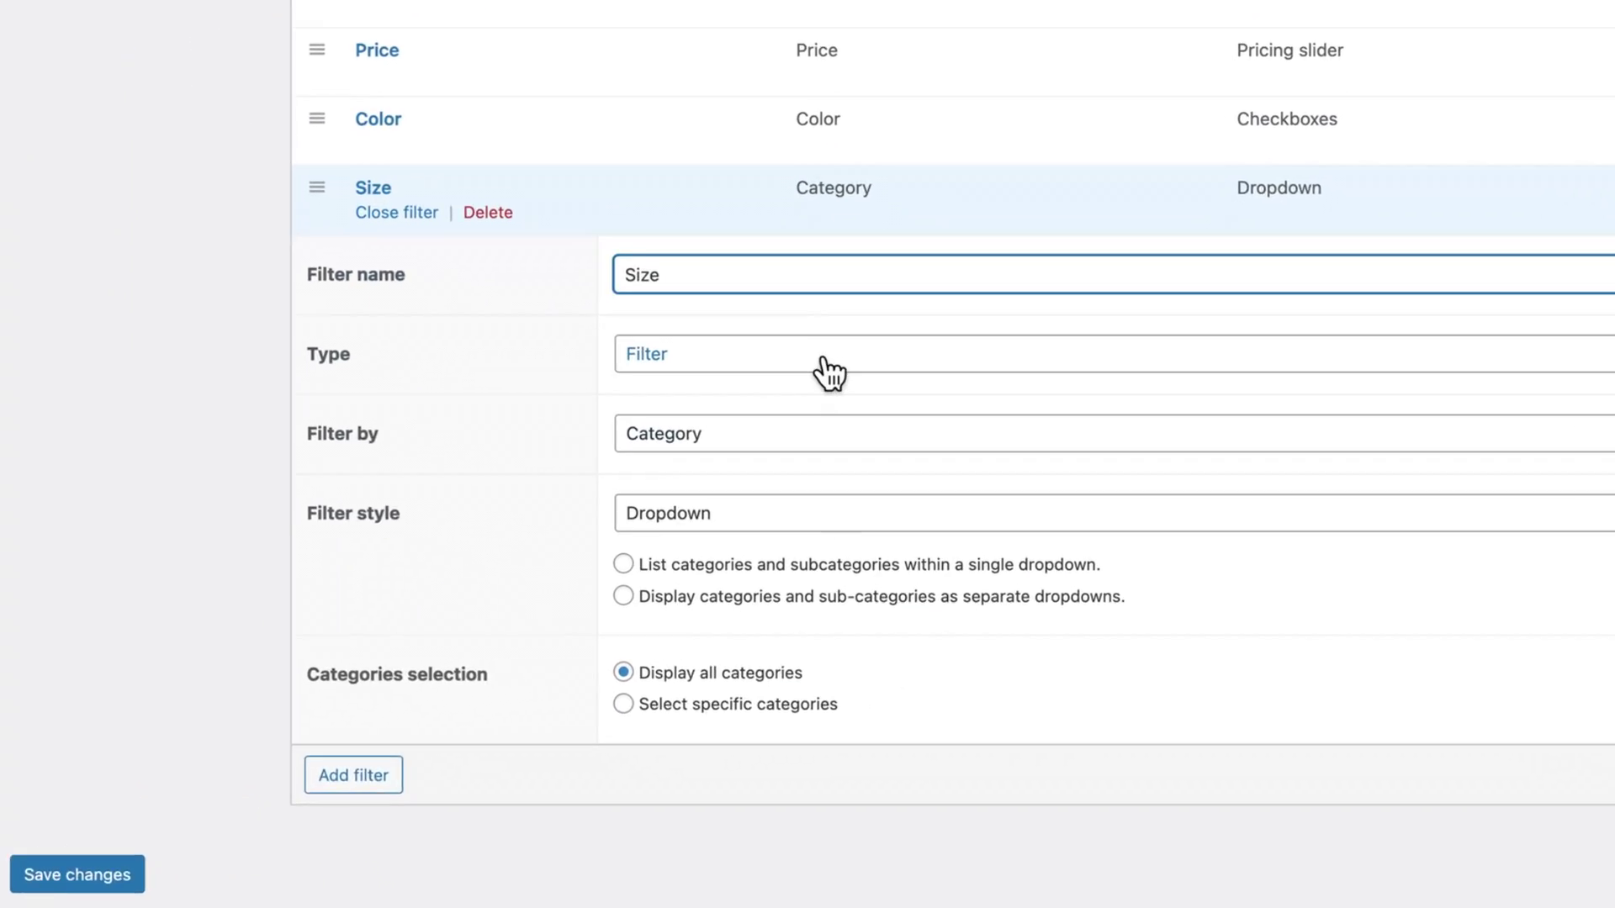
{"action": "left_click", "coordinate": [828, 371]}
{"action": "left_click", "coordinate": [718, 371]}
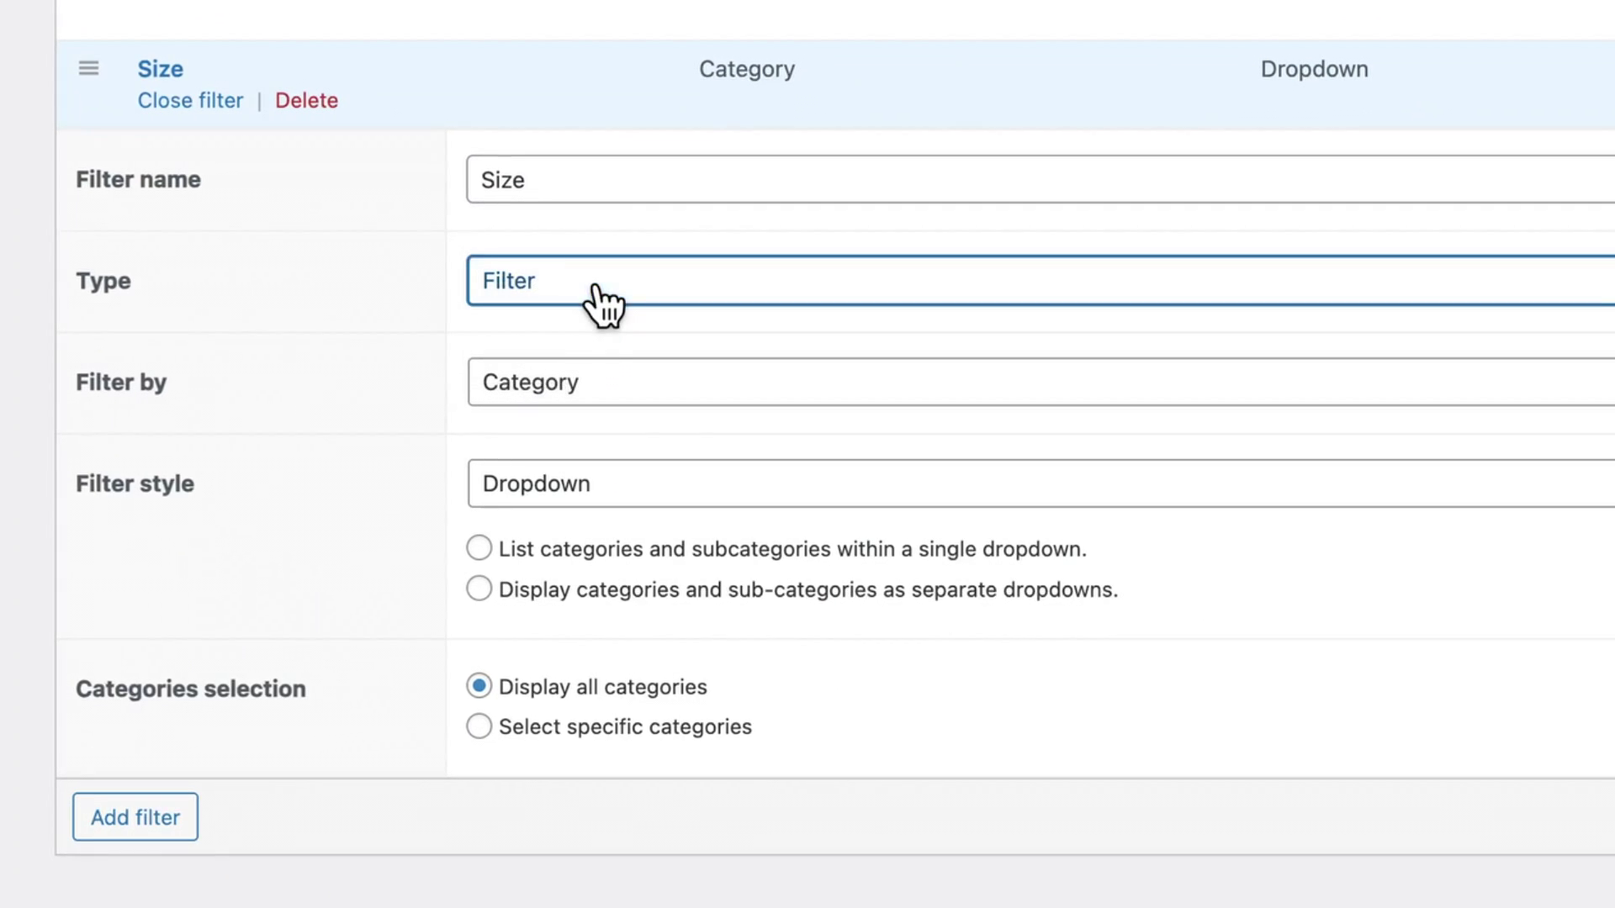
{"action": "left_click", "coordinate": [605, 383]}
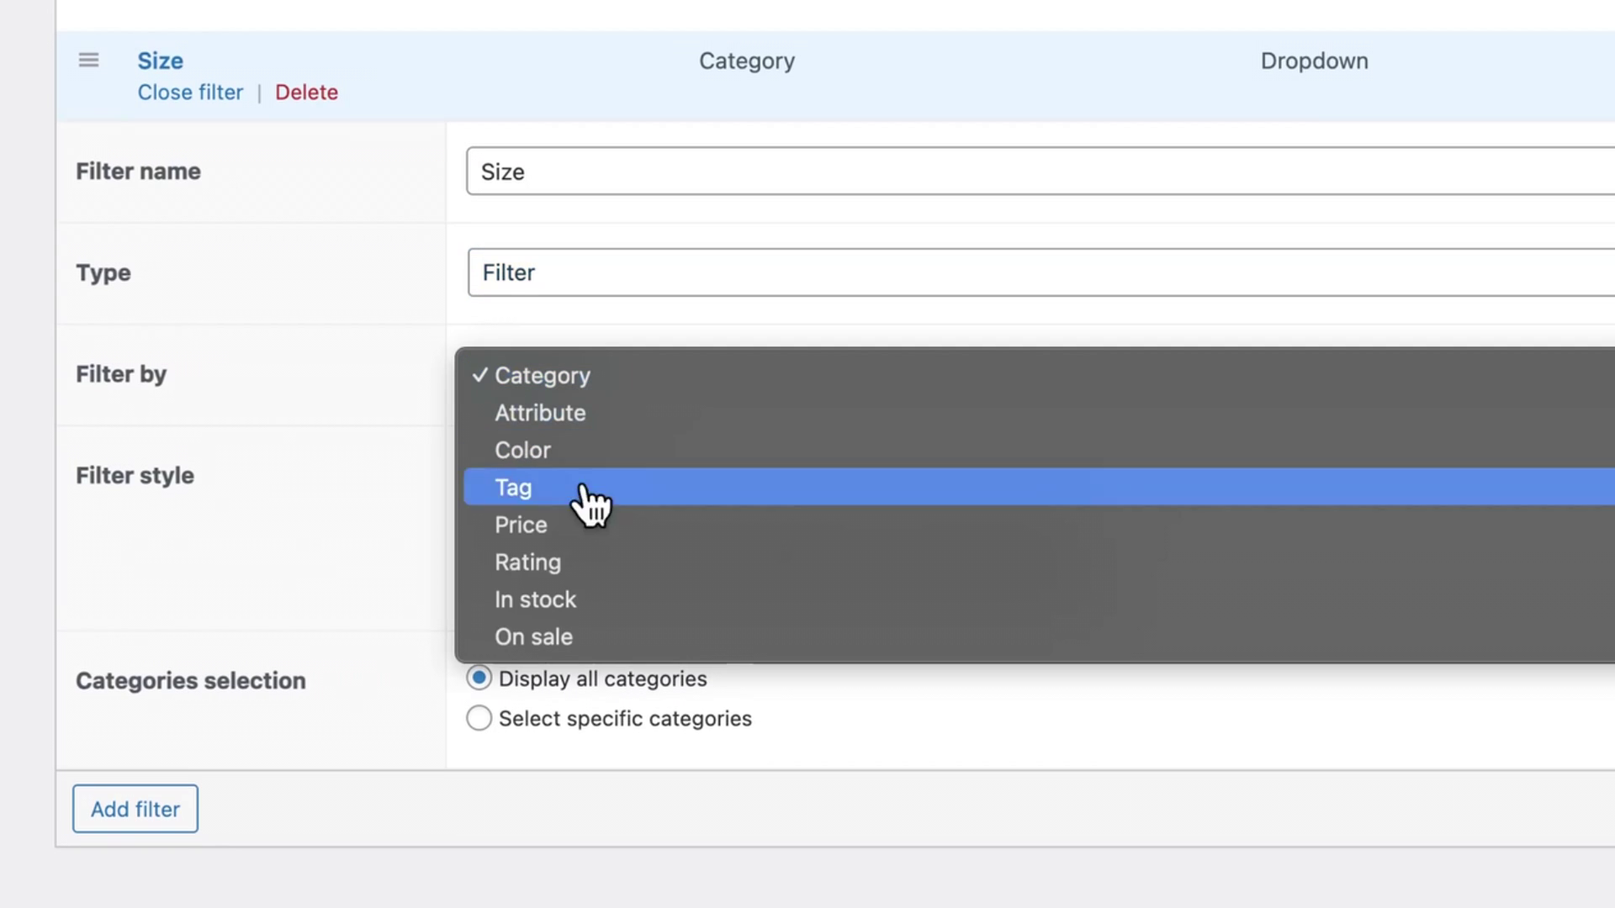
{"action": "left_click", "coordinate": [614, 416]}
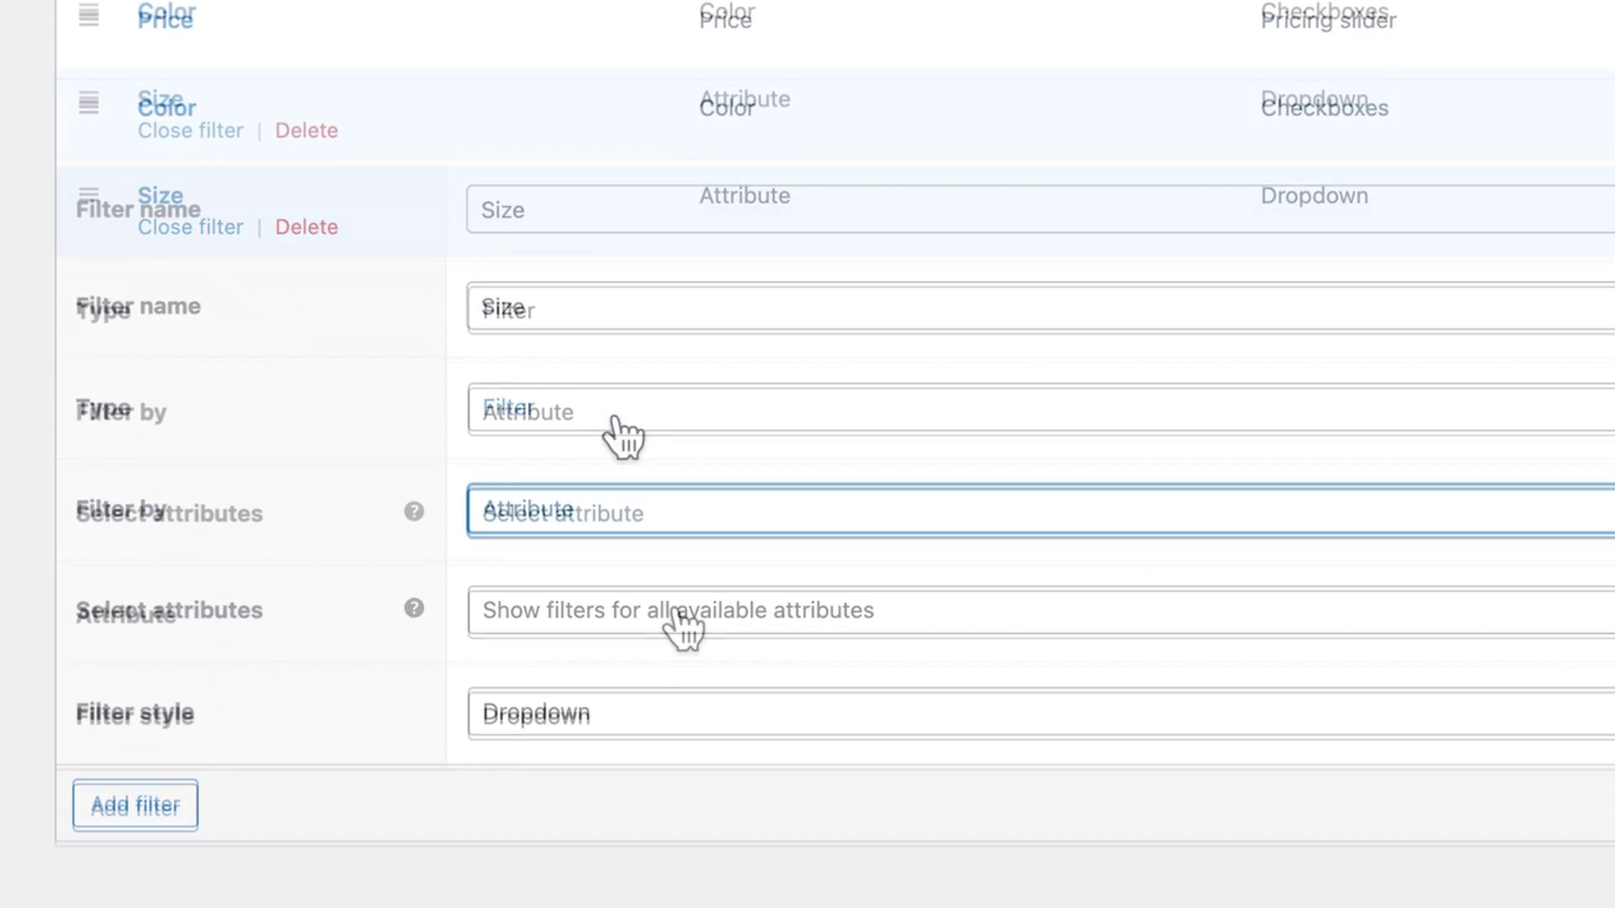
{"action": "left_click", "coordinate": [685, 628]}
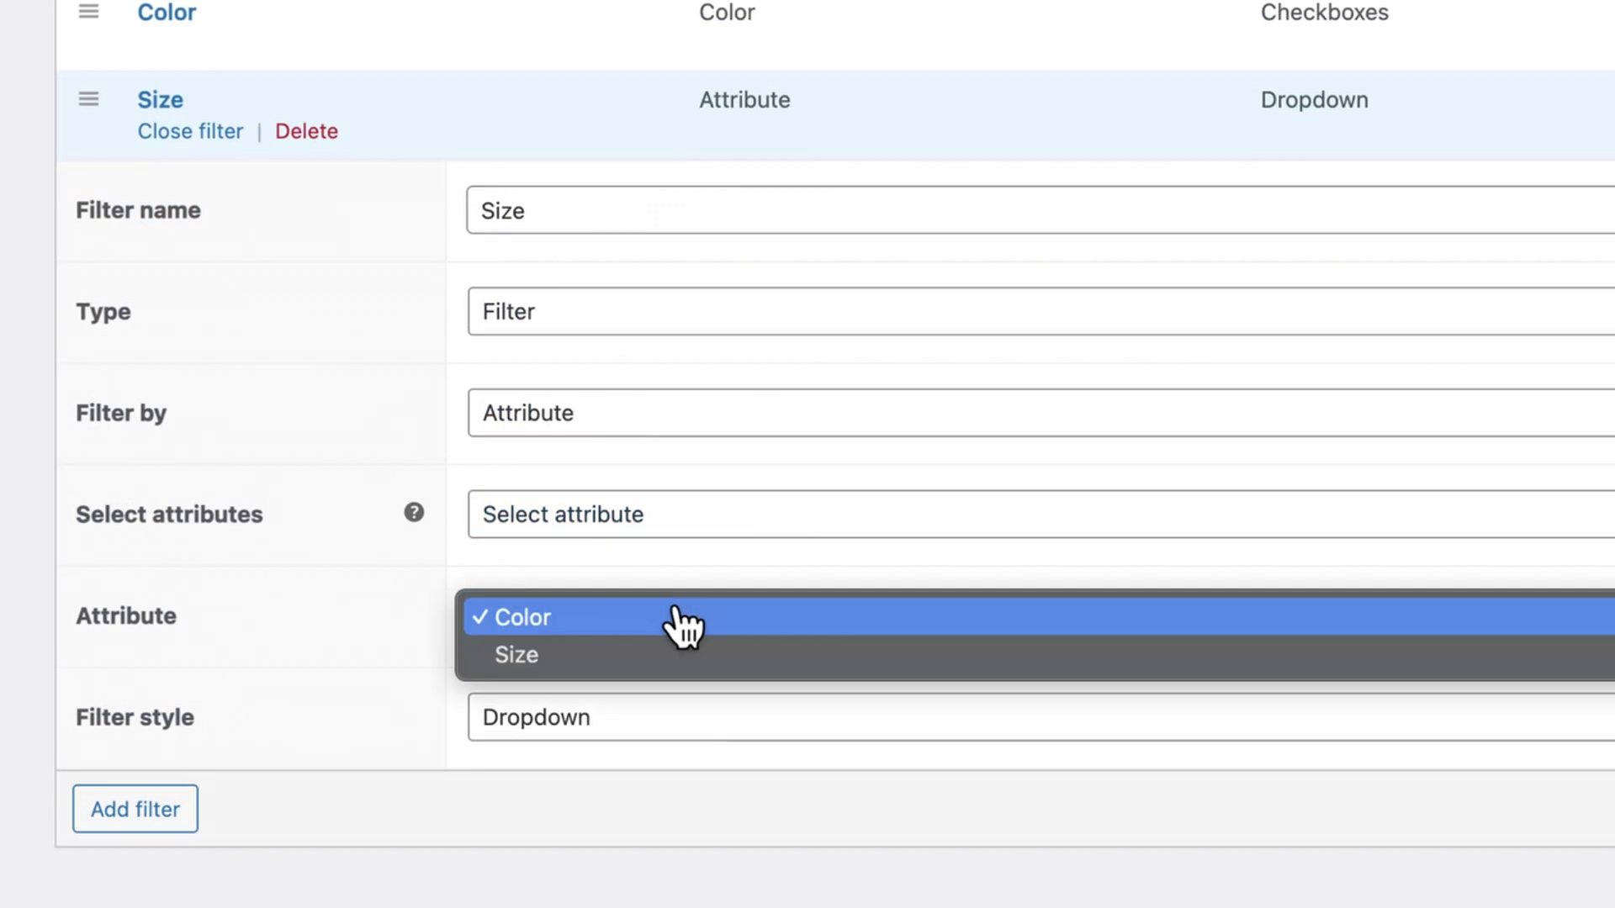
{"action": "left_click", "coordinate": [562, 648]}
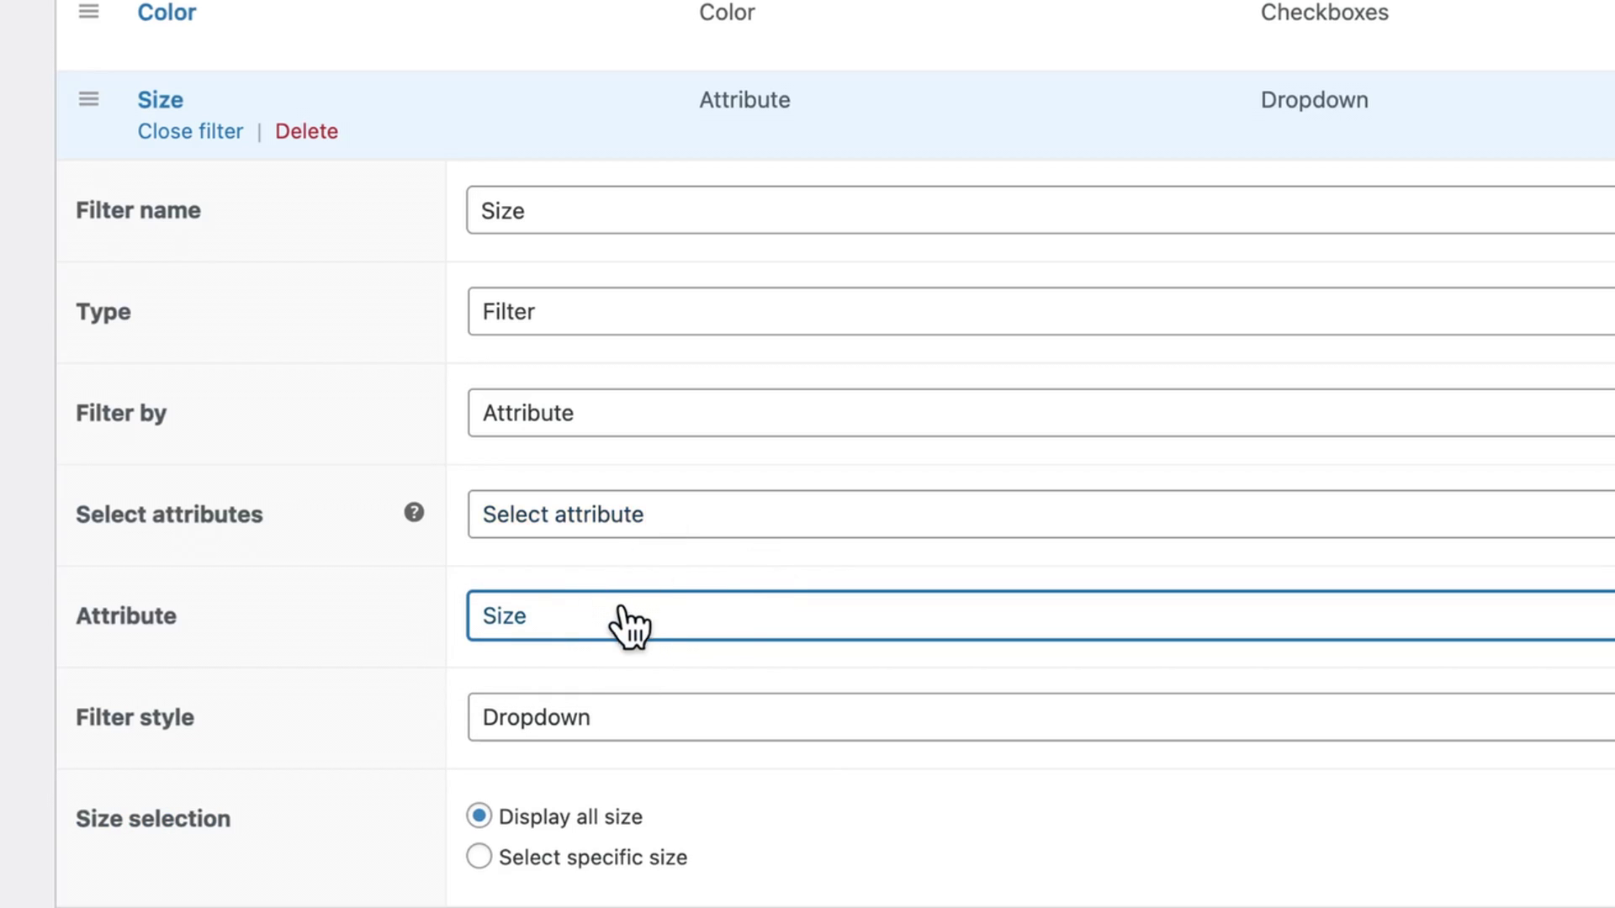
Step: Set the Size filter style to Checkboxes and save the group
{"action": "scroll", "coordinate": [646, 637], "scroll_direction": "down", "scroll_amount": 2}
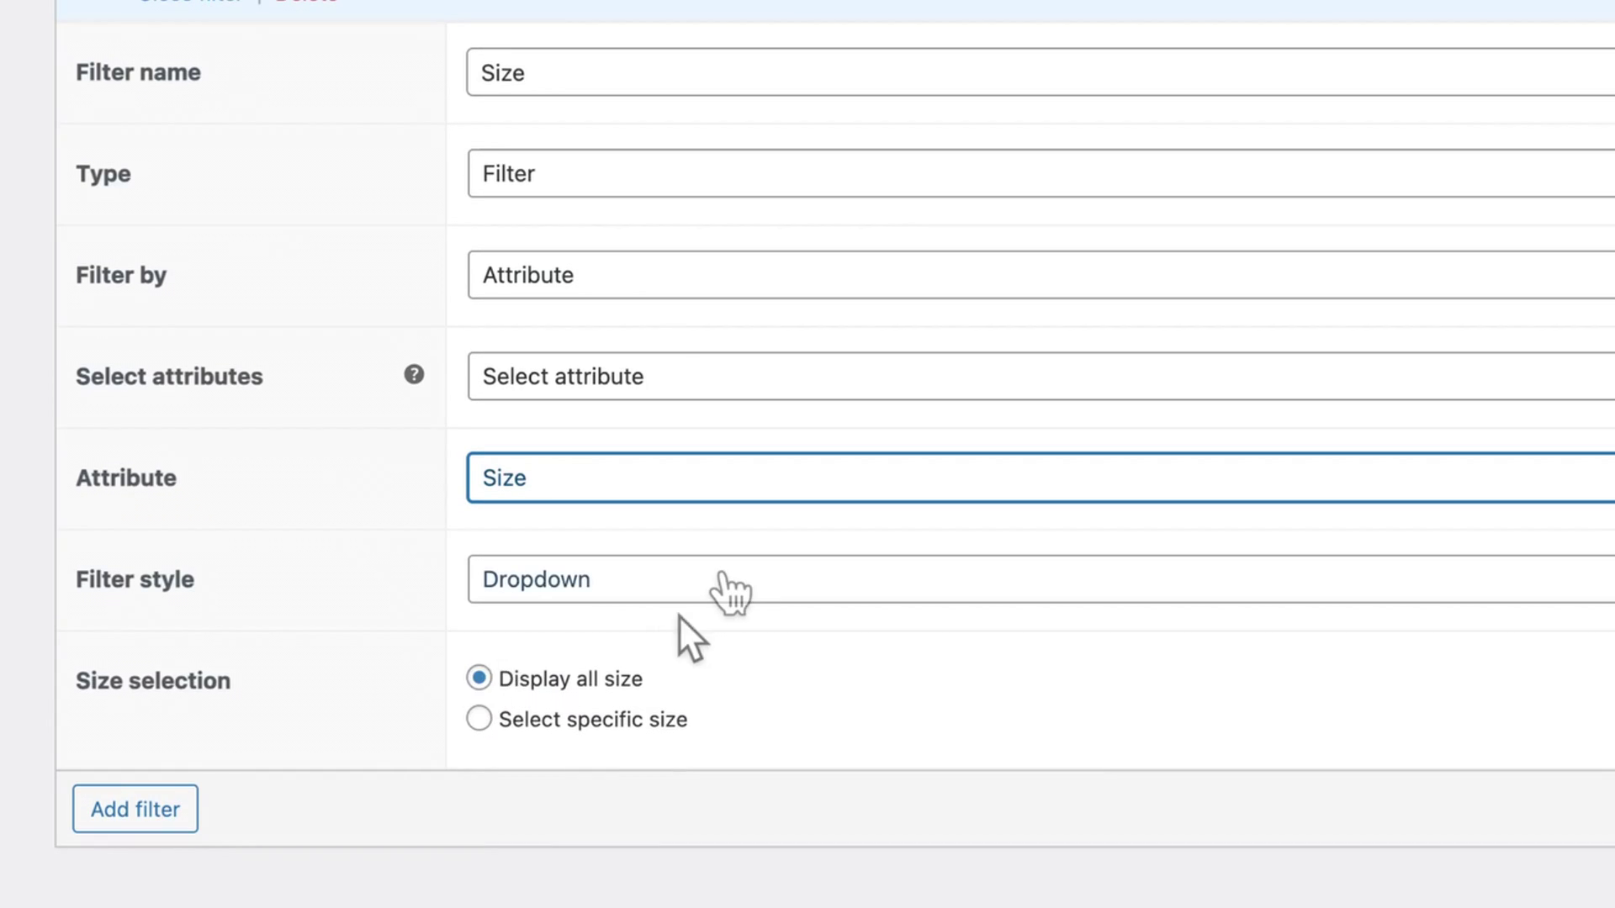
{"action": "left_click", "coordinate": [721, 579]}
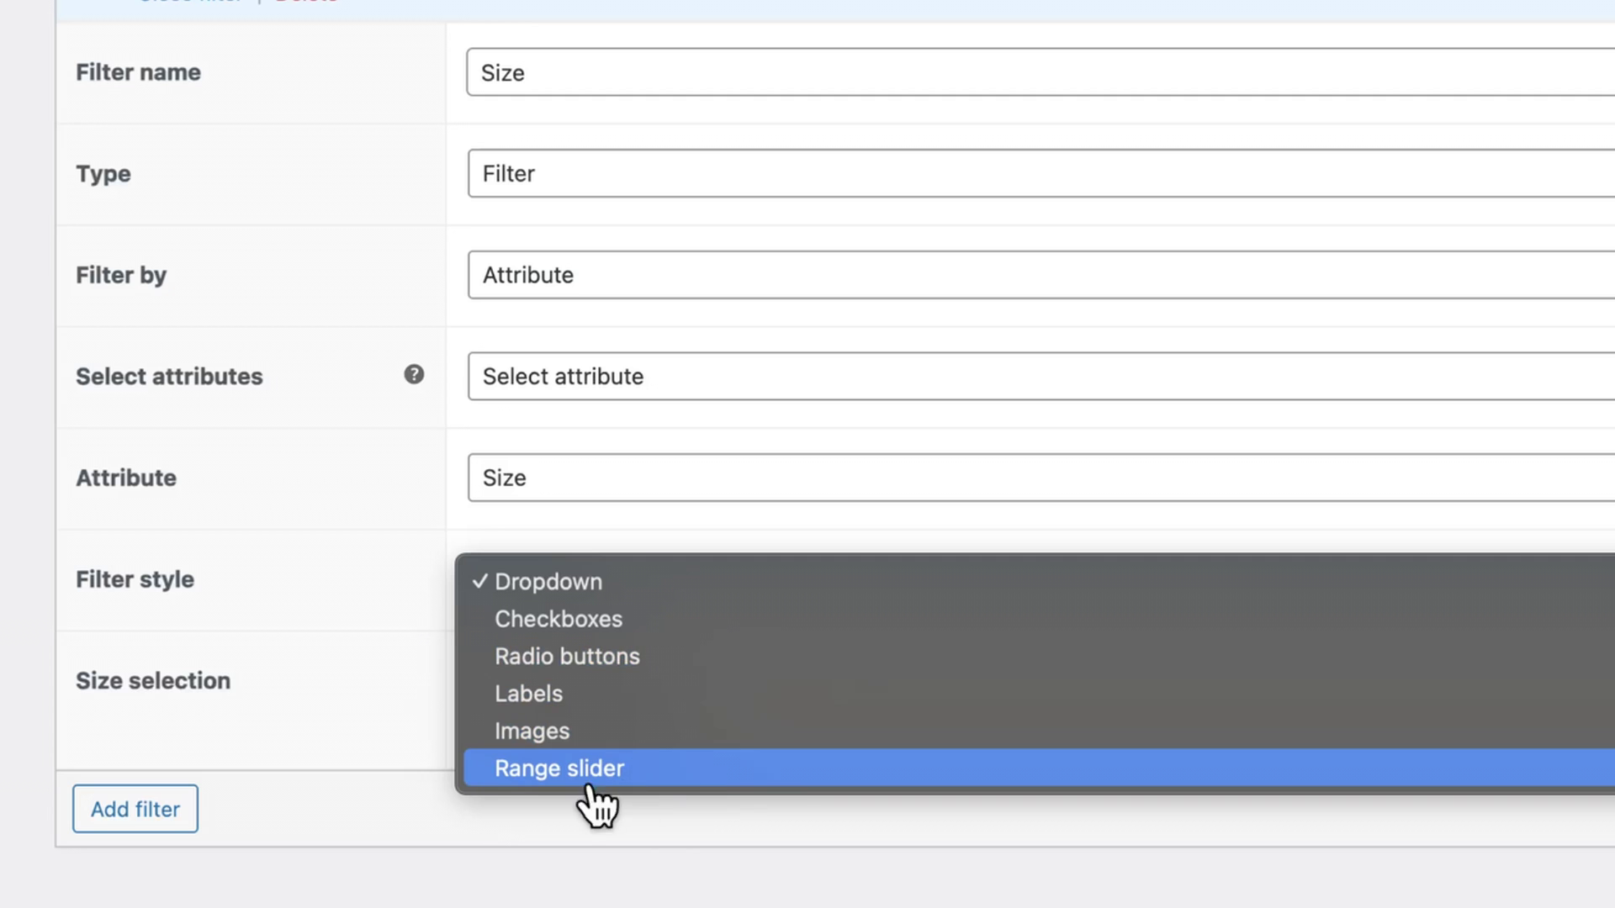
{"action": "left_click", "coordinate": [618, 633]}
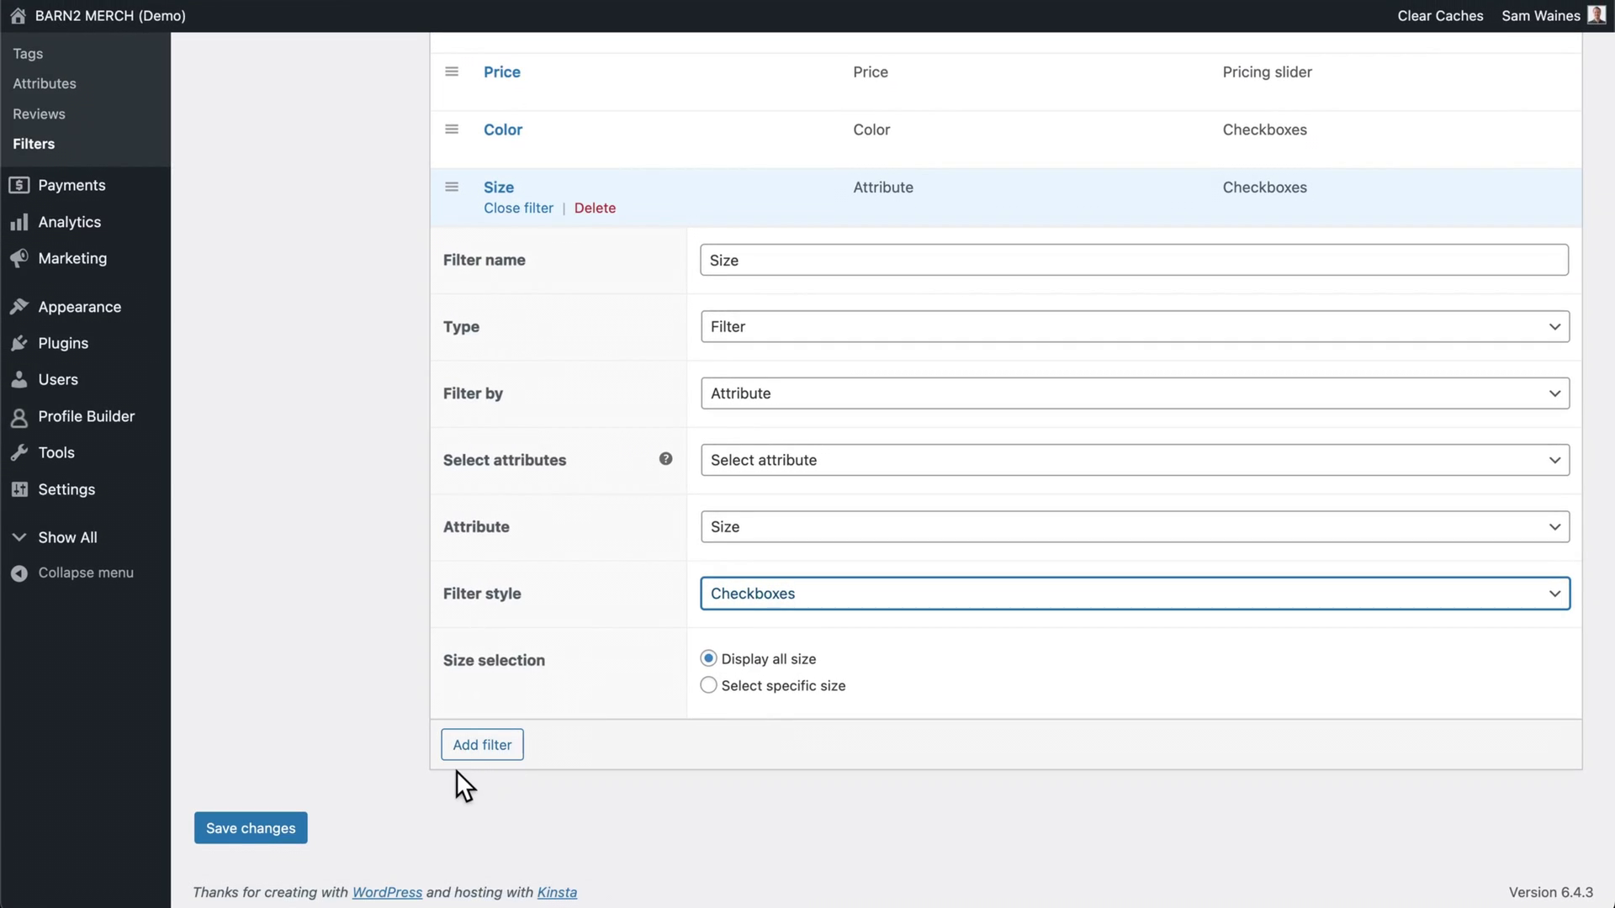
{"action": "left_click", "coordinate": [247, 832]}
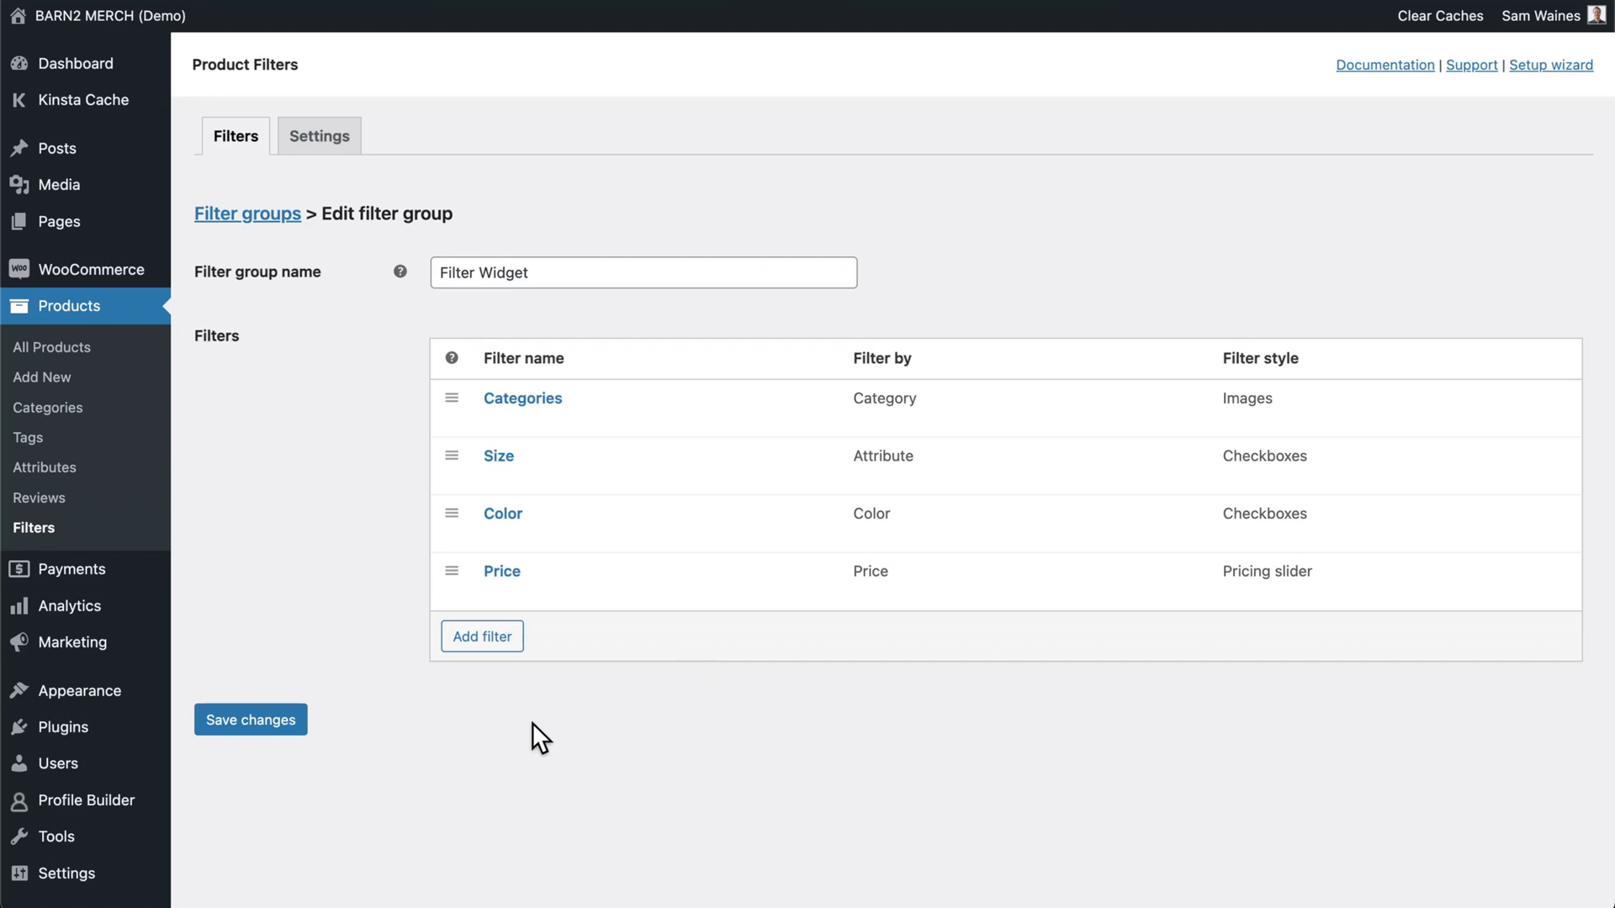
Step: Add a Rating filter that filters by rating, then save the Filter Widget group
{"action": "left_click", "coordinate": [501, 642]}
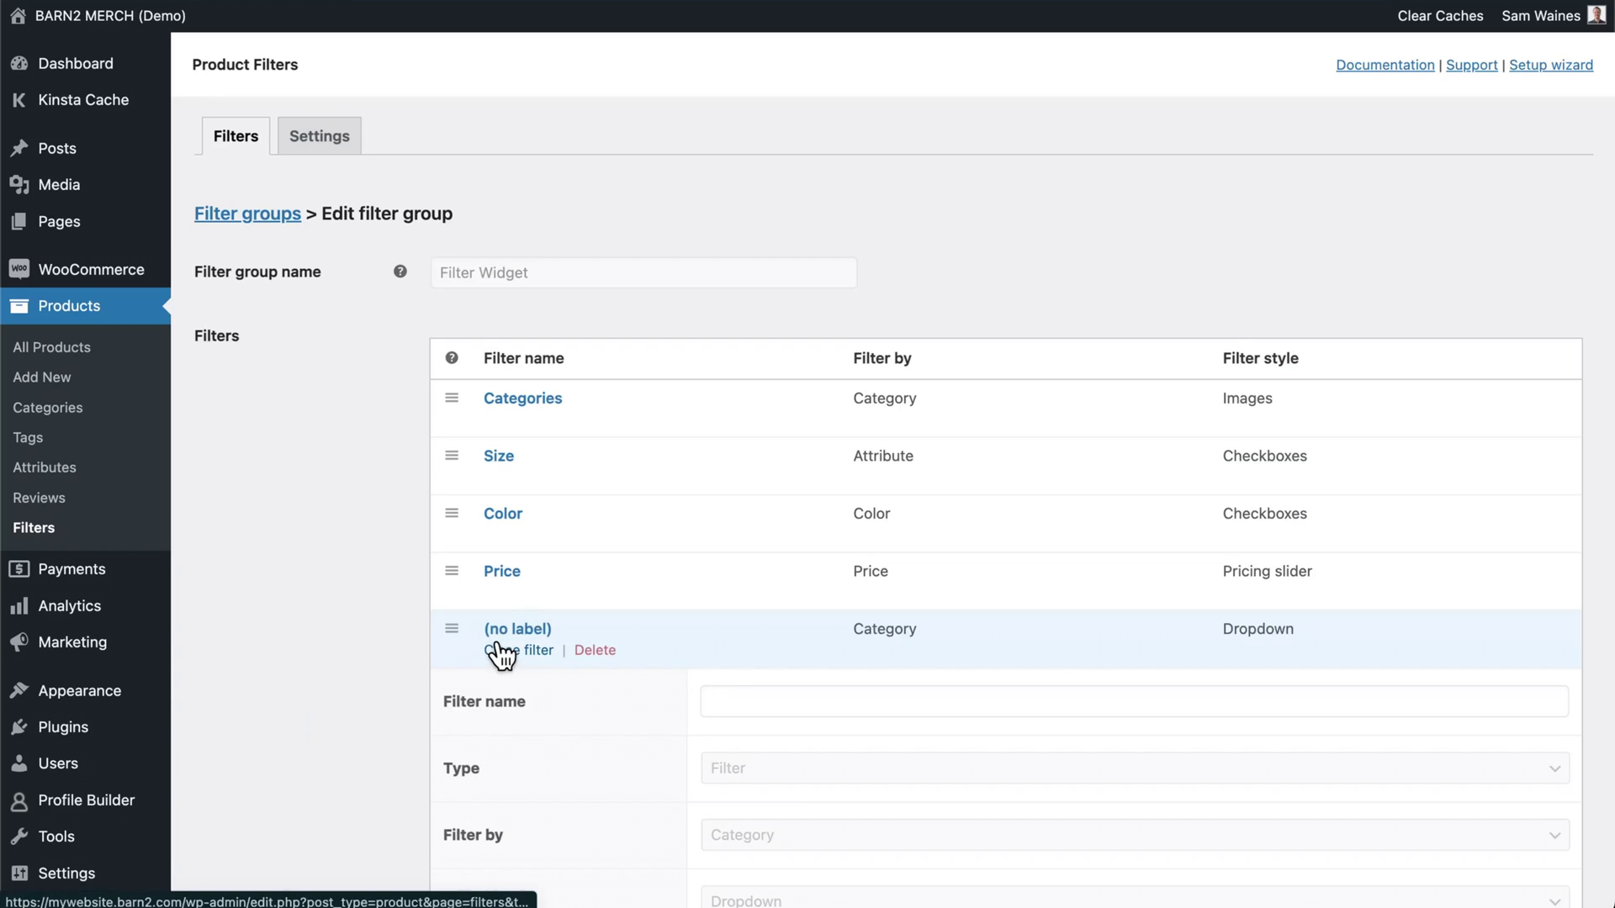
{"action": "left_click", "coordinate": [748, 699]}
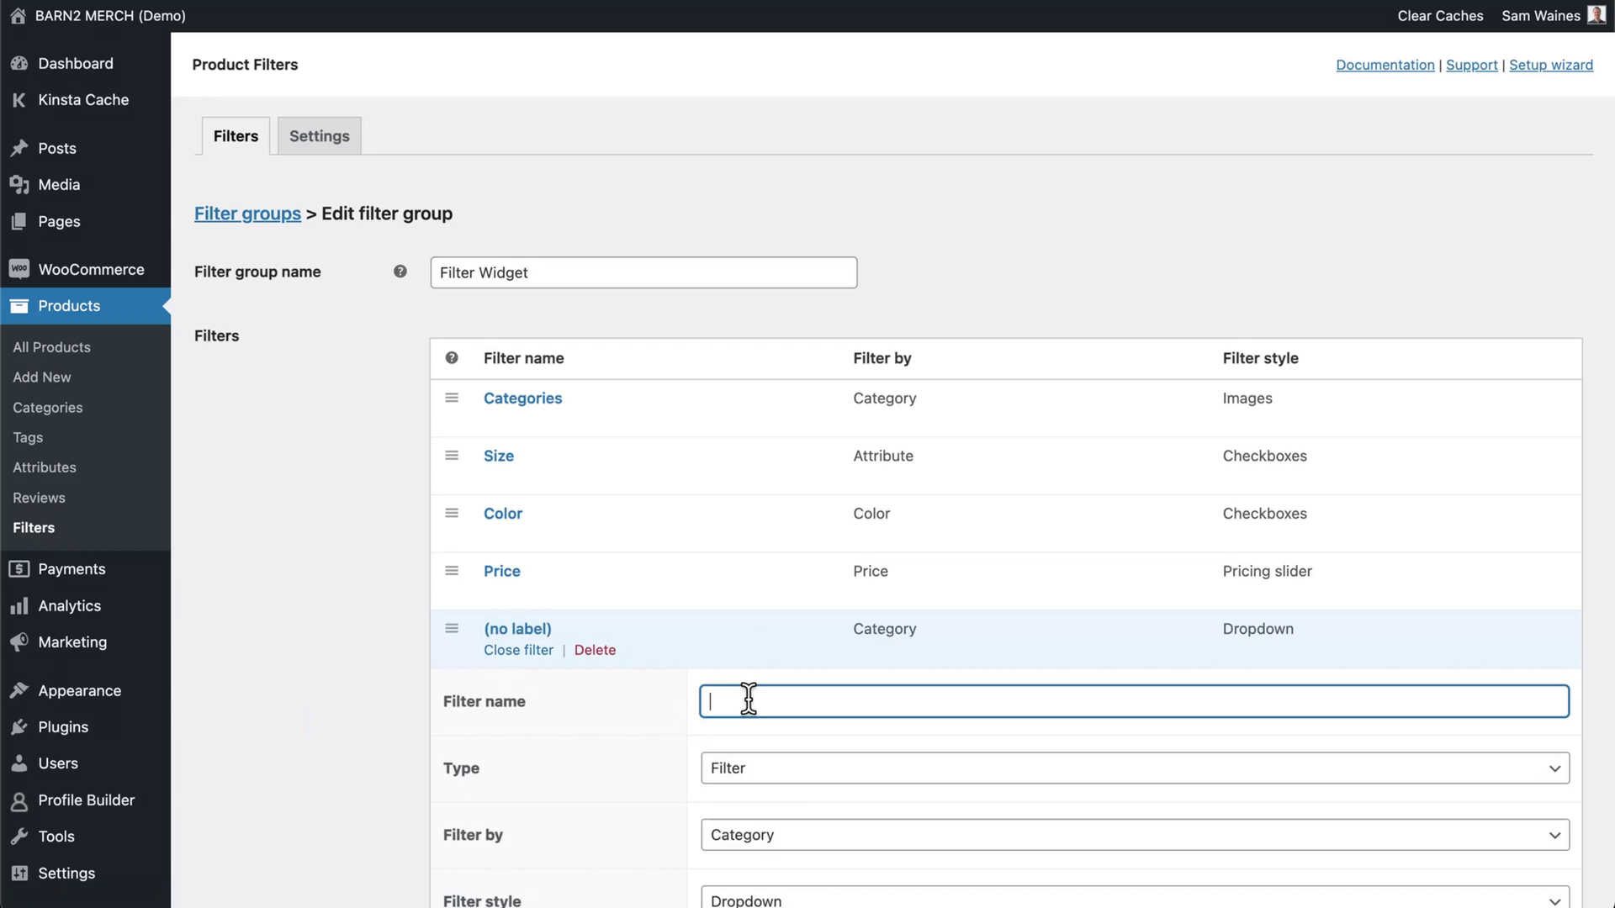
{"action": "type", "text": "Rating"}
{"action": "scroll", "coordinate": [992, 577], "scroll_direction": "down", "scroll_amount": 5}
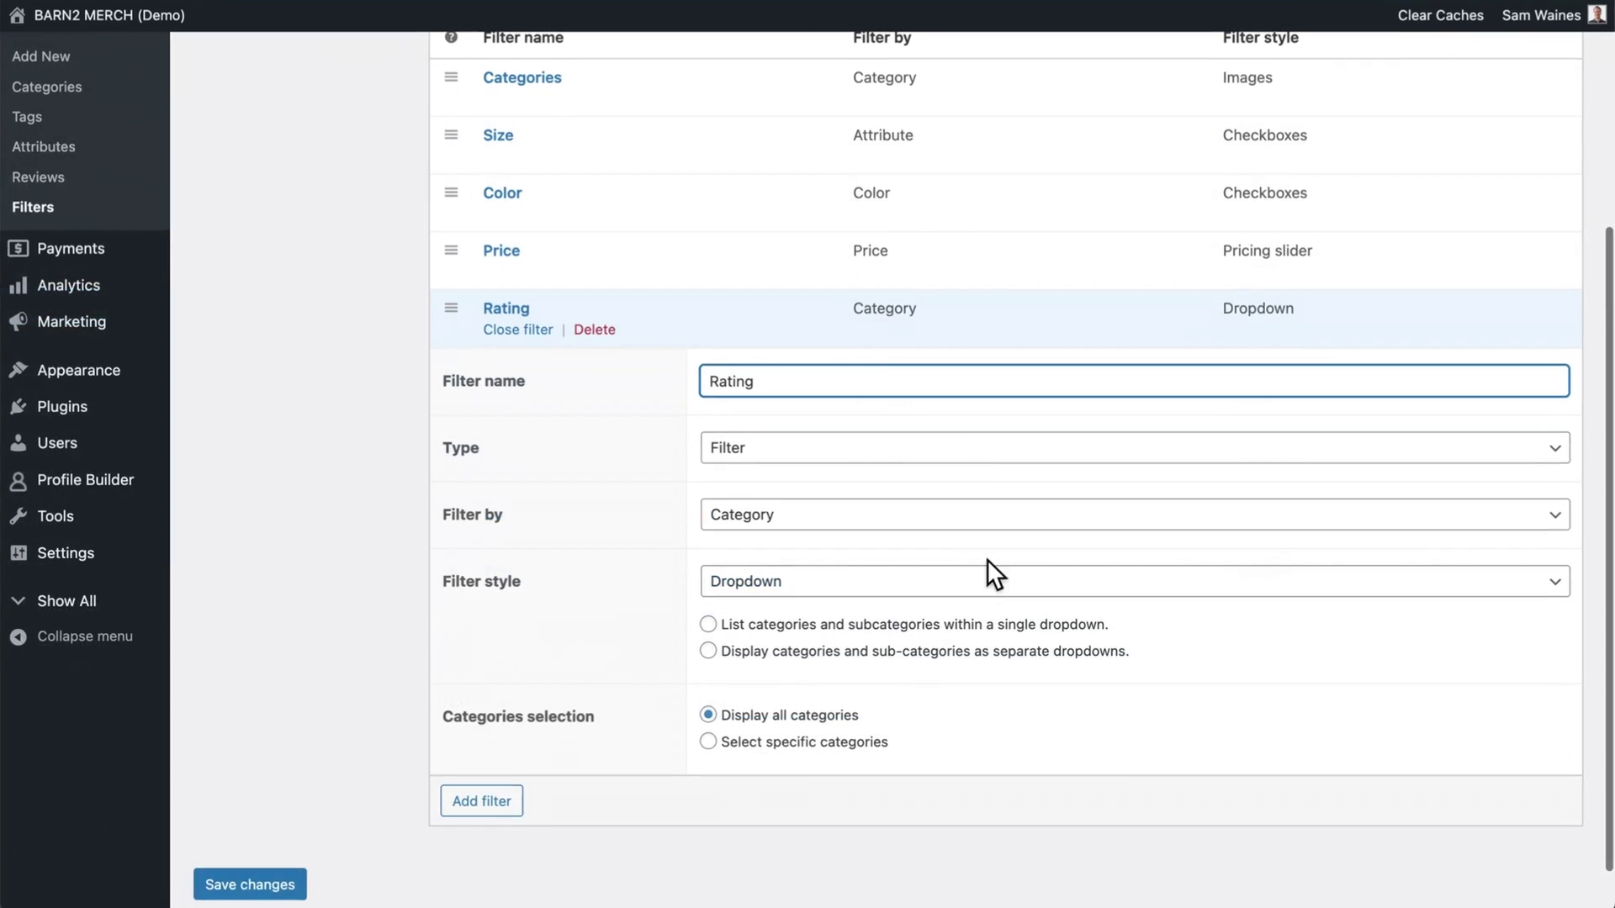
{"action": "left_click", "coordinate": [820, 515]}
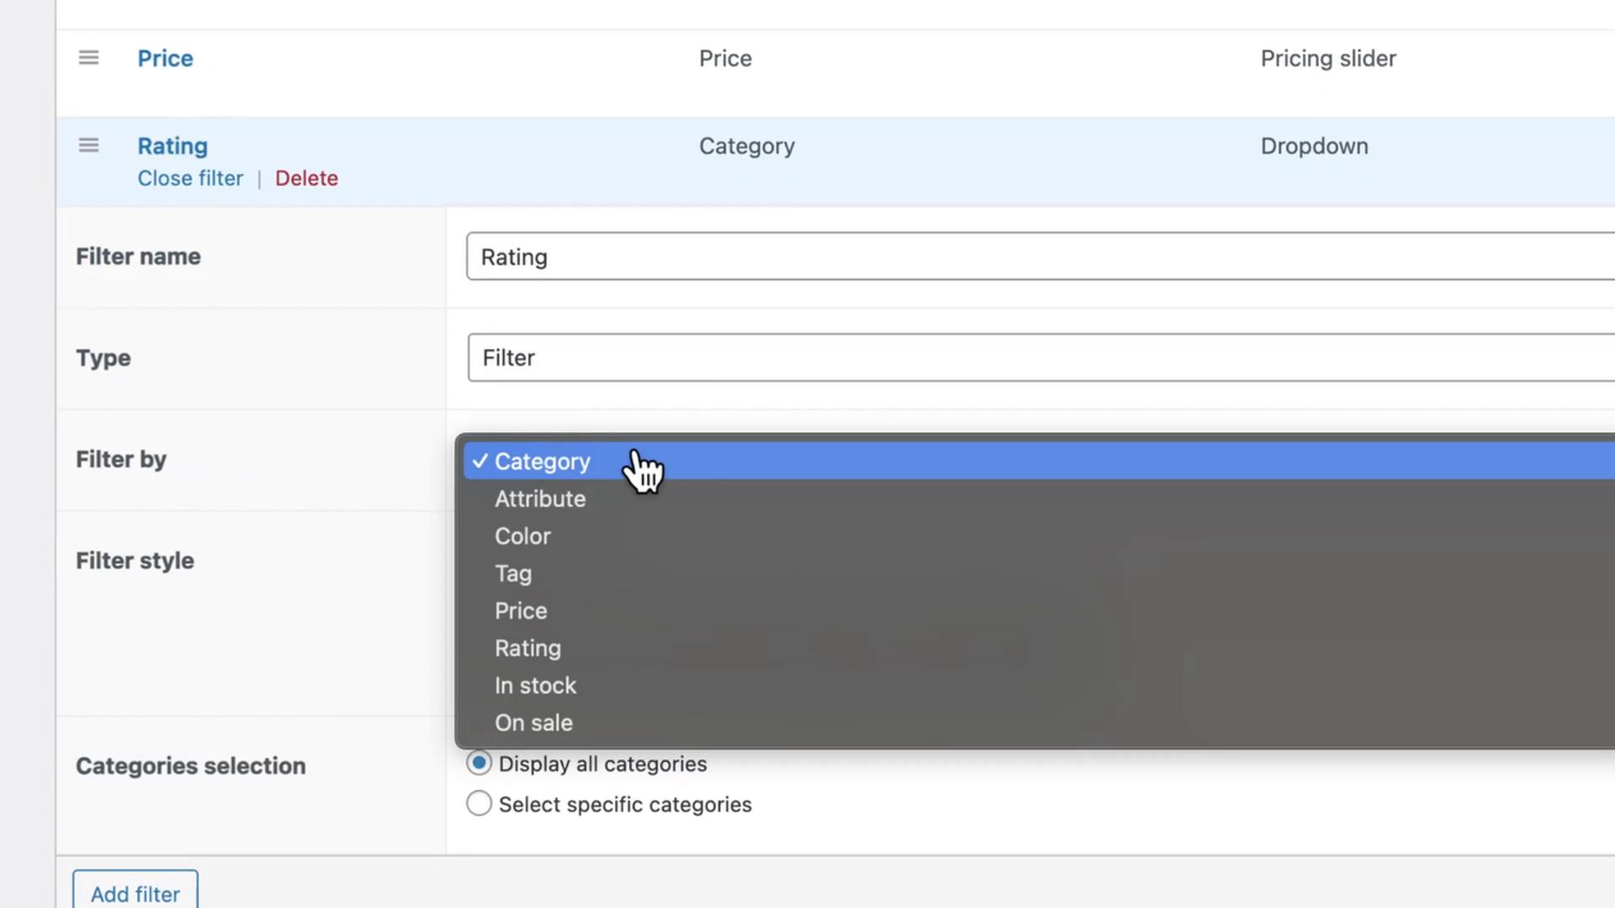
{"action": "left_click", "coordinate": [596, 650]}
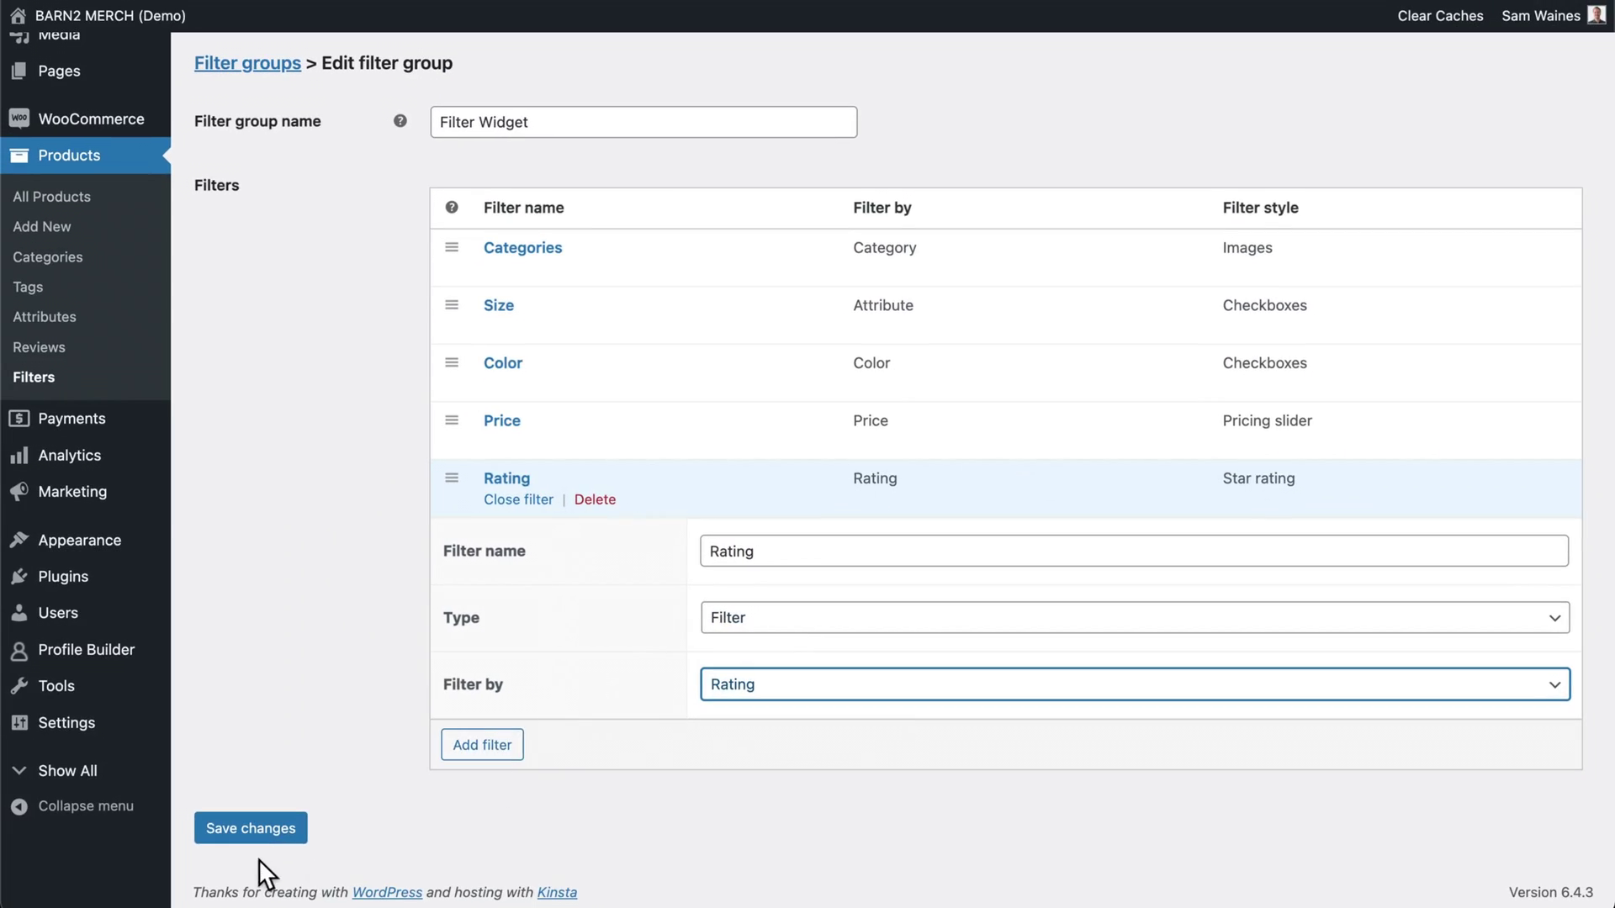
{"action": "left_click", "coordinate": [255, 839]}
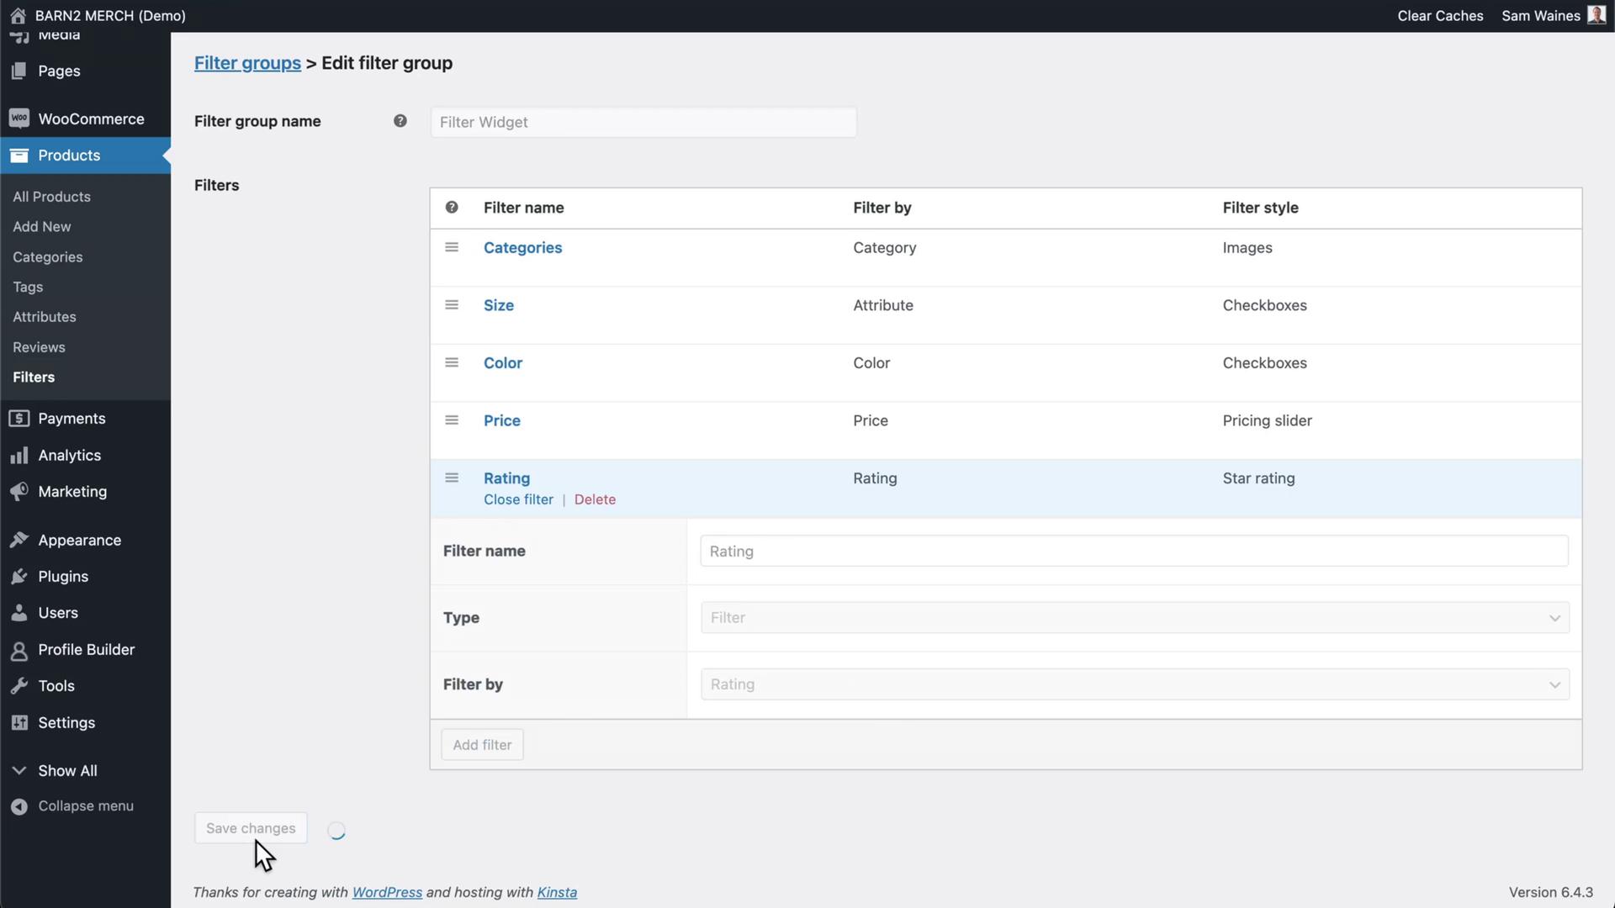
{"action": "scroll", "coordinate": [640, 248], "scroll_direction": "up", "scroll_amount": 2}
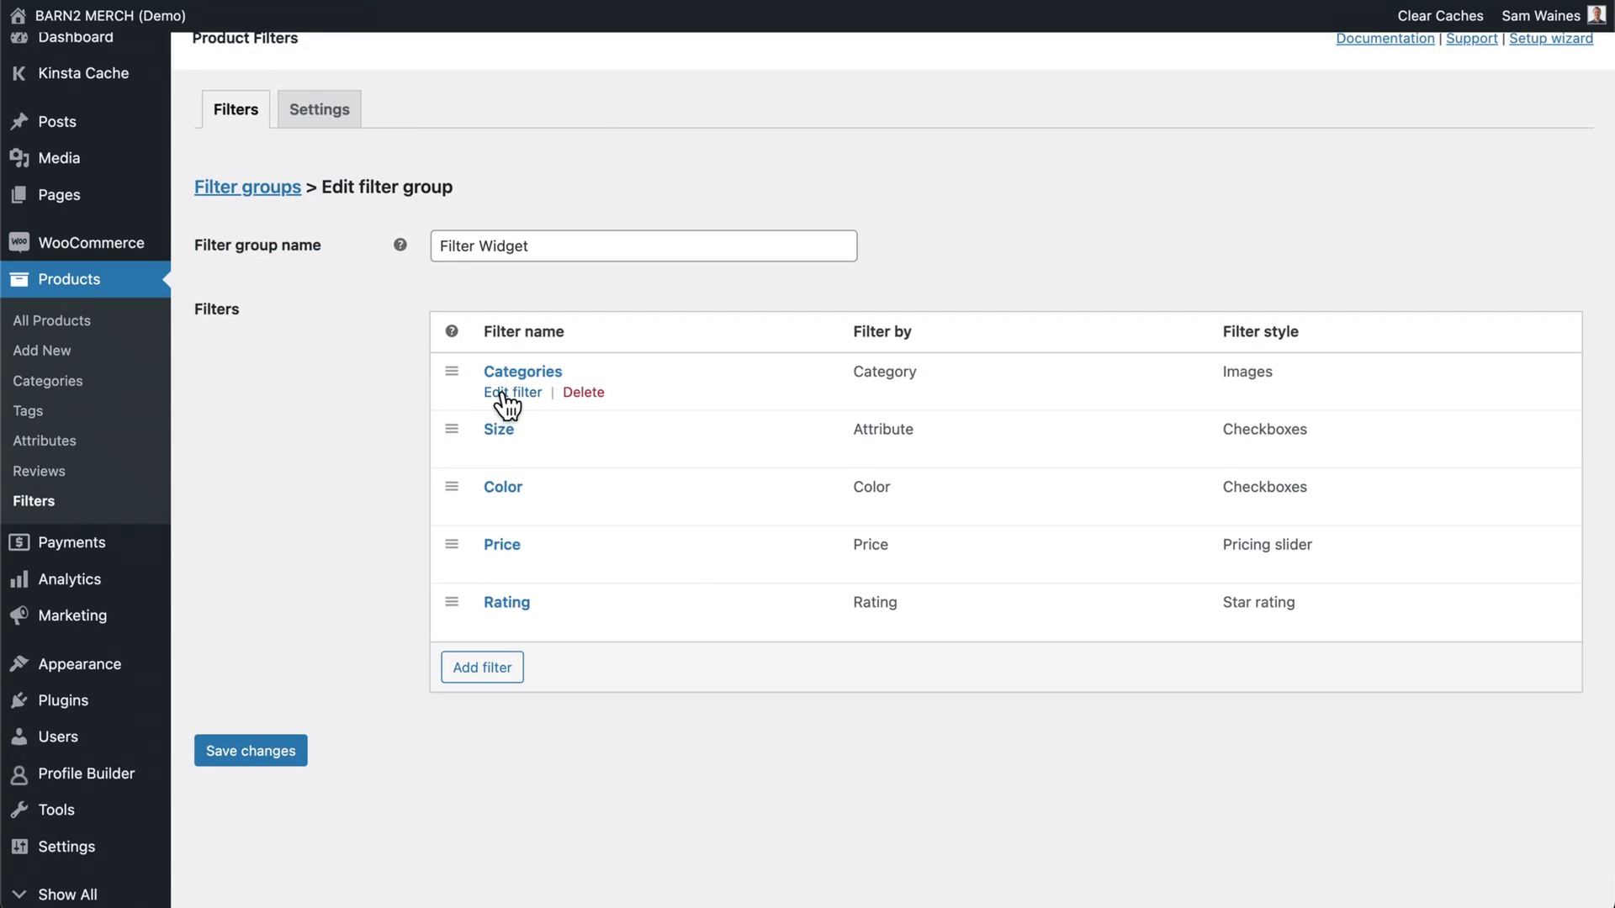
Step: Review the Categories filter and keep its style as Images
{"action": "left_click", "coordinate": [504, 392]}
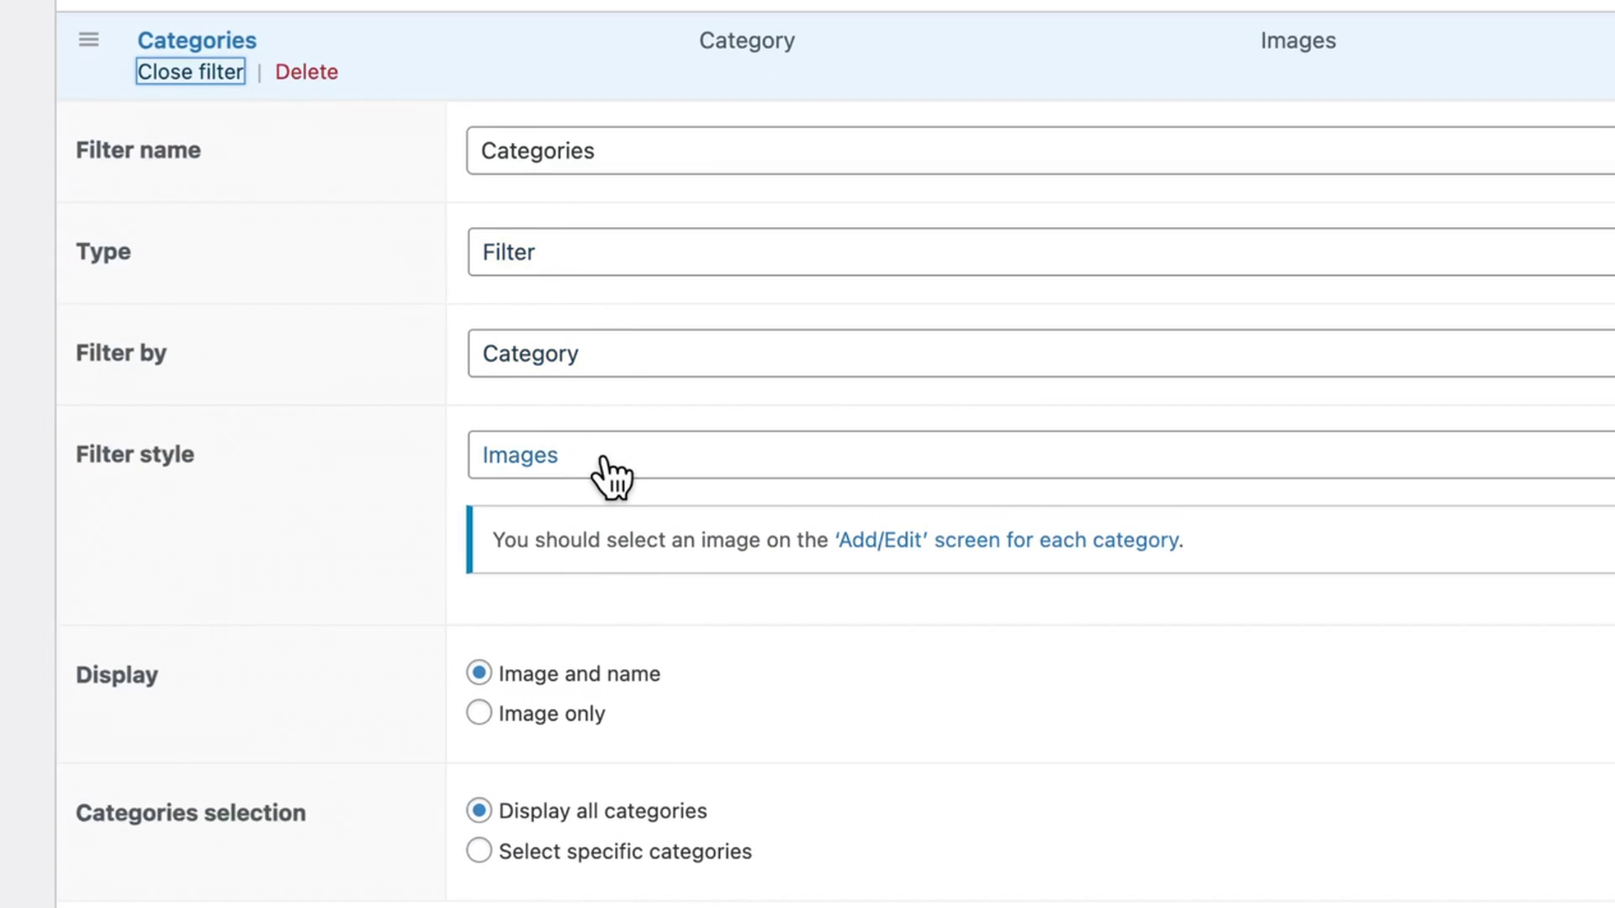
{"action": "left_click", "coordinate": [744, 468]}
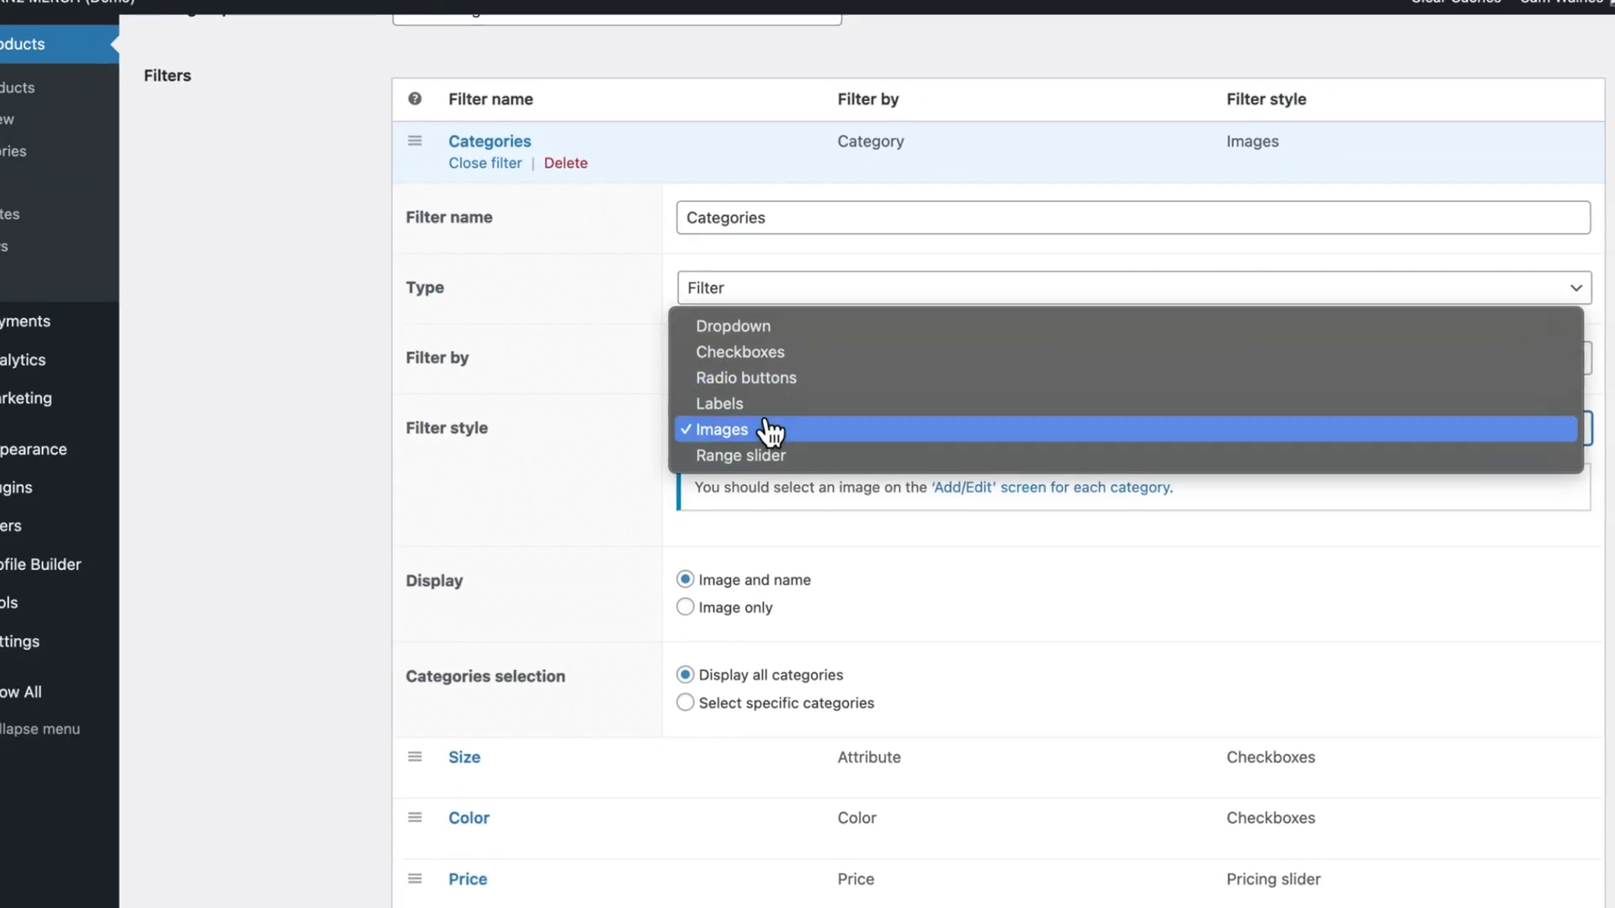
{"action": "left_click", "coordinate": [770, 430]}
{"action": "scroll", "coordinate": [614, 488], "scroll_direction": "down", "scroll_amount": 4}
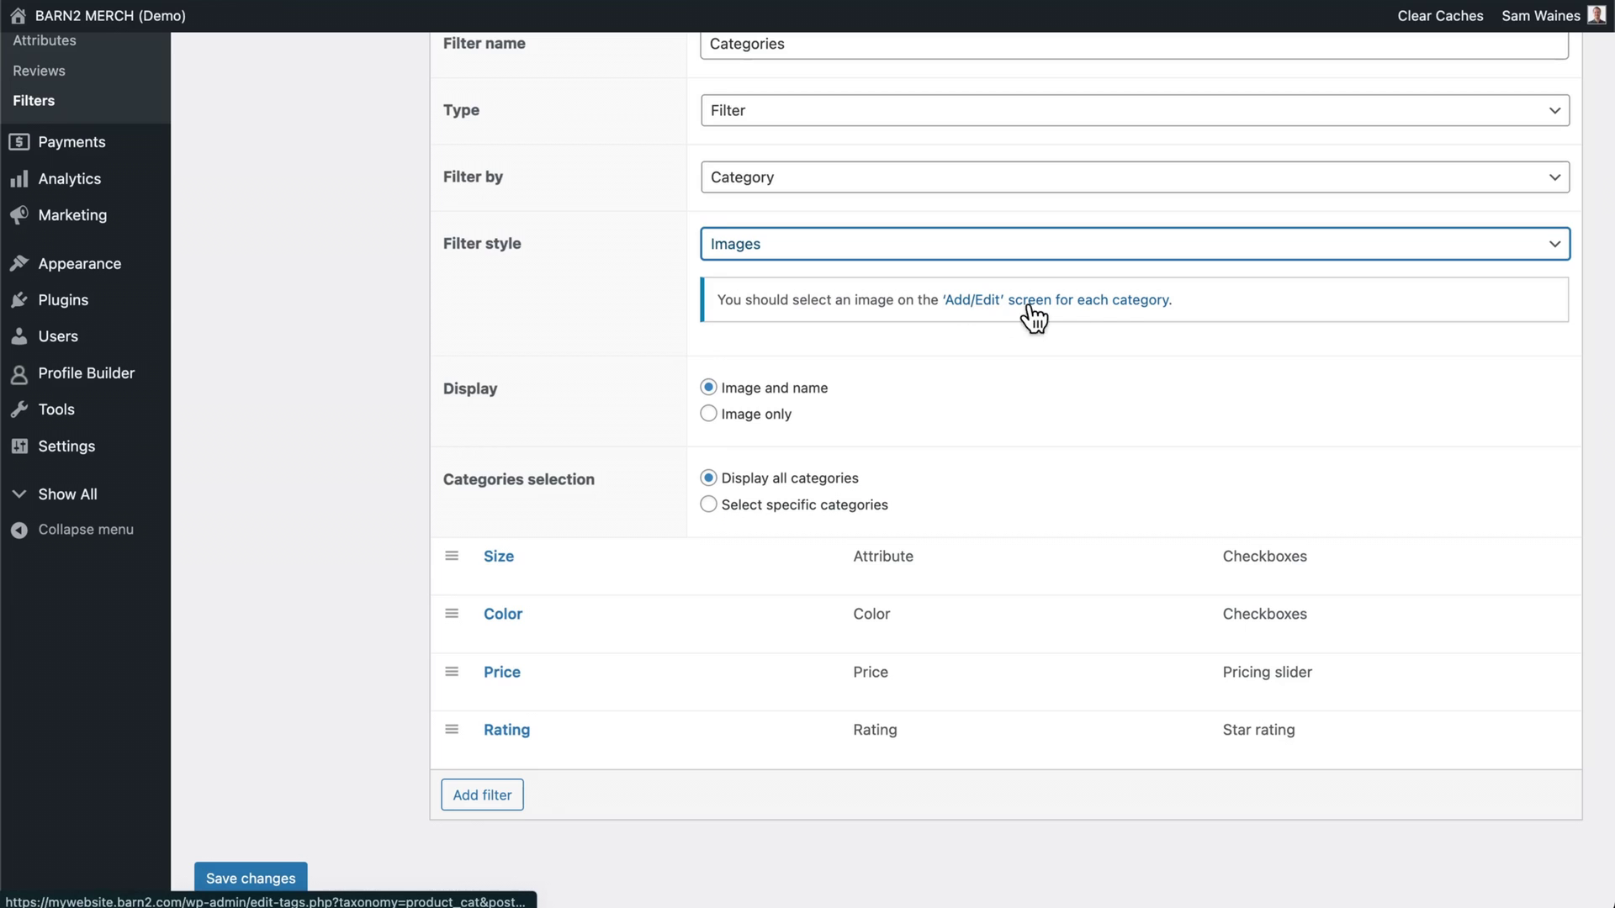
Step: Keep all categories displayed, then open the Price filter's settings
{"action": "scroll", "coordinate": [1067, 337], "scroll_direction": "down", "scroll_amount": 1}
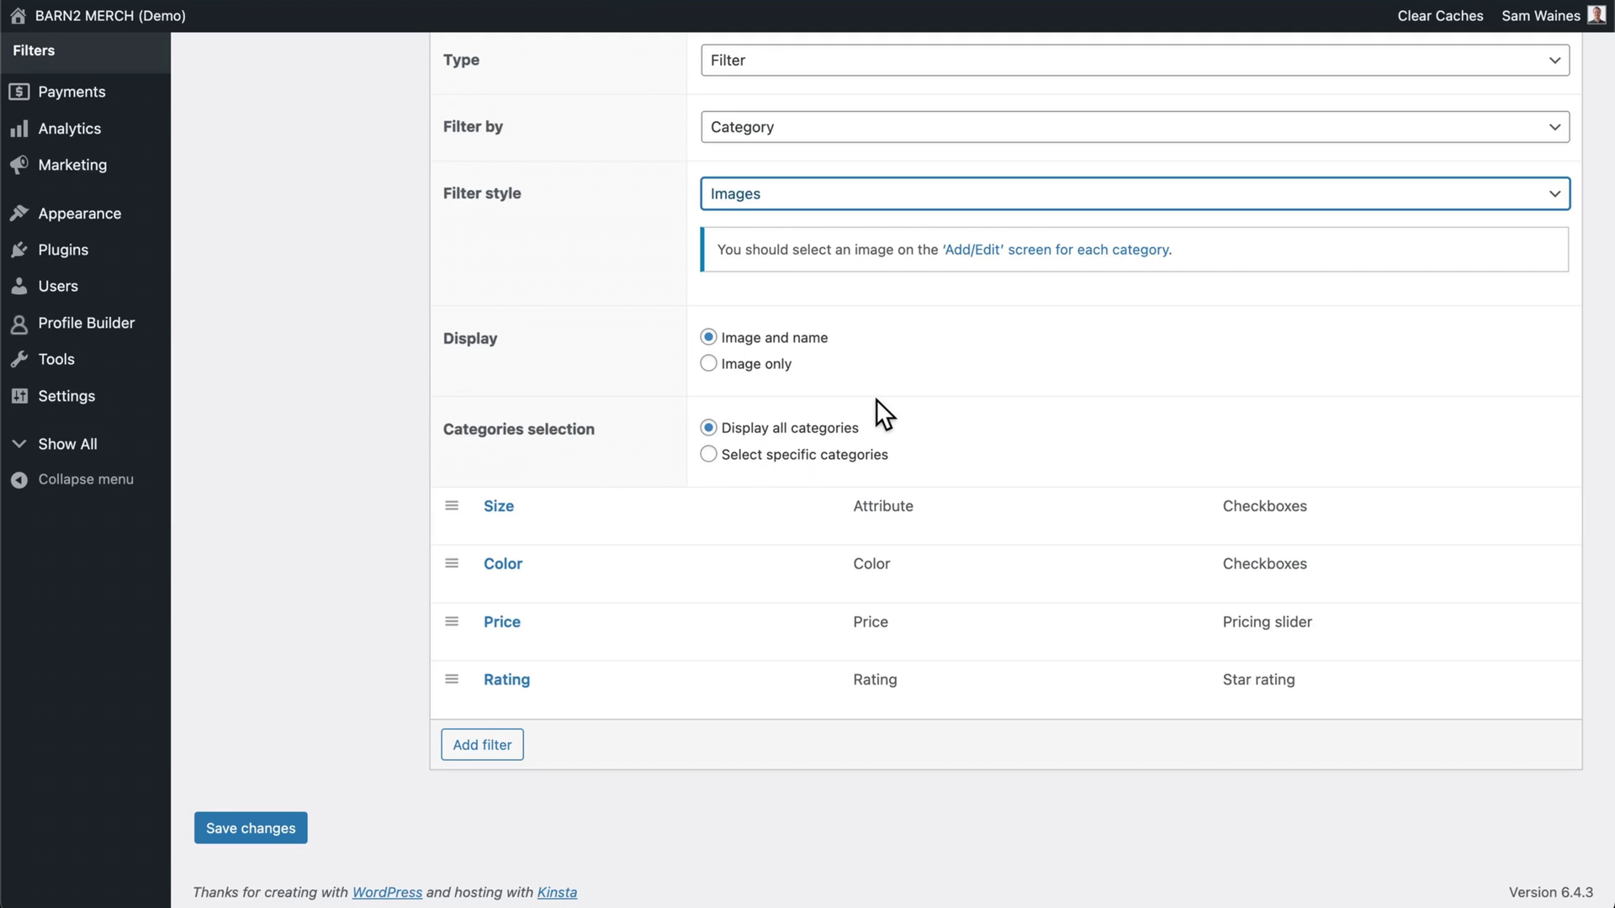
{"action": "left_click", "coordinate": [708, 455]}
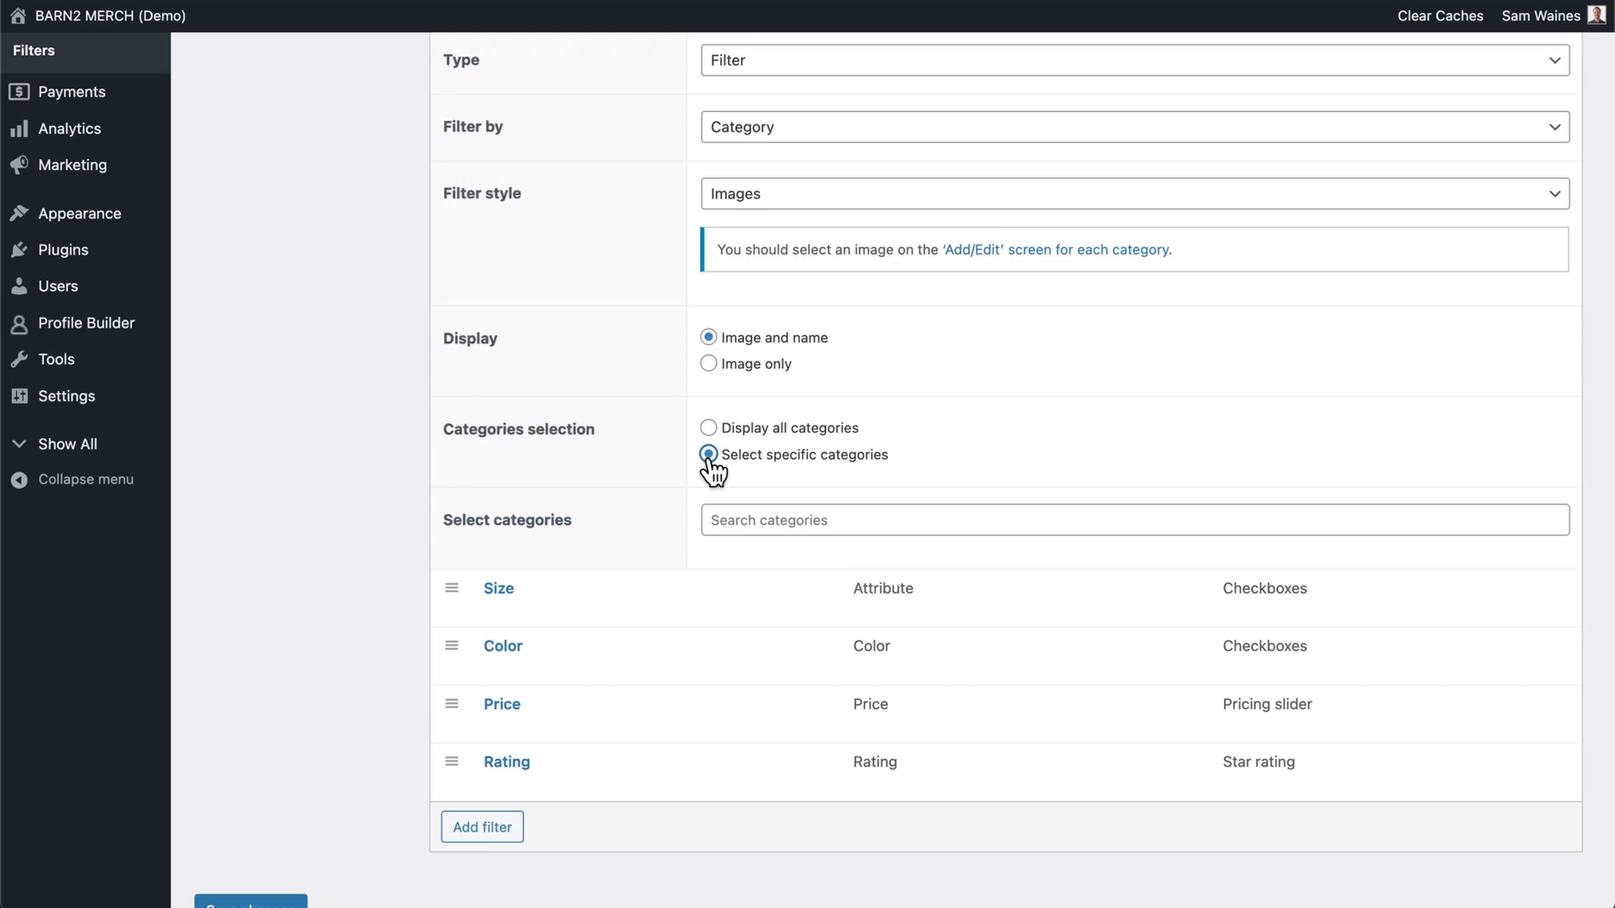
{"action": "key", "text": "Up"}
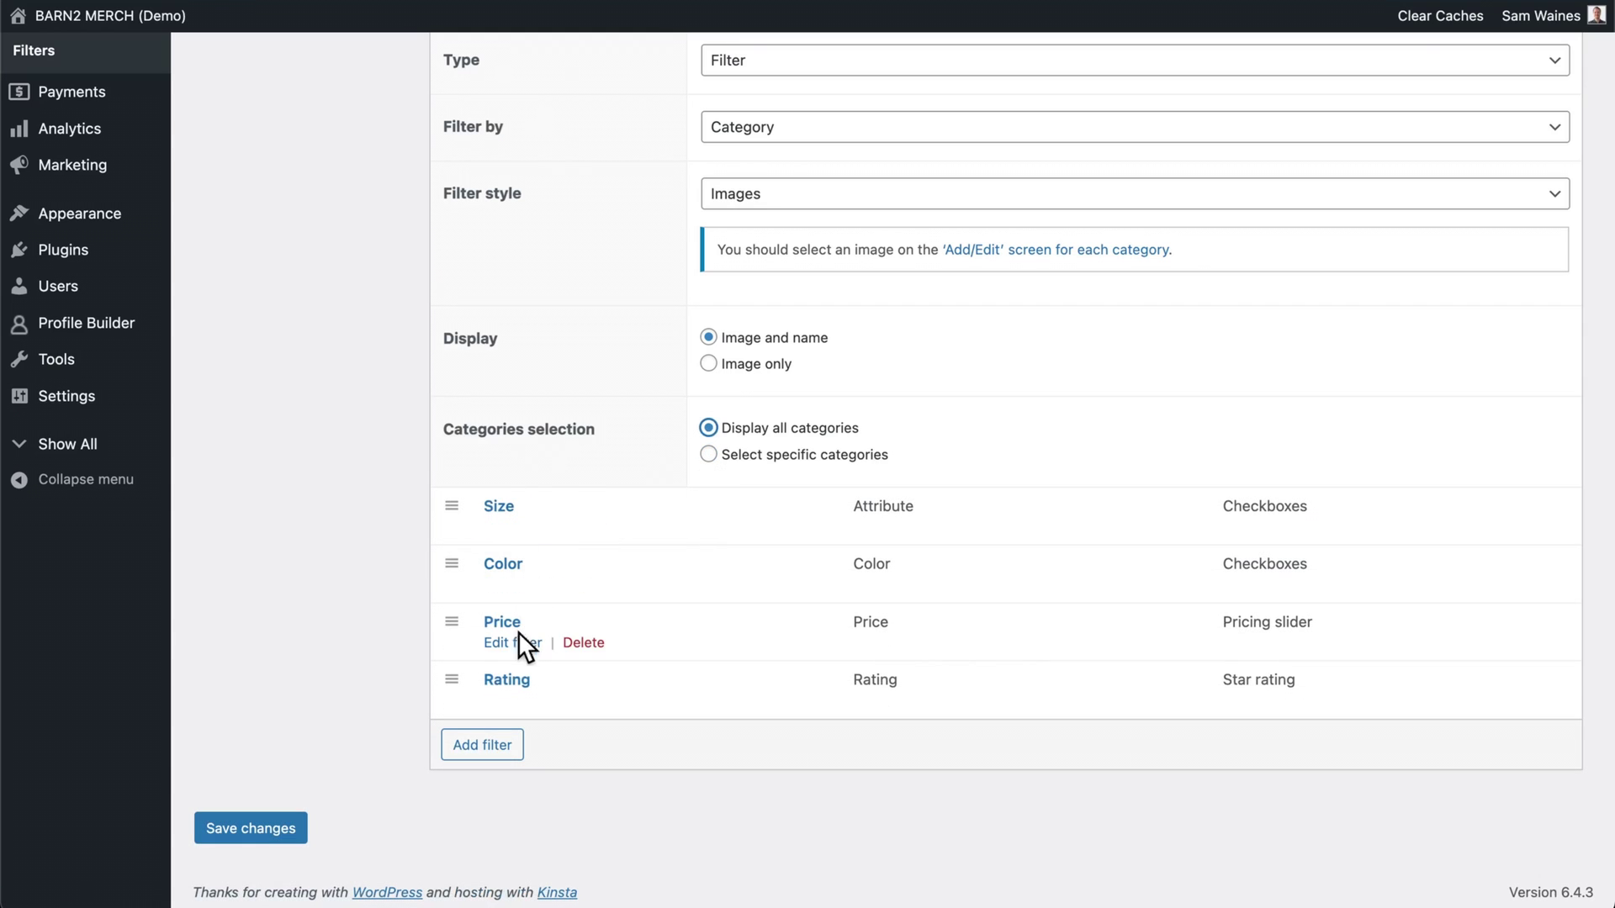
{"action": "left_click", "coordinate": [519, 642]}
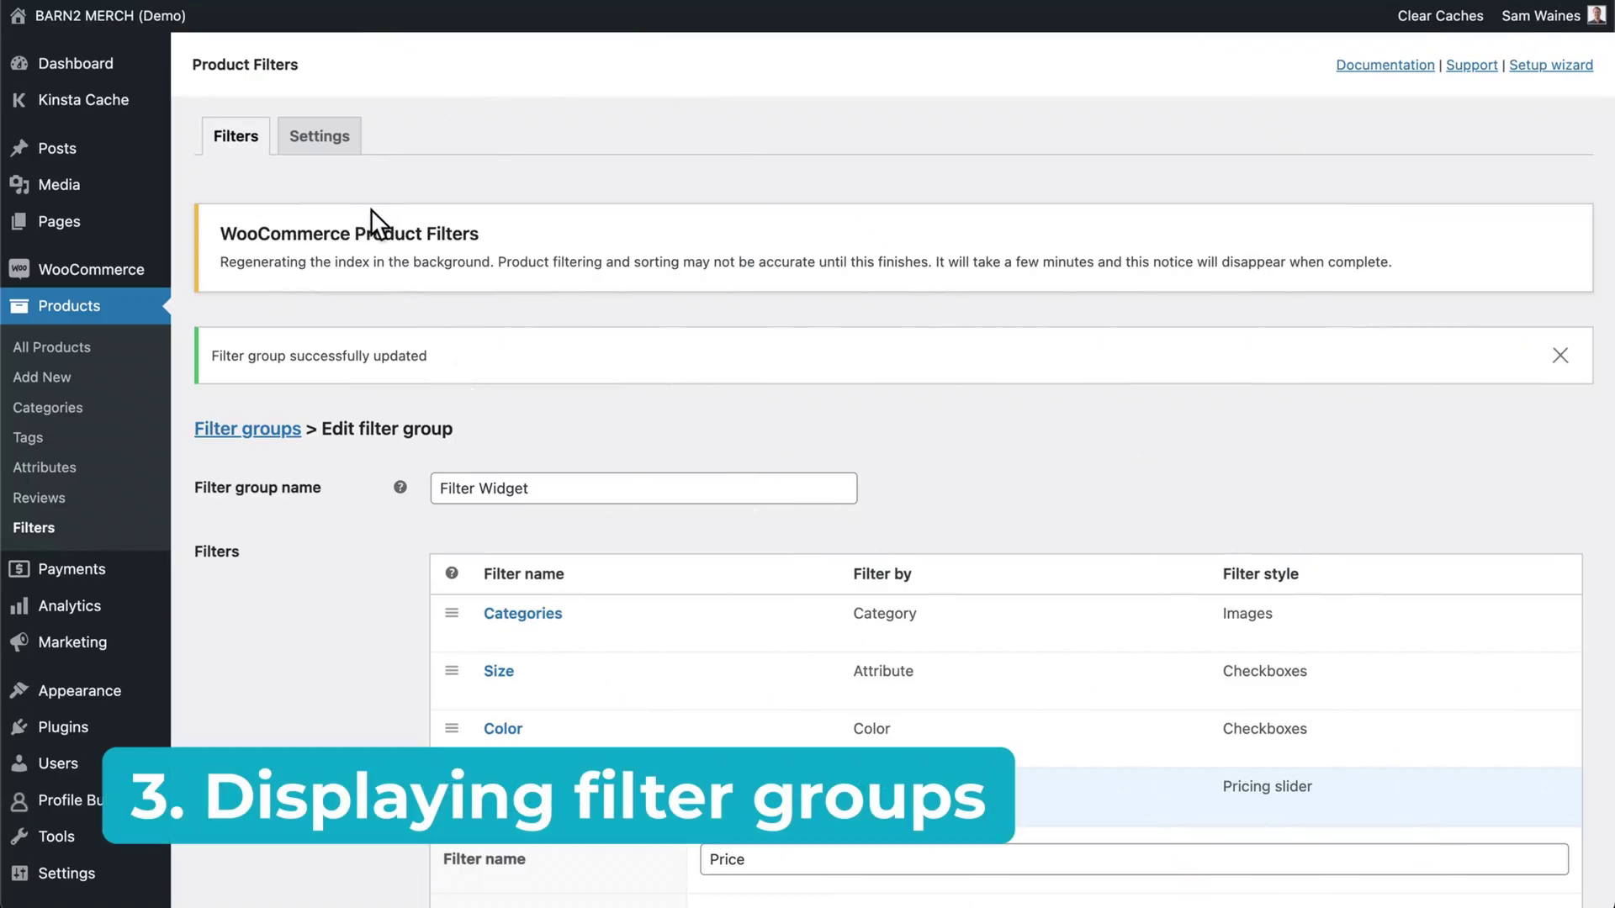
Step: Check which filter group the Settings page places above shop products
{"action": "left_click", "coordinate": [320, 149]}
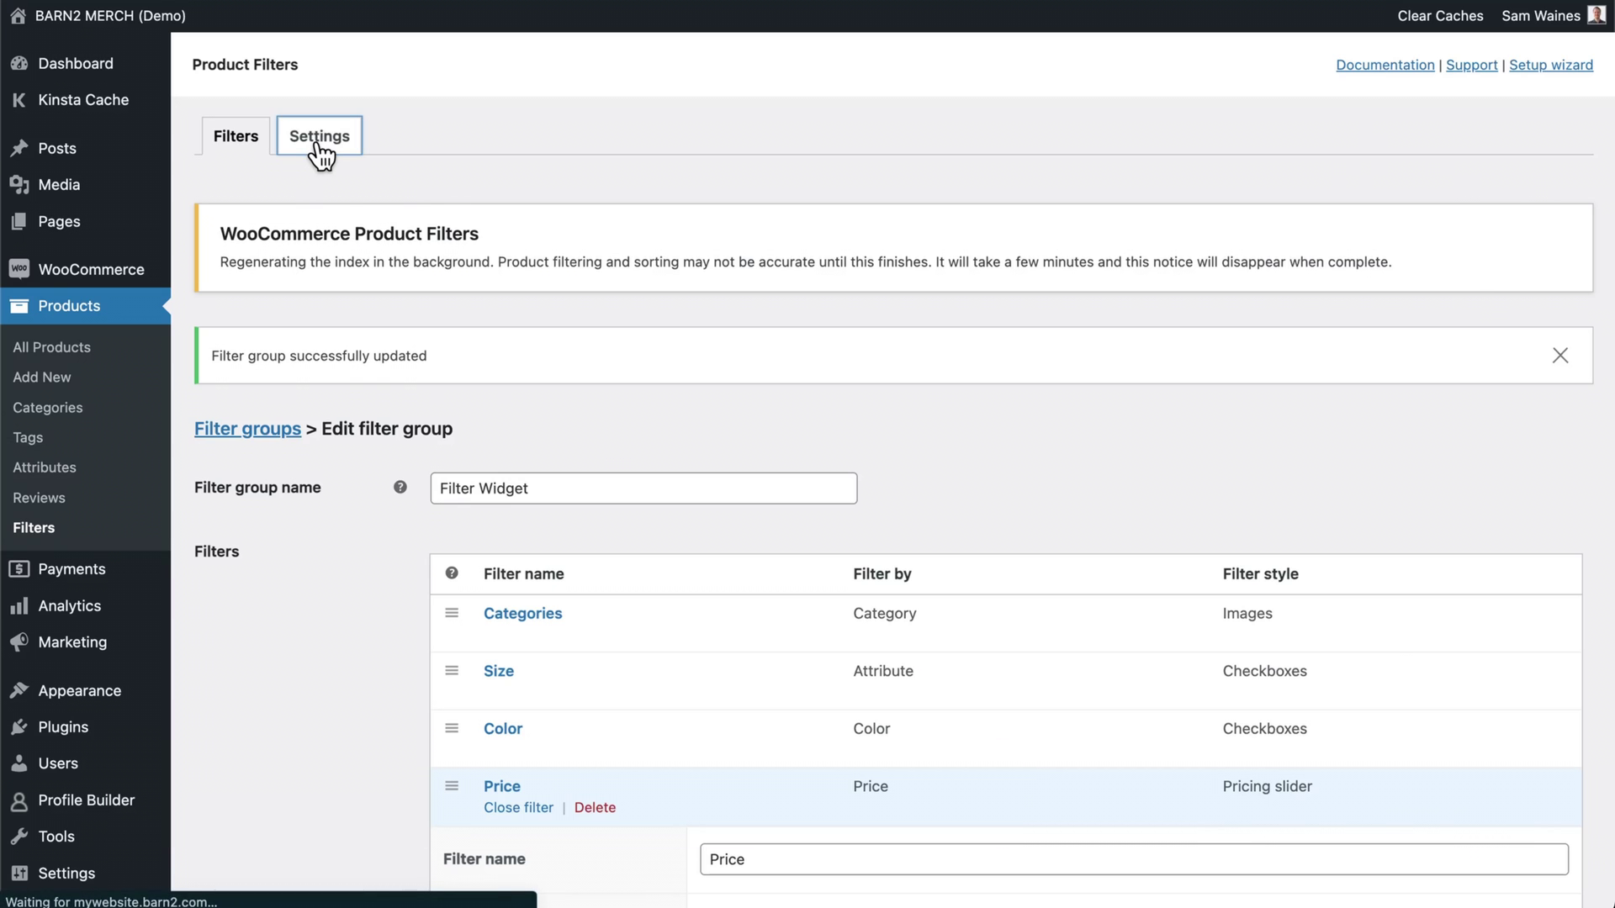
{"action": "scroll", "coordinate": [919, 361], "scroll_direction": "down", "scroll_amount": 3}
{"action": "scroll", "coordinate": [917, 348], "scroll_direction": "down", "scroll_amount": 3}
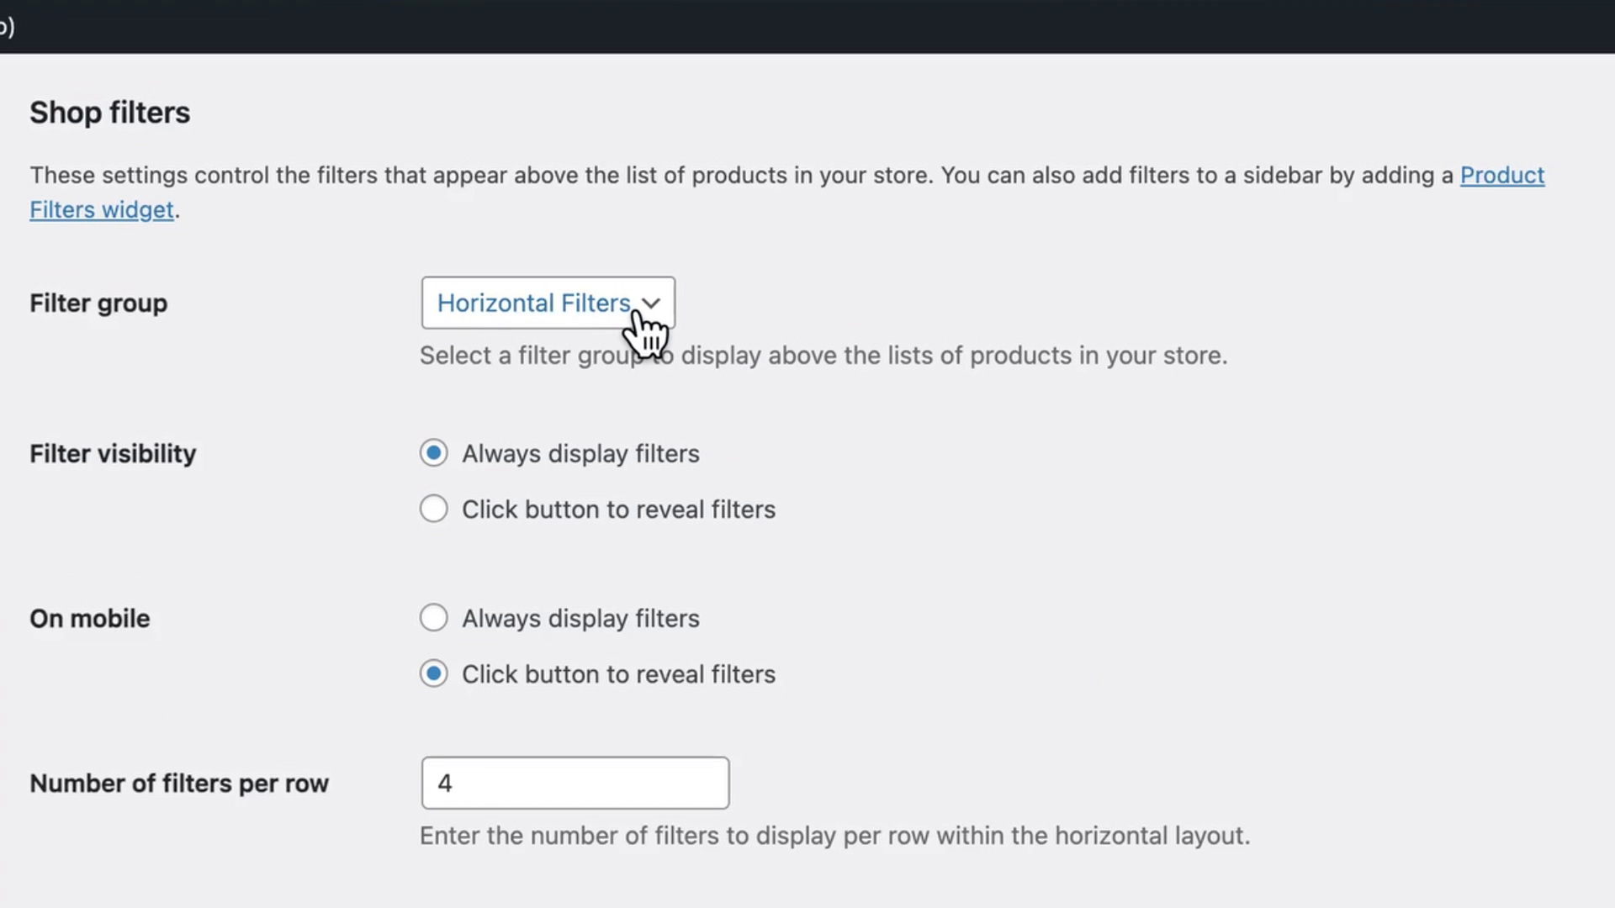
{"action": "left_click", "coordinate": [646, 327]}
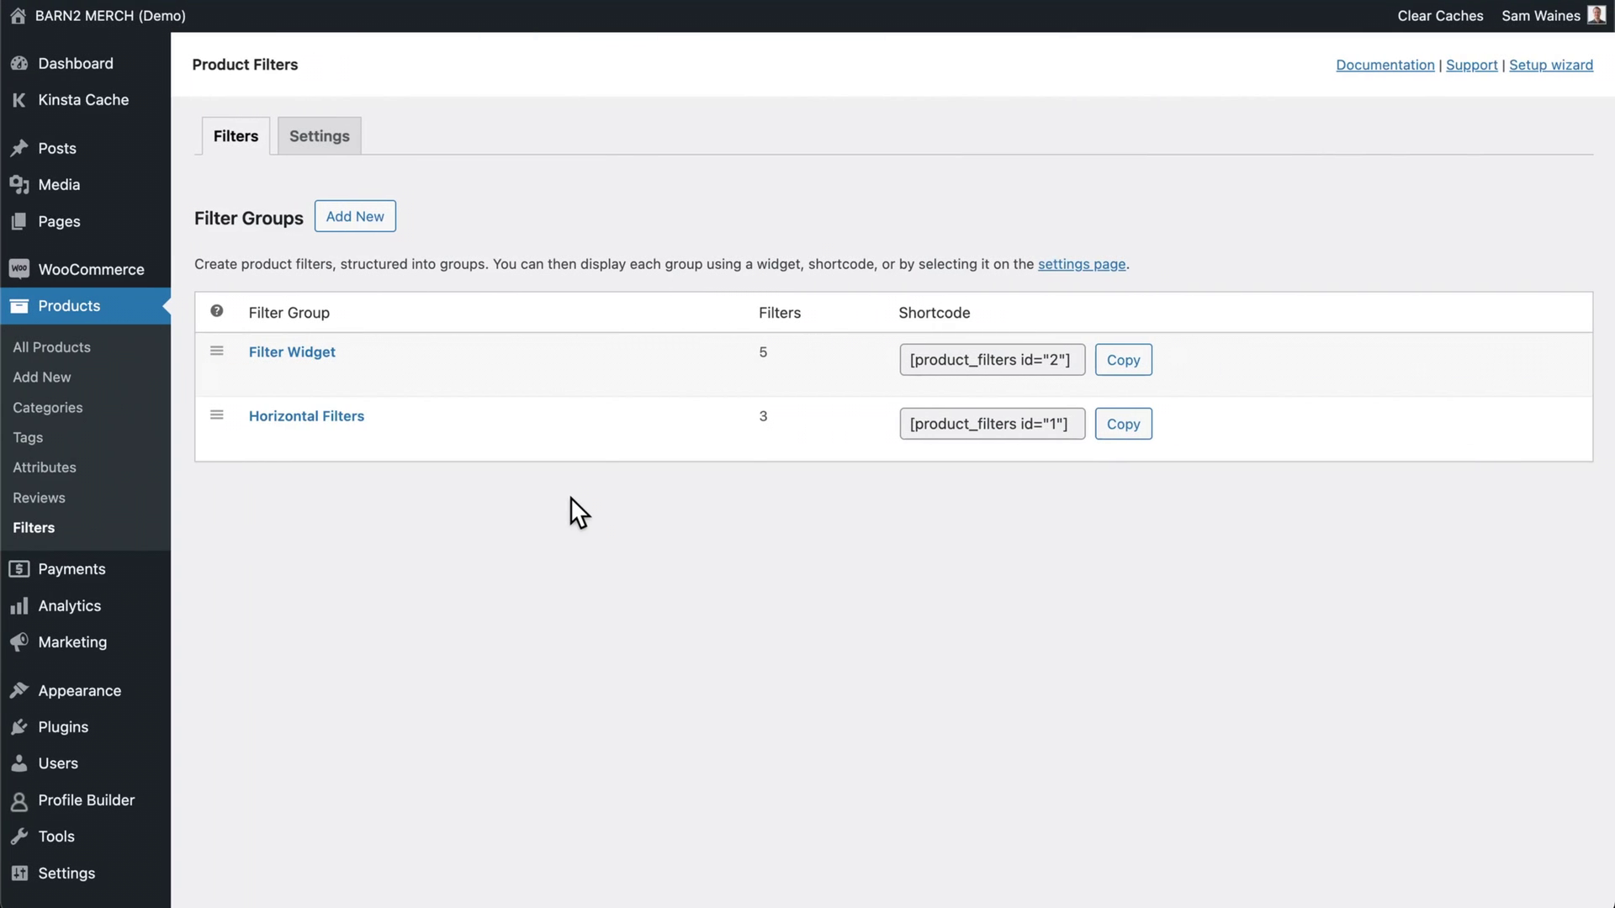
Step: Open Appearance > Widgets to edit the site's widget areas
{"action": "mouse_move", "coordinate": [367, 430]}
{"action": "mouse_move", "coordinate": [74, 698]}
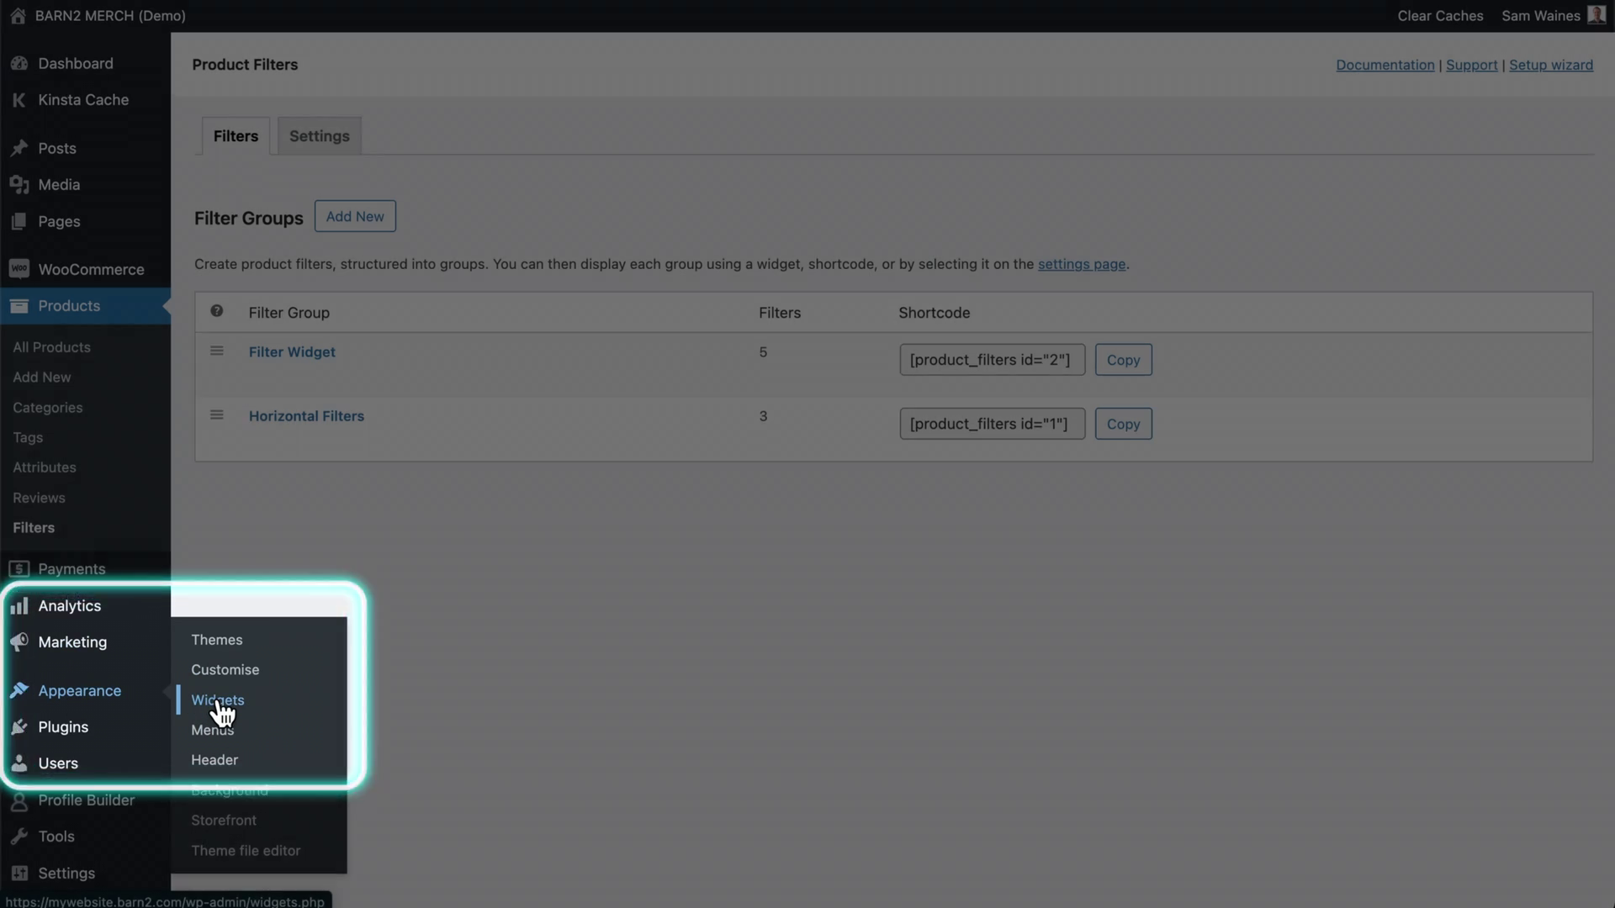
{"action": "left_click", "coordinate": [218, 701]}
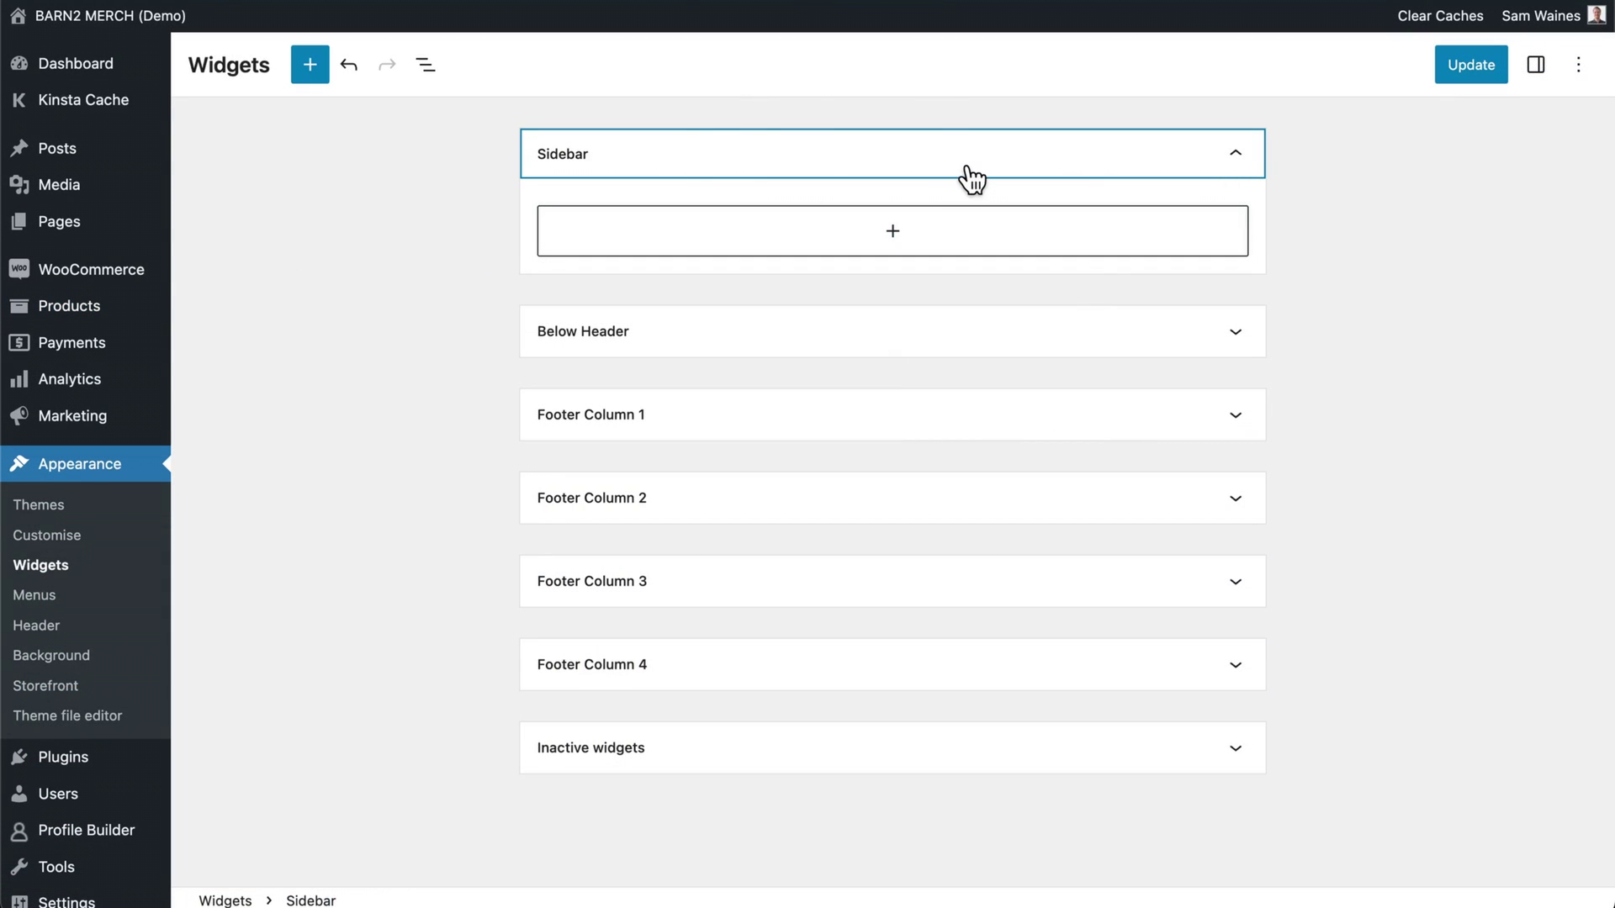
Step: Add a Product Filters block titled 'Filters' to the Sidebar, set to the Filter Widget group
{"action": "left_click", "coordinate": [926, 250]}
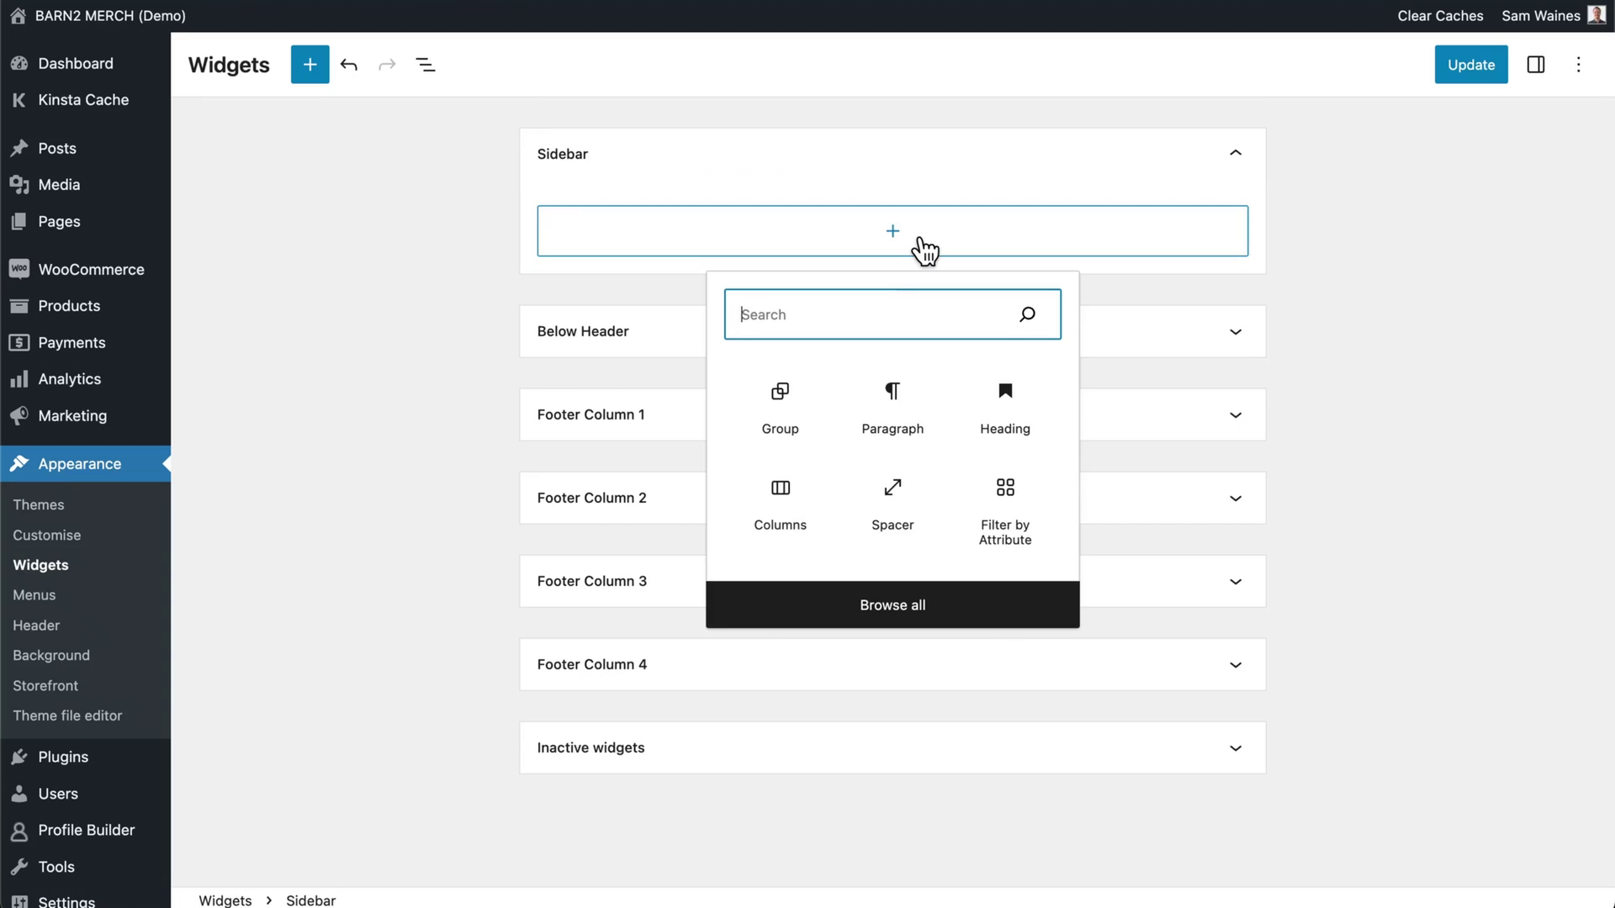
{"action": "type", "text": "product filter"}
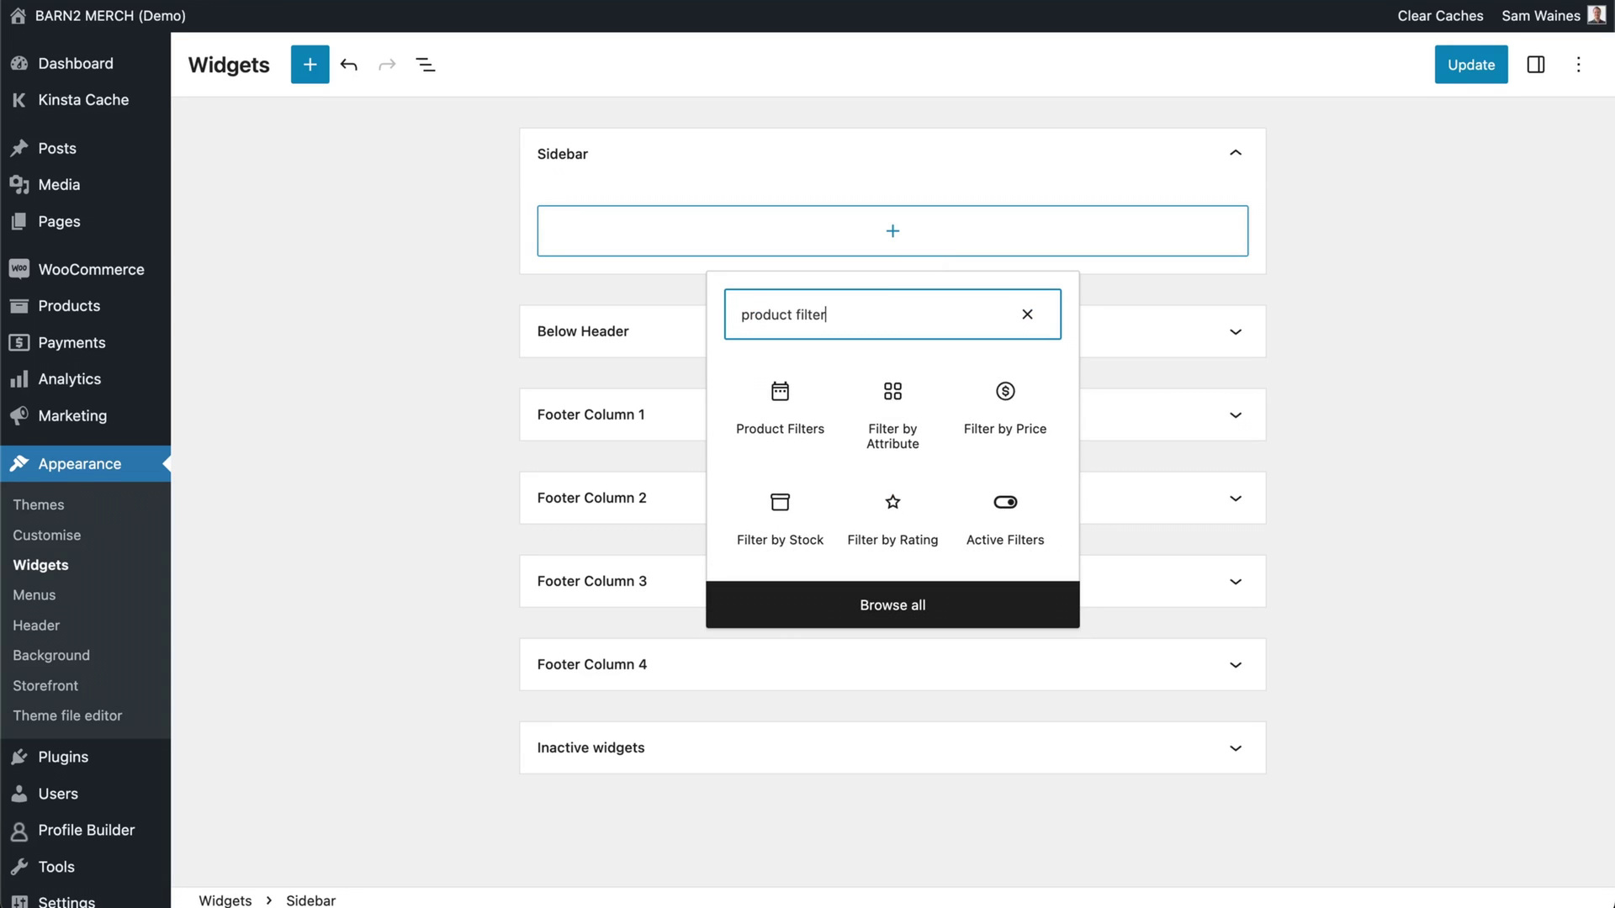
{"action": "left_click", "coordinate": [780, 412]}
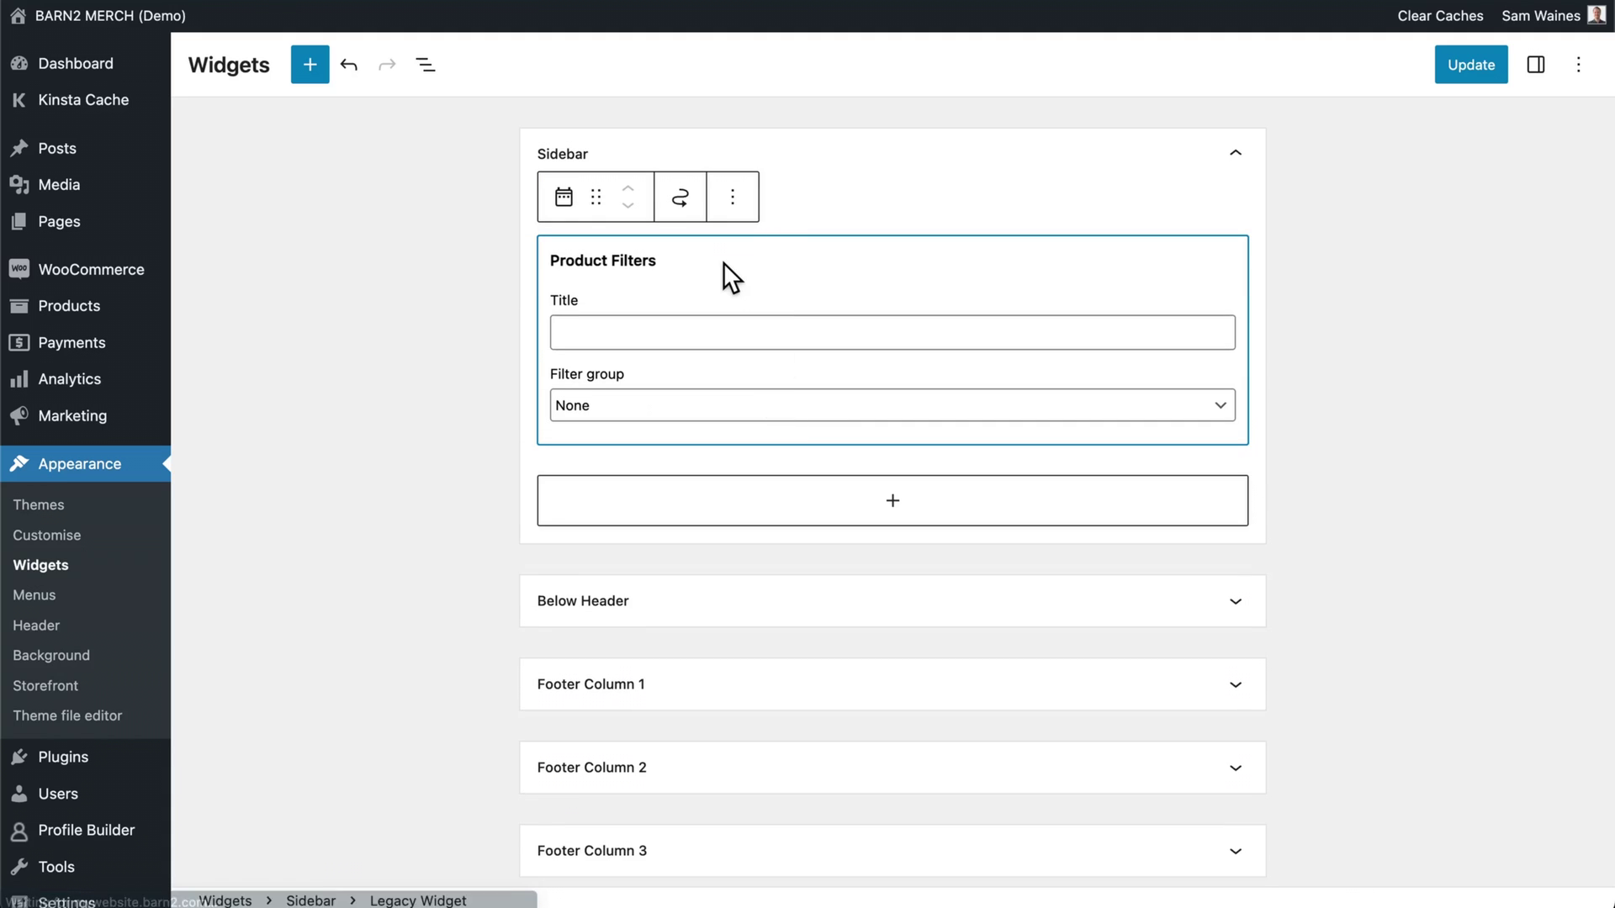
{"action": "left_click", "coordinate": [685, 332]}
{"action": "type", "text": "Filter"}
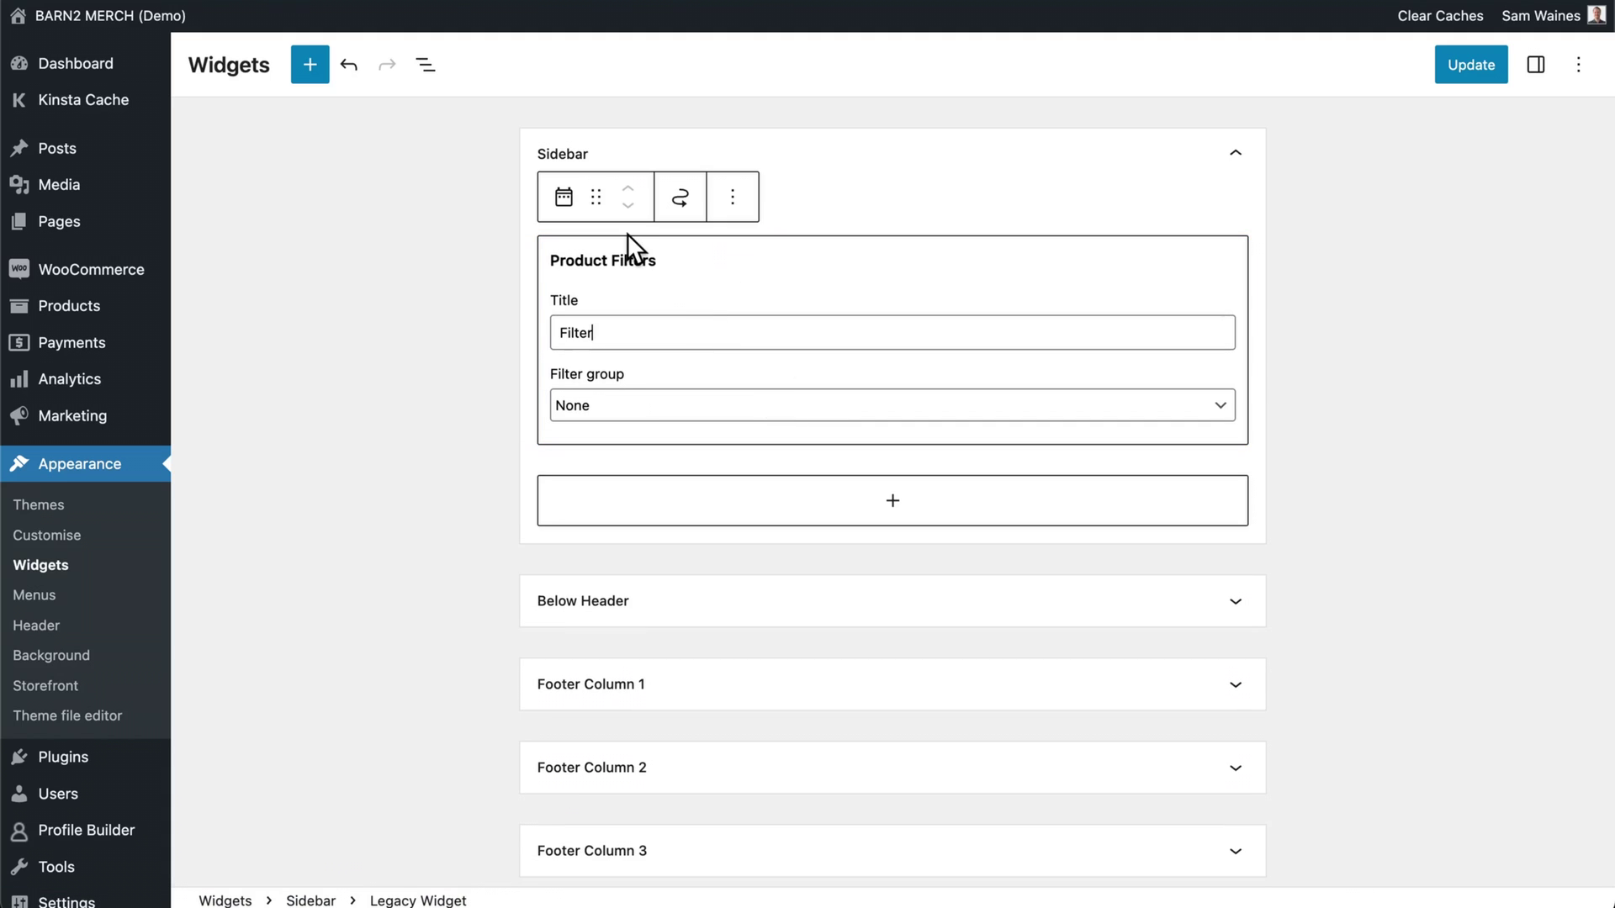
{"action": "type", "text": "s"}
{"action": "left_click", "coordinate": [666, 411]}
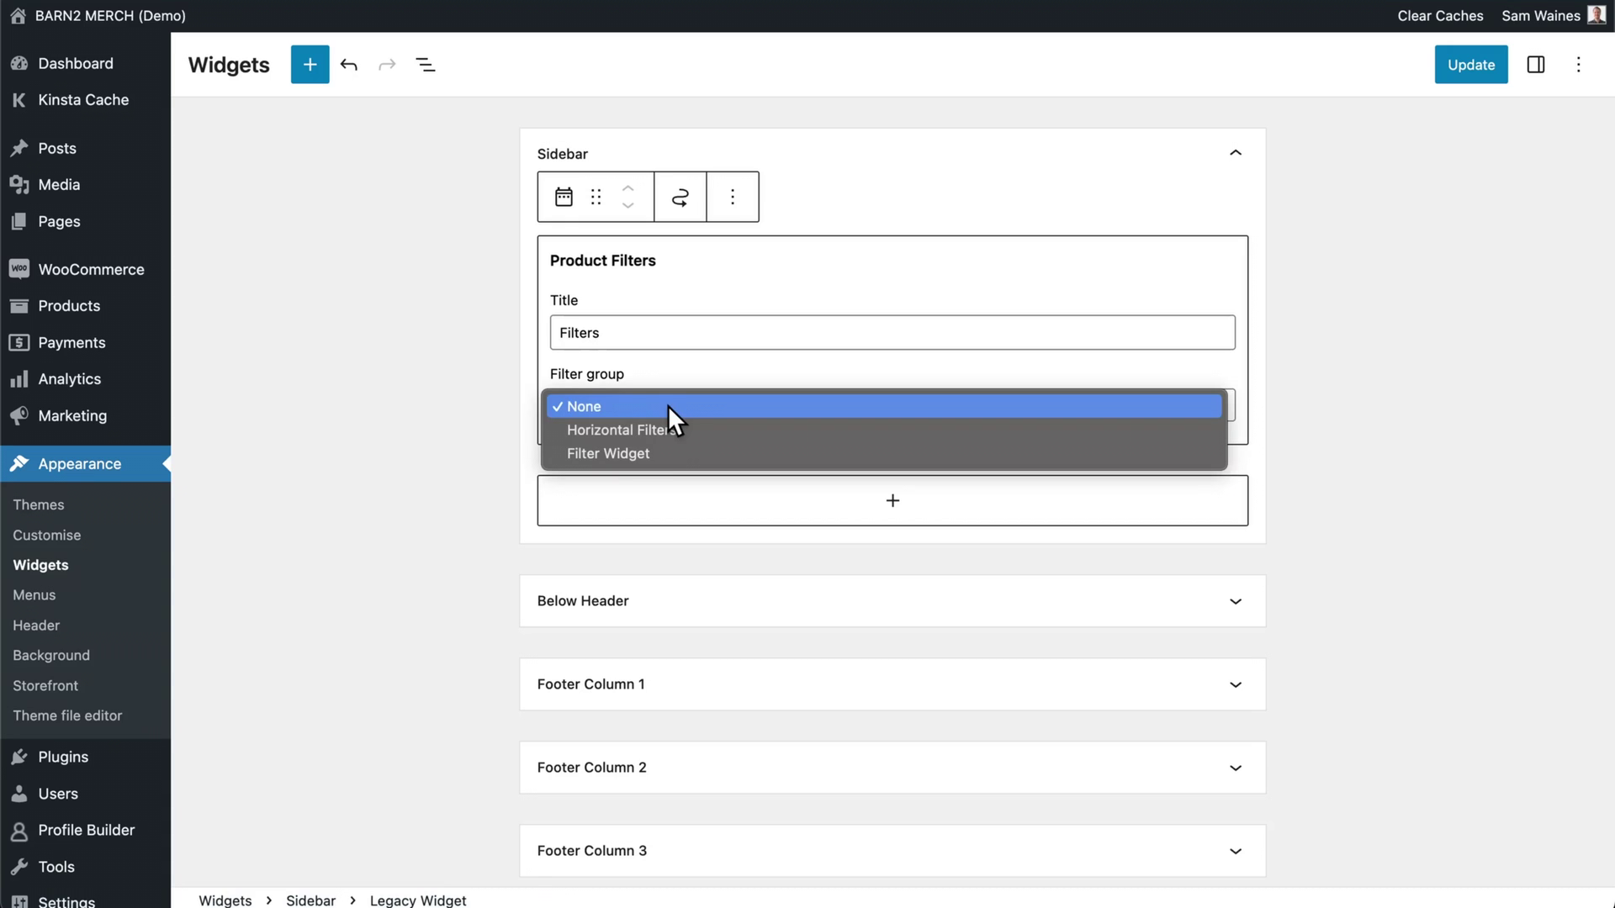
{"action": "left_click", "coordinate": [663, 453]}
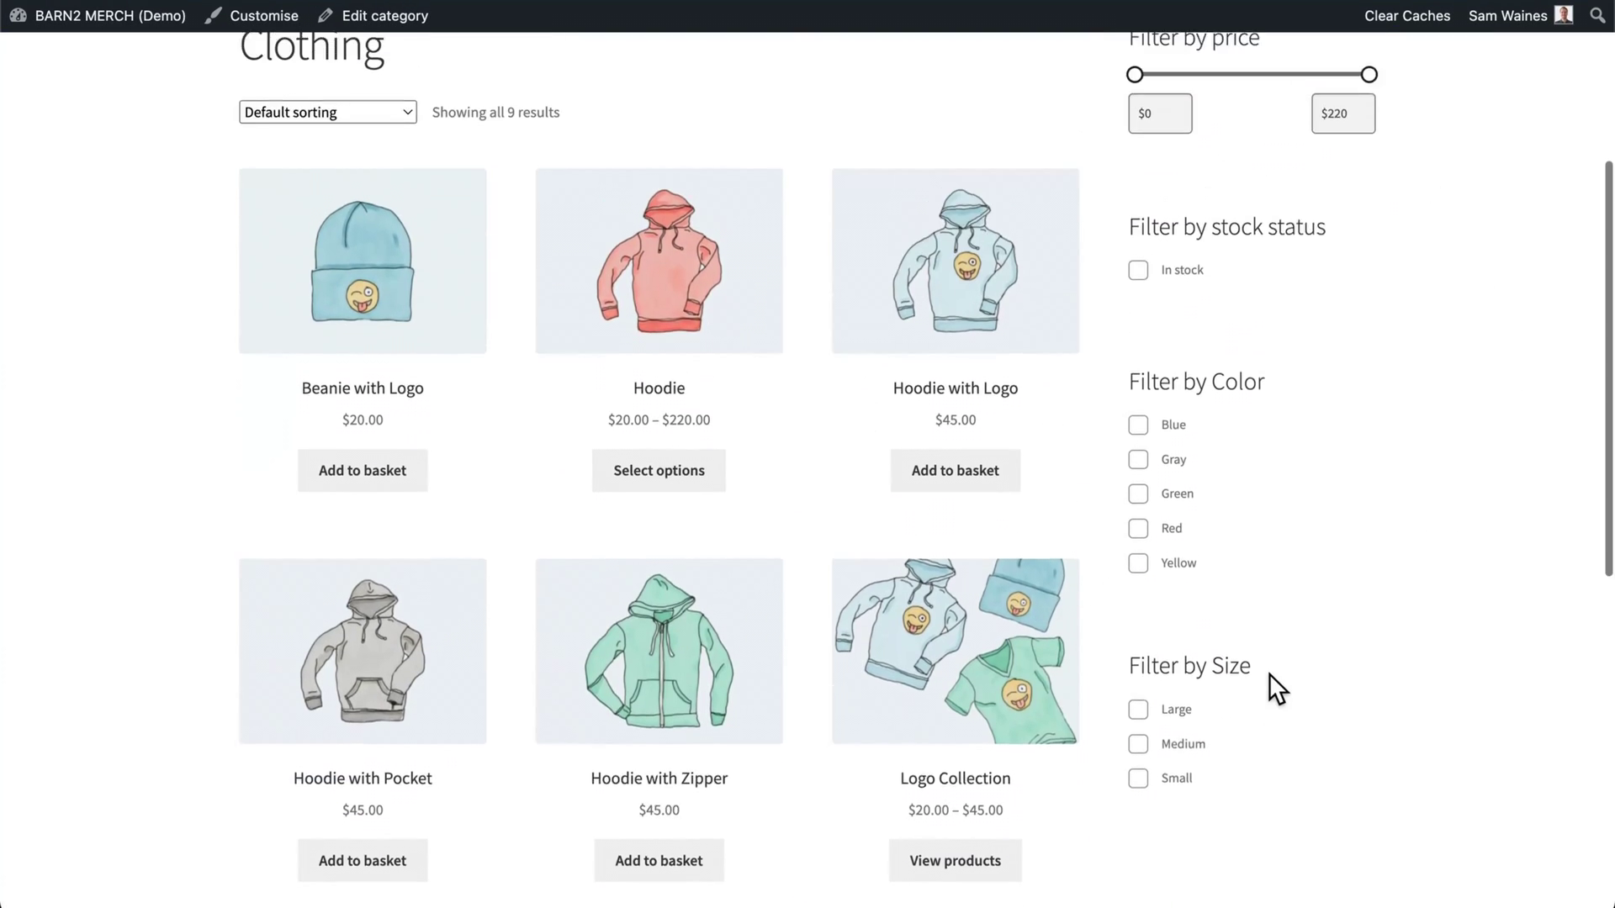
{"action": "scroll", "coordinate": [1275, 688], "scroll_direction": "down", "scroll_amount": 2}
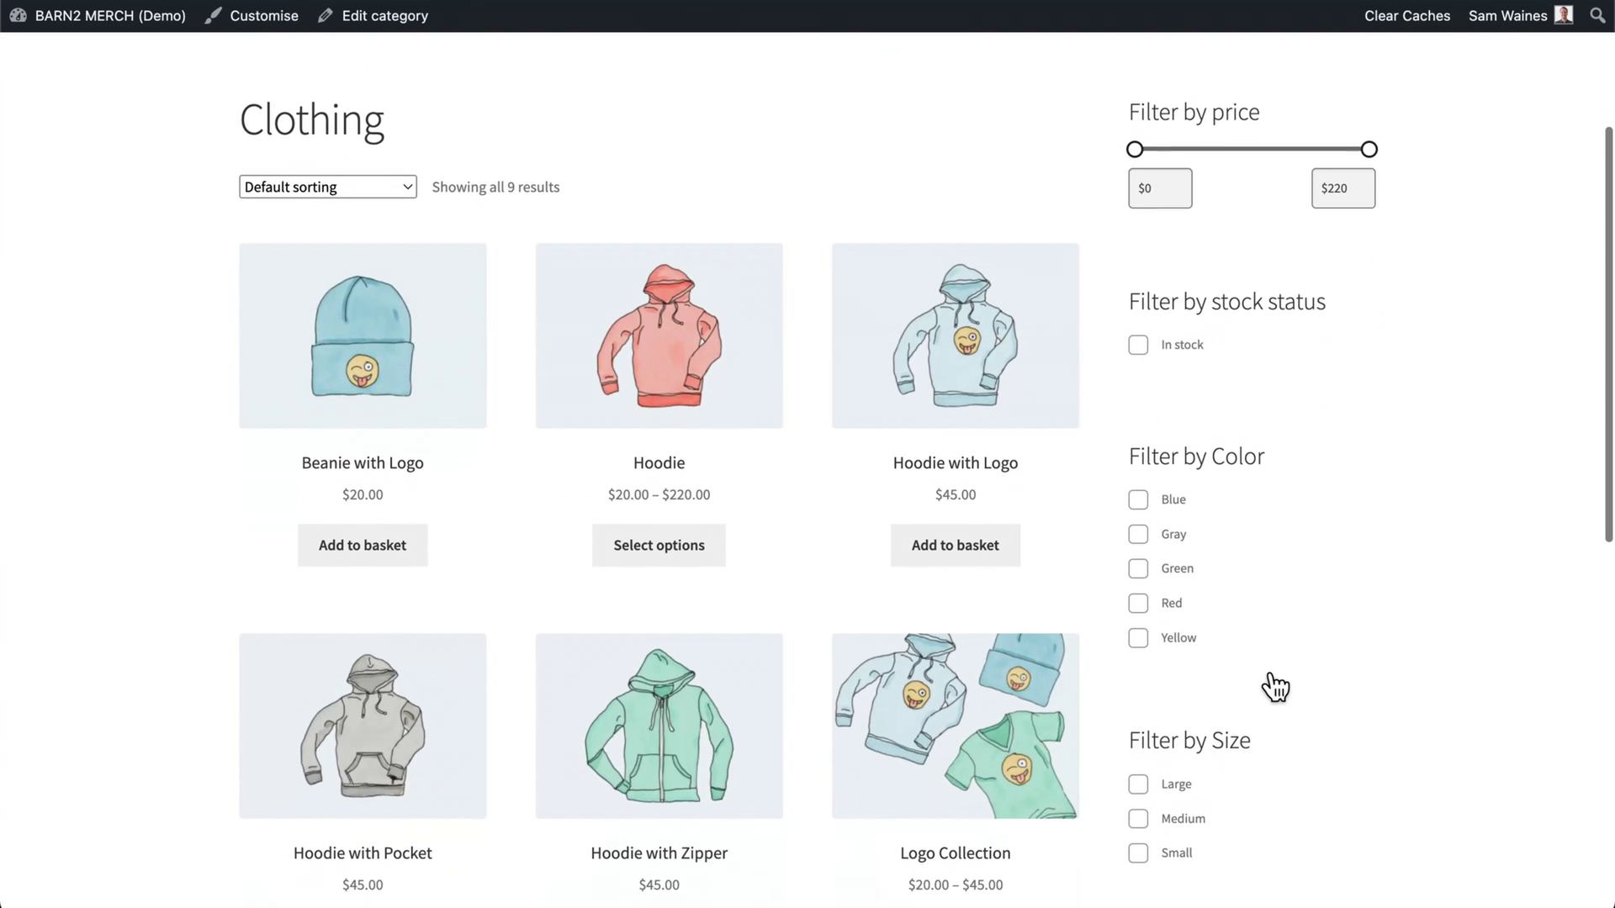
Step: Reload the Clothing page and review the Categories, Size, Color, Price and Rating filters
{"action": "left_click", "coordinate": [89, 2]}
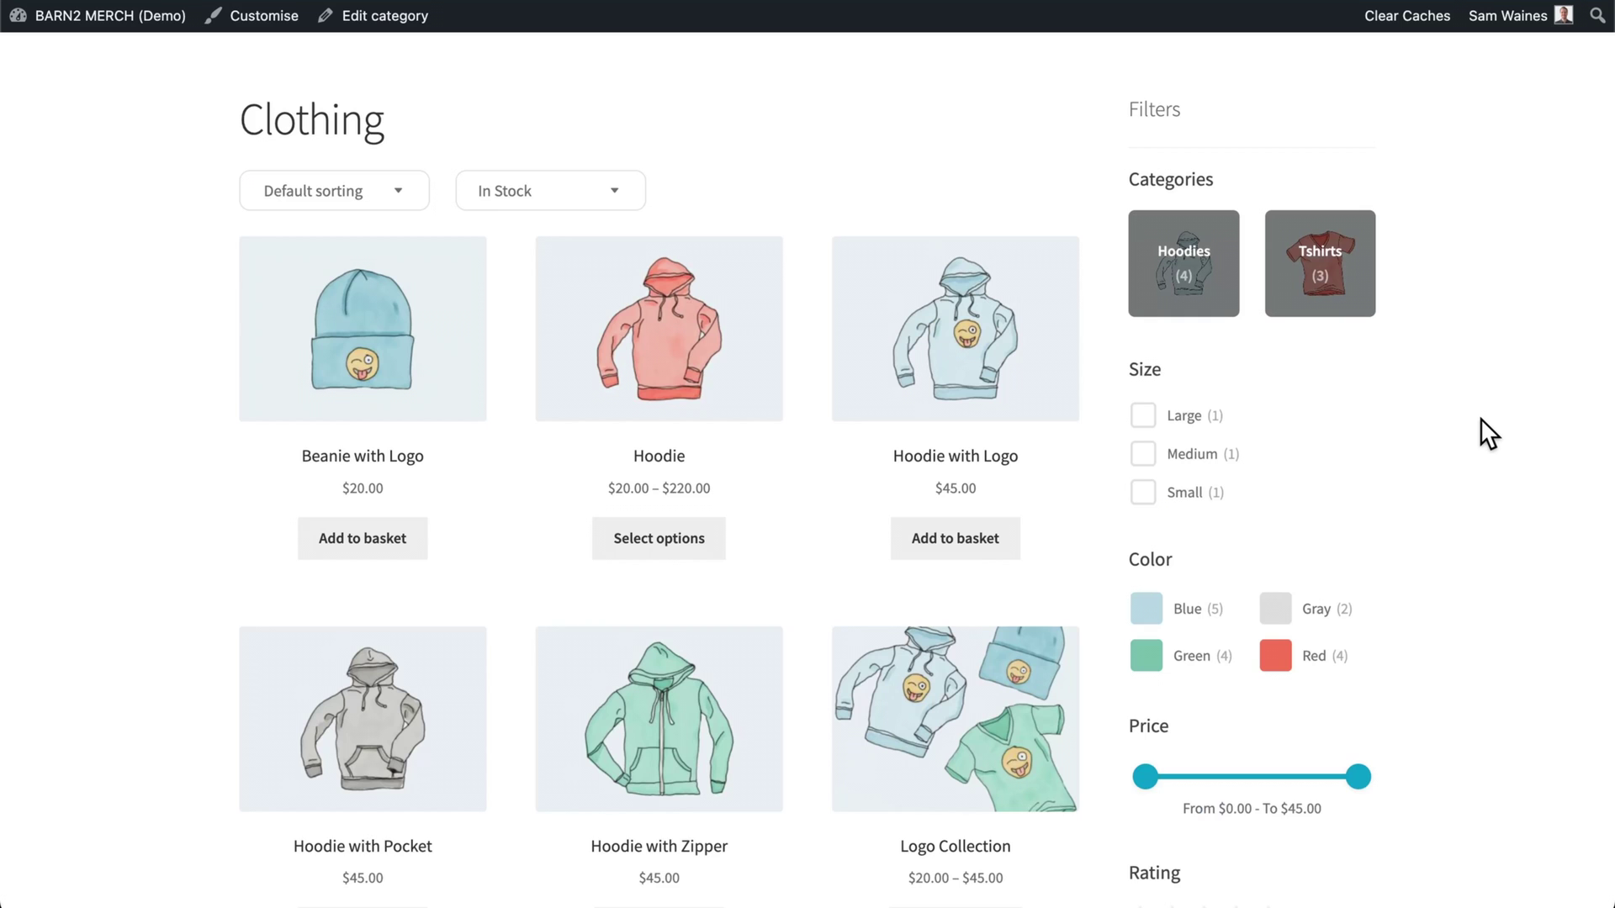
{"action": "scroll", "coordinate": [1481, 418], "scroll_direction": "down", "scroll_amount": 2}
{"action": "scroll", "coordinate": [1480, 418], "scroll_direction": "up", "scroll_amount": 3}
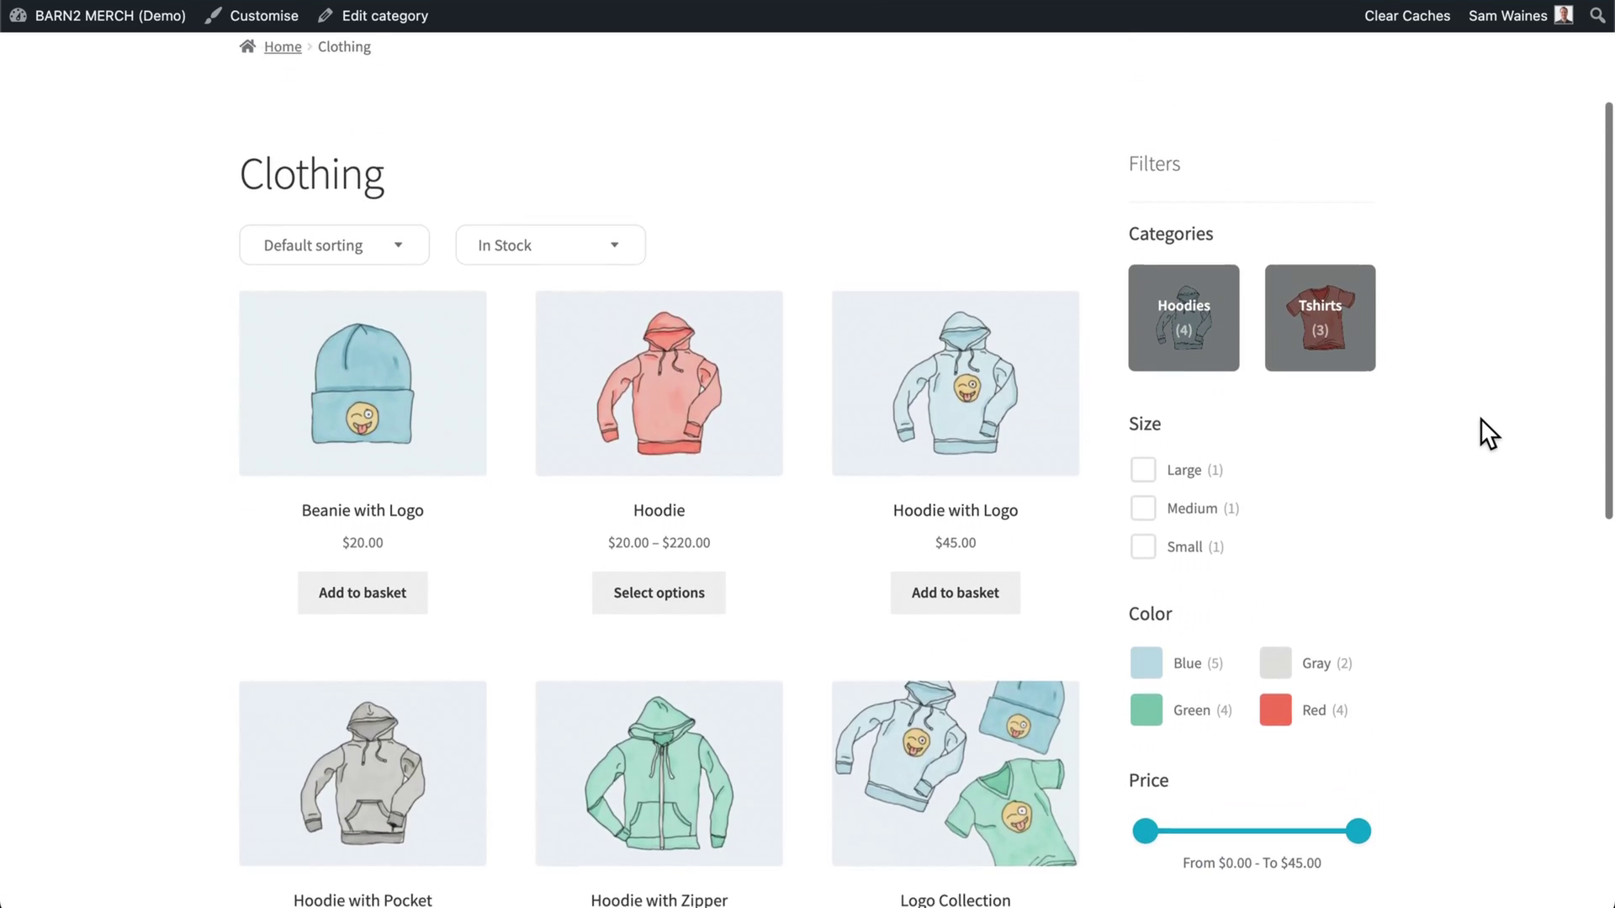
{"action": "scroll", "coordinate": [1481, 418], "scroll_direction": "down", "scroll_amount": 2}
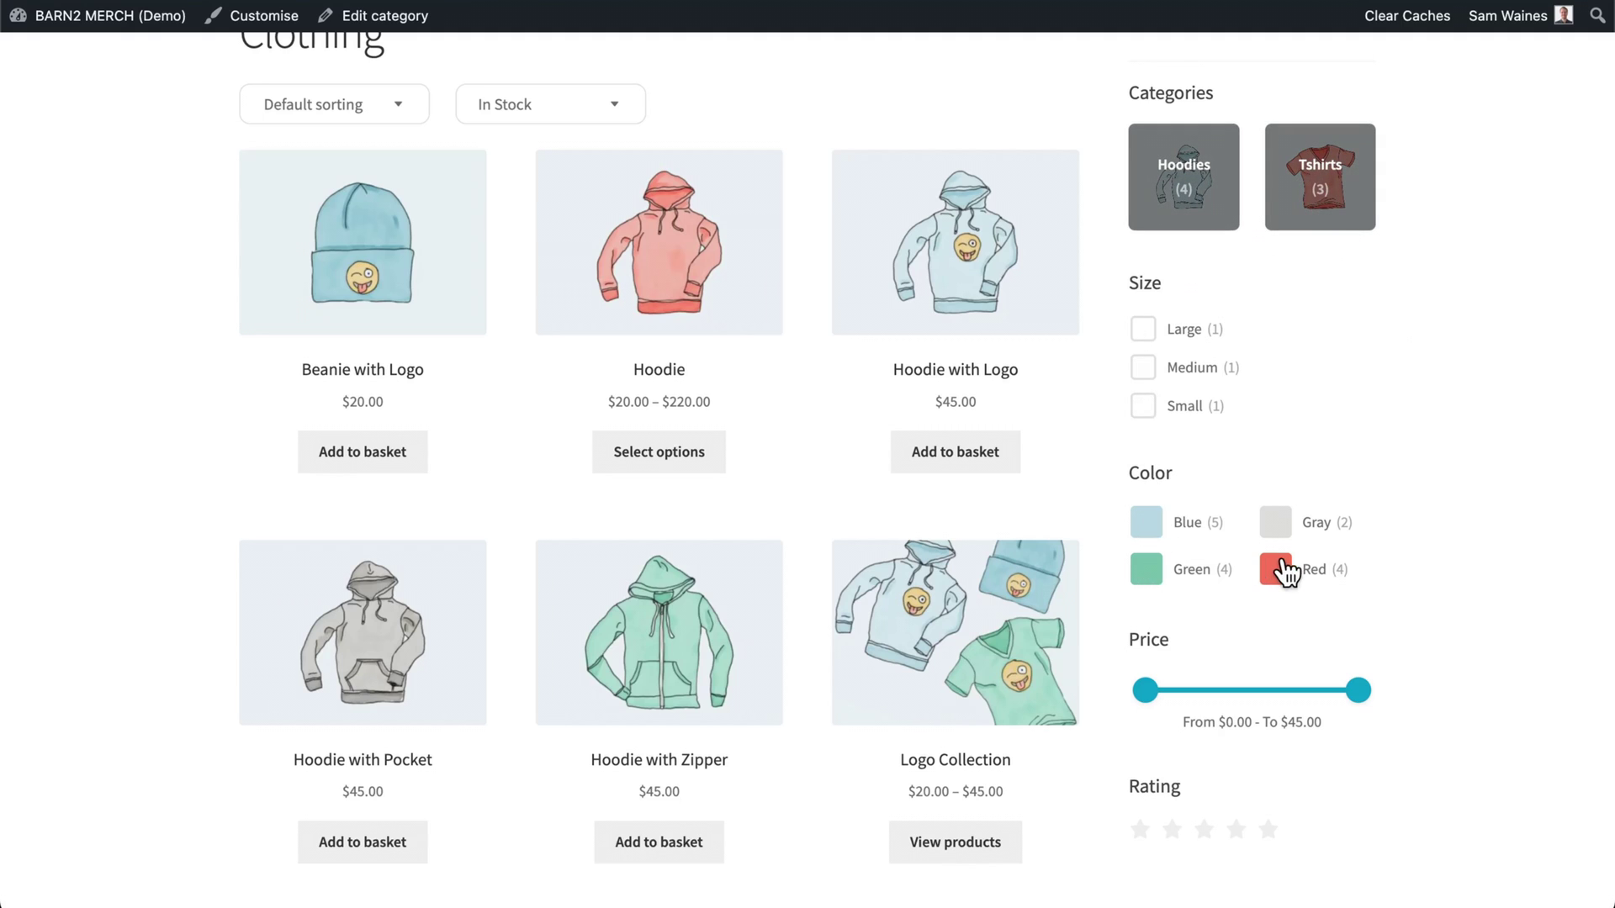
{"action": "scroll", "coordinate": [1360, 604], "scroll_direction": "down", "scroll_amount": 1}
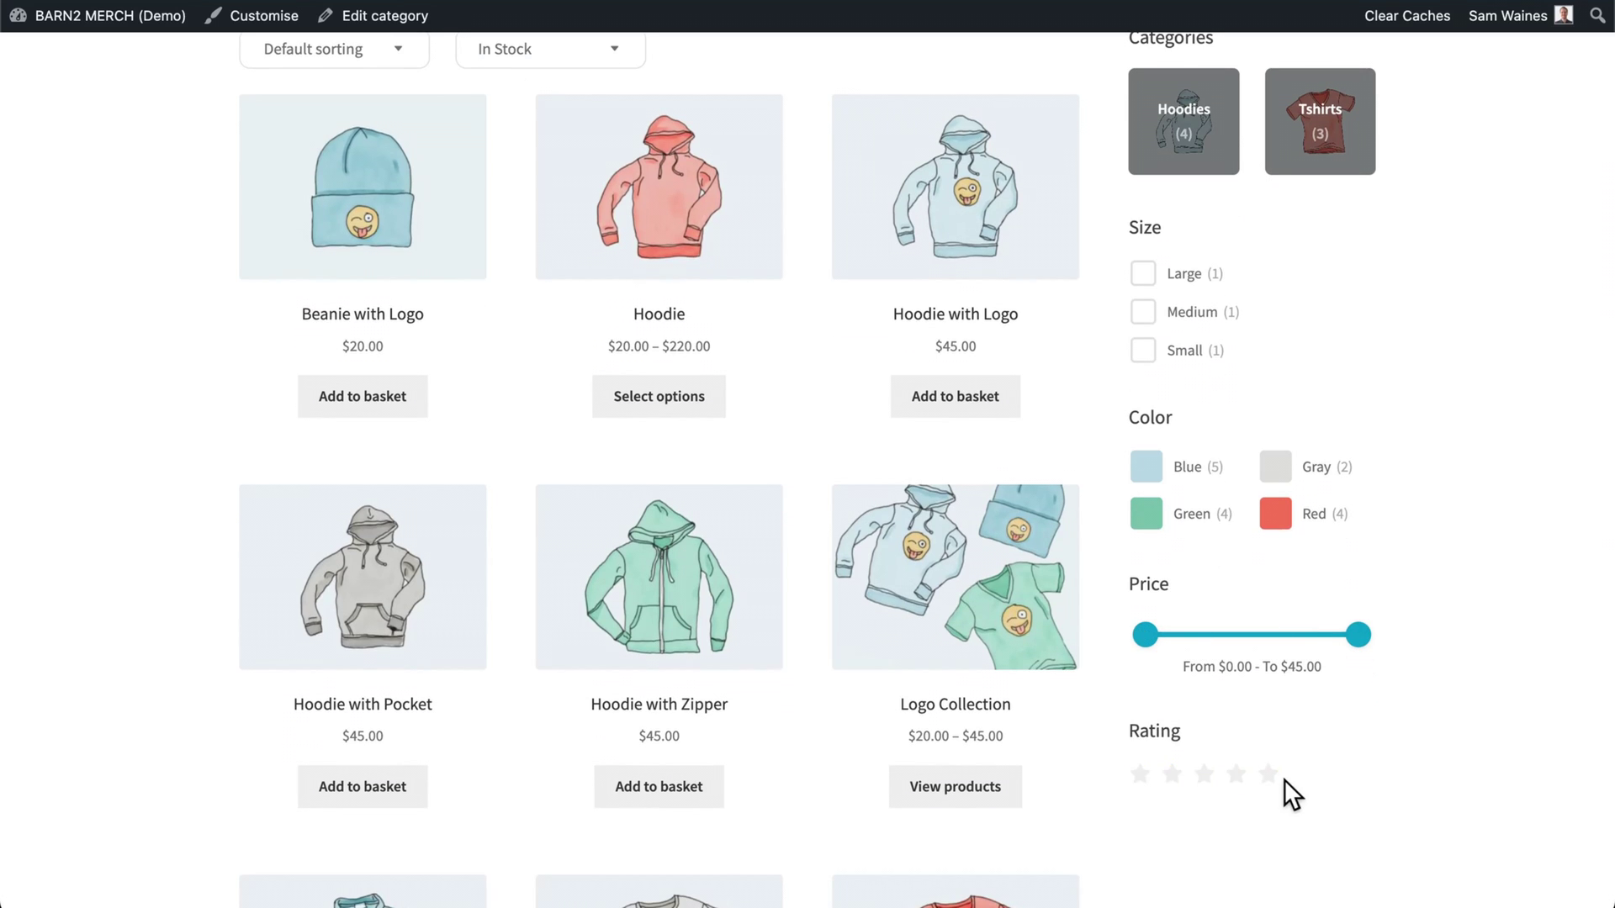
{"action": "scroll", "coordinate": [1416, 670], "scroll_direction": "up", "scroll_amount": 3}
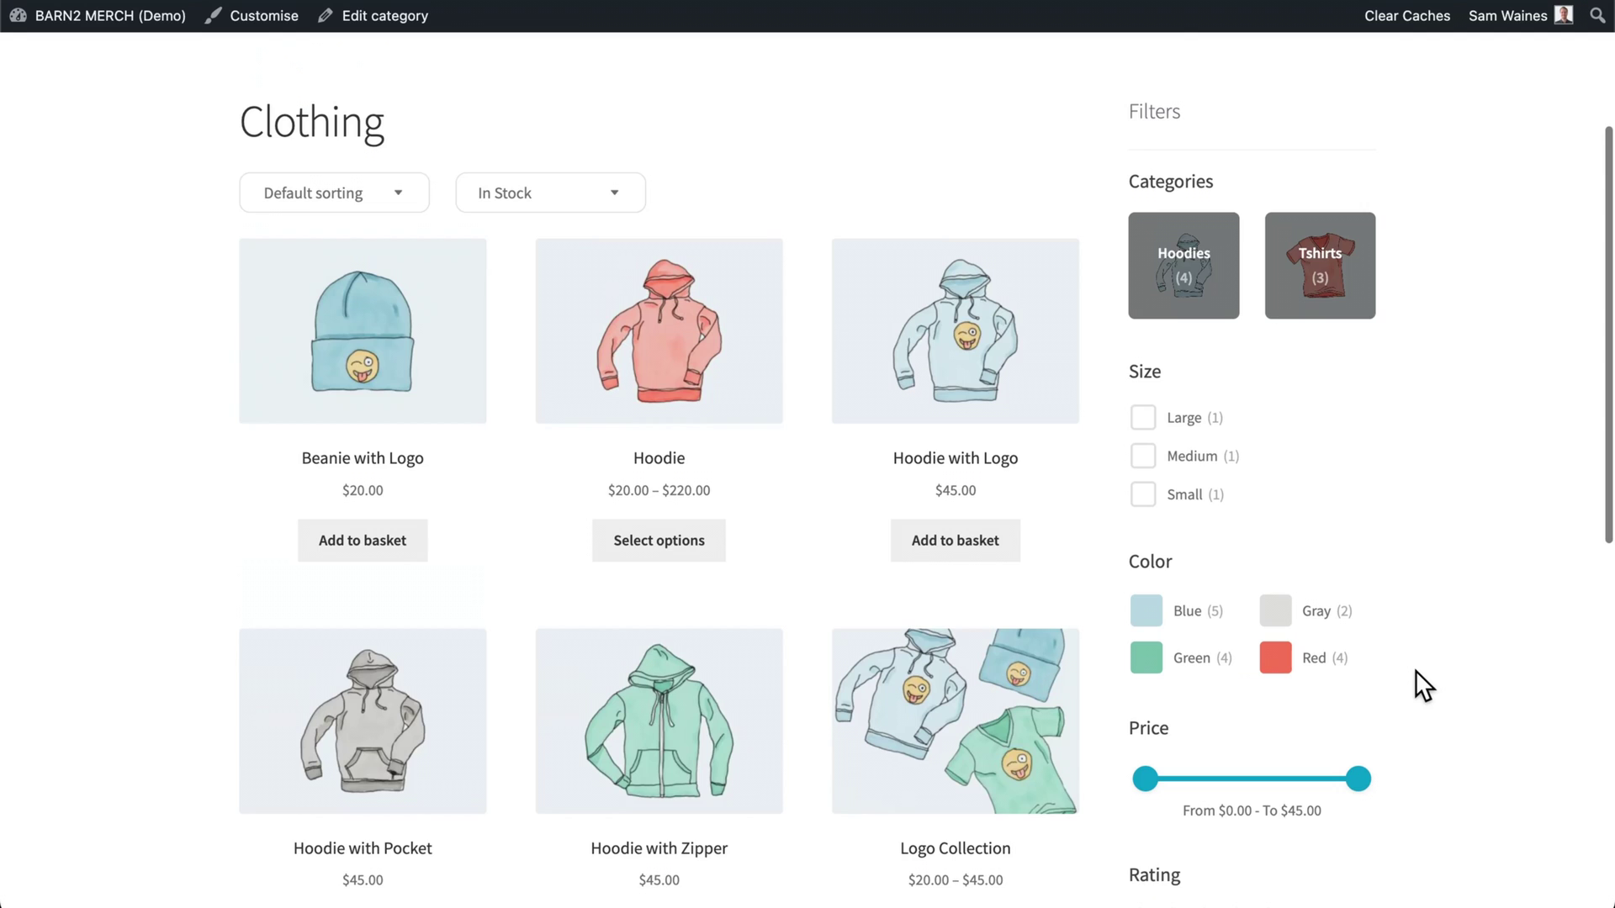
{"action": "scroll", "coordinate": [1416, 670], "scroll_direction": "down", "scroll_amount": 1}
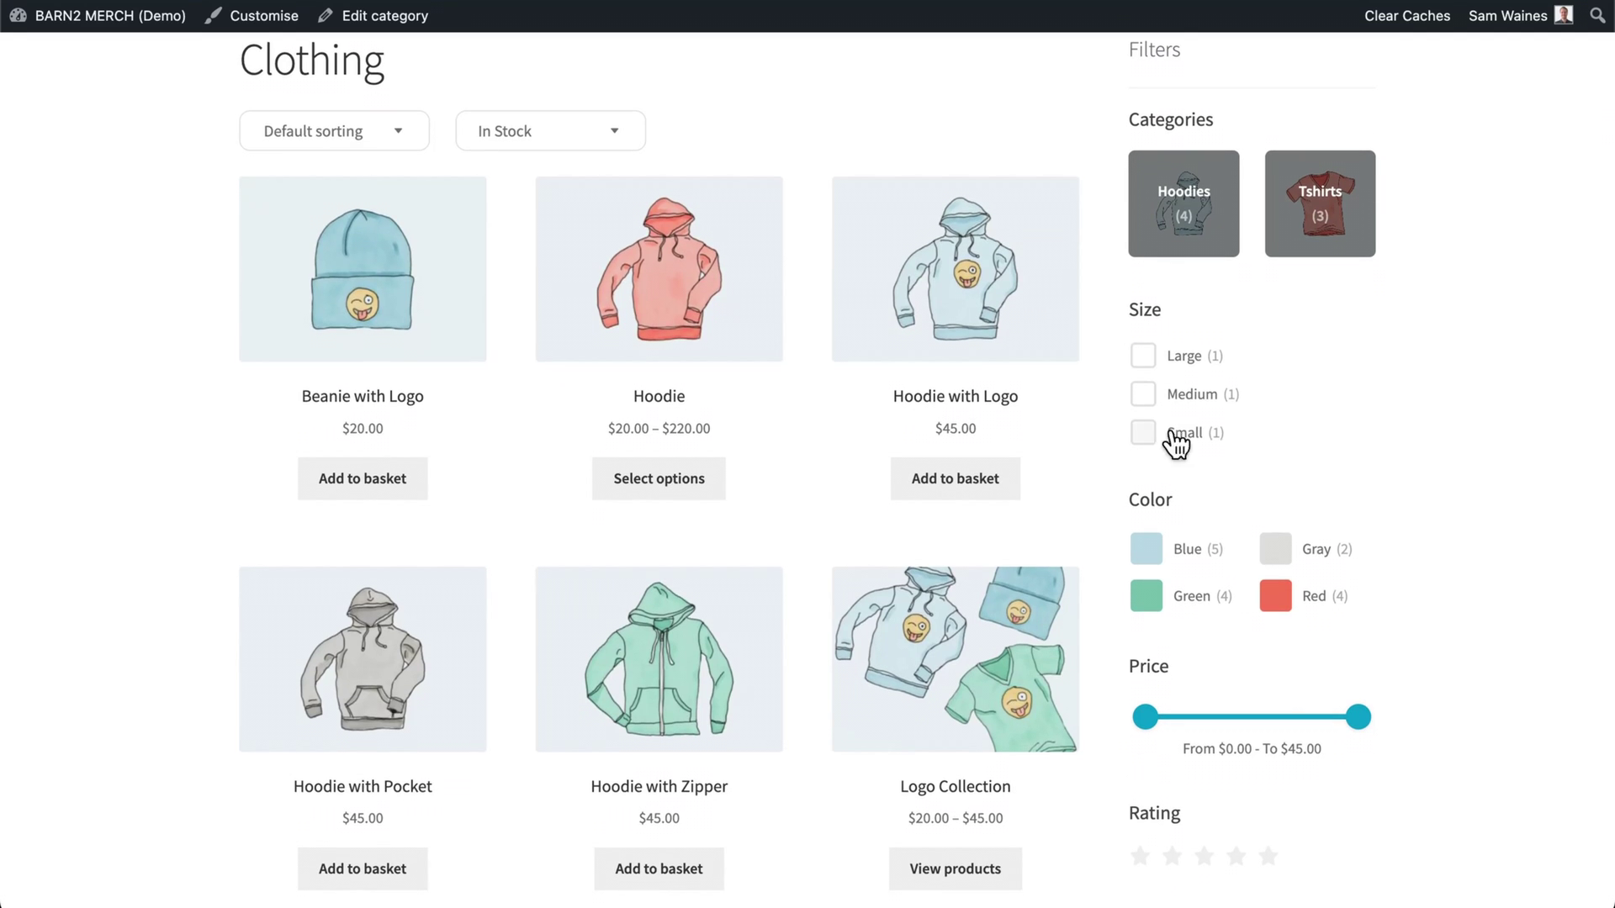
Step: Filter the shop to Hoodies in size Large and apply the filters
{"action": "left_click", "coordinate": [1143, 357]}
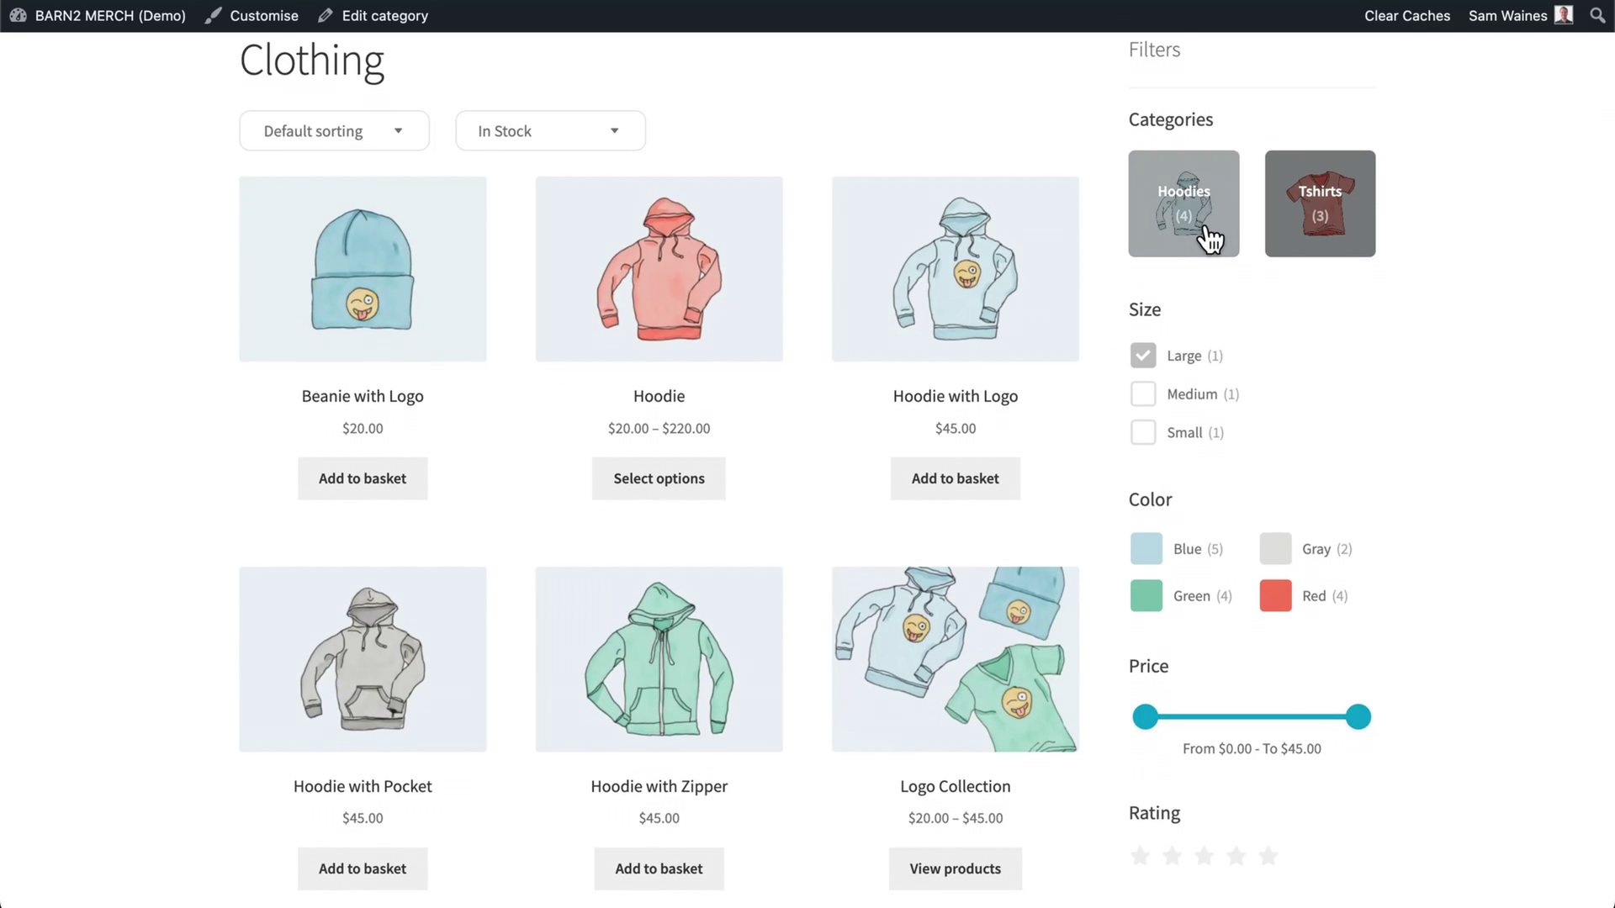
{"action": "left_click", "coordinate": [1208, 242]}
{"action": "scroll", "coordinate": [1311, 330], "scroll_direction": "down", "scroll_amount": 2}
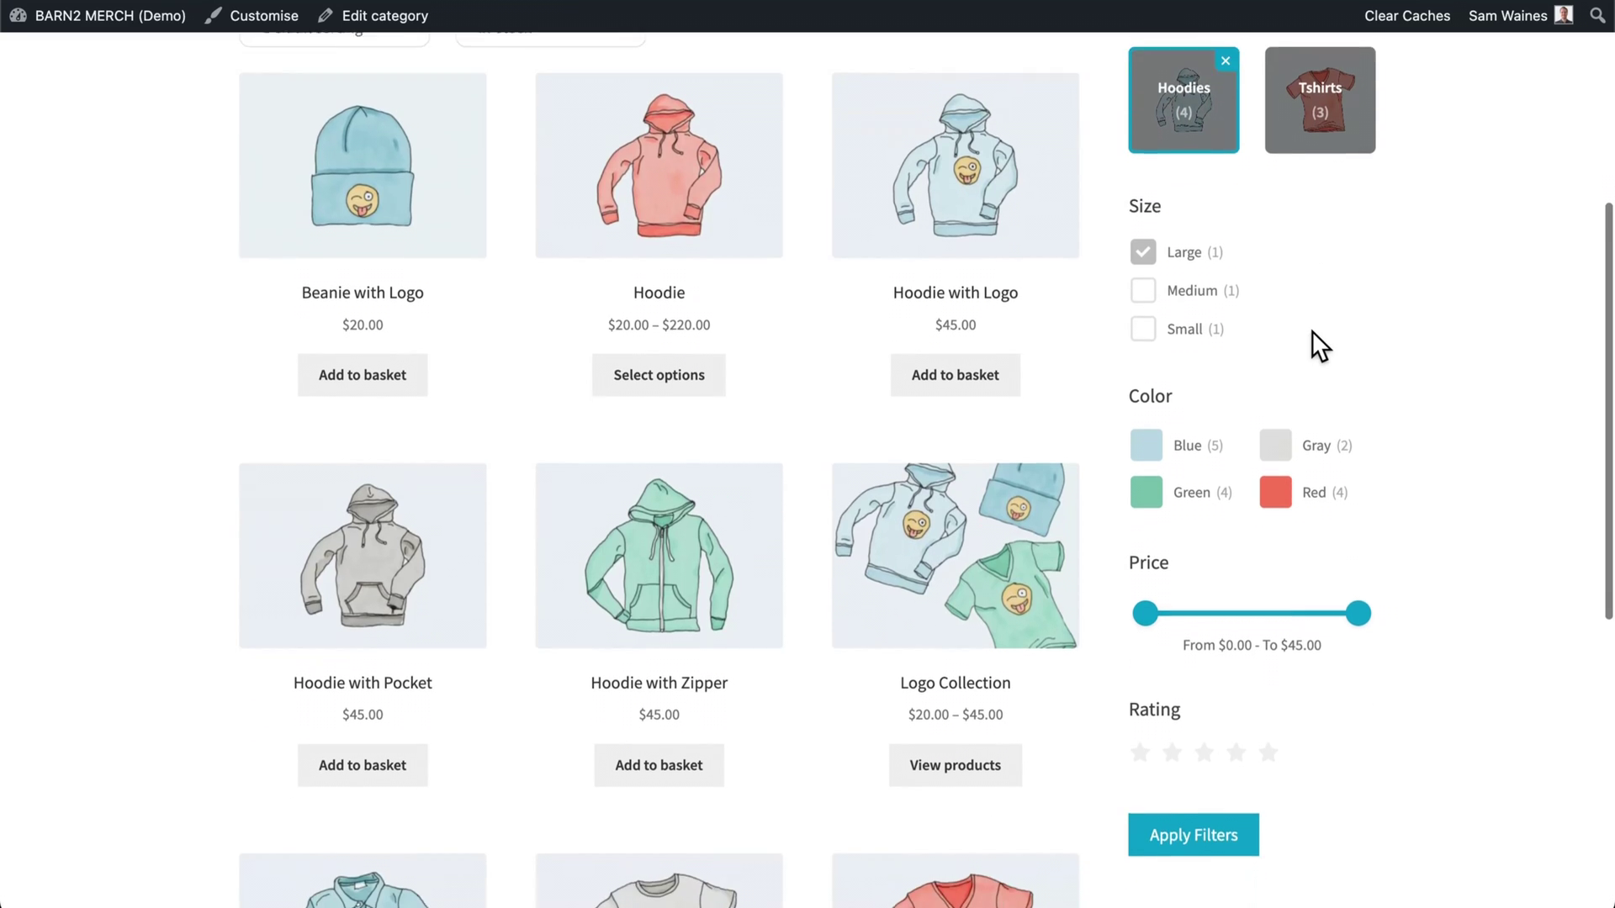
{"action": "left_click", "coordinate": [1218, 791]}
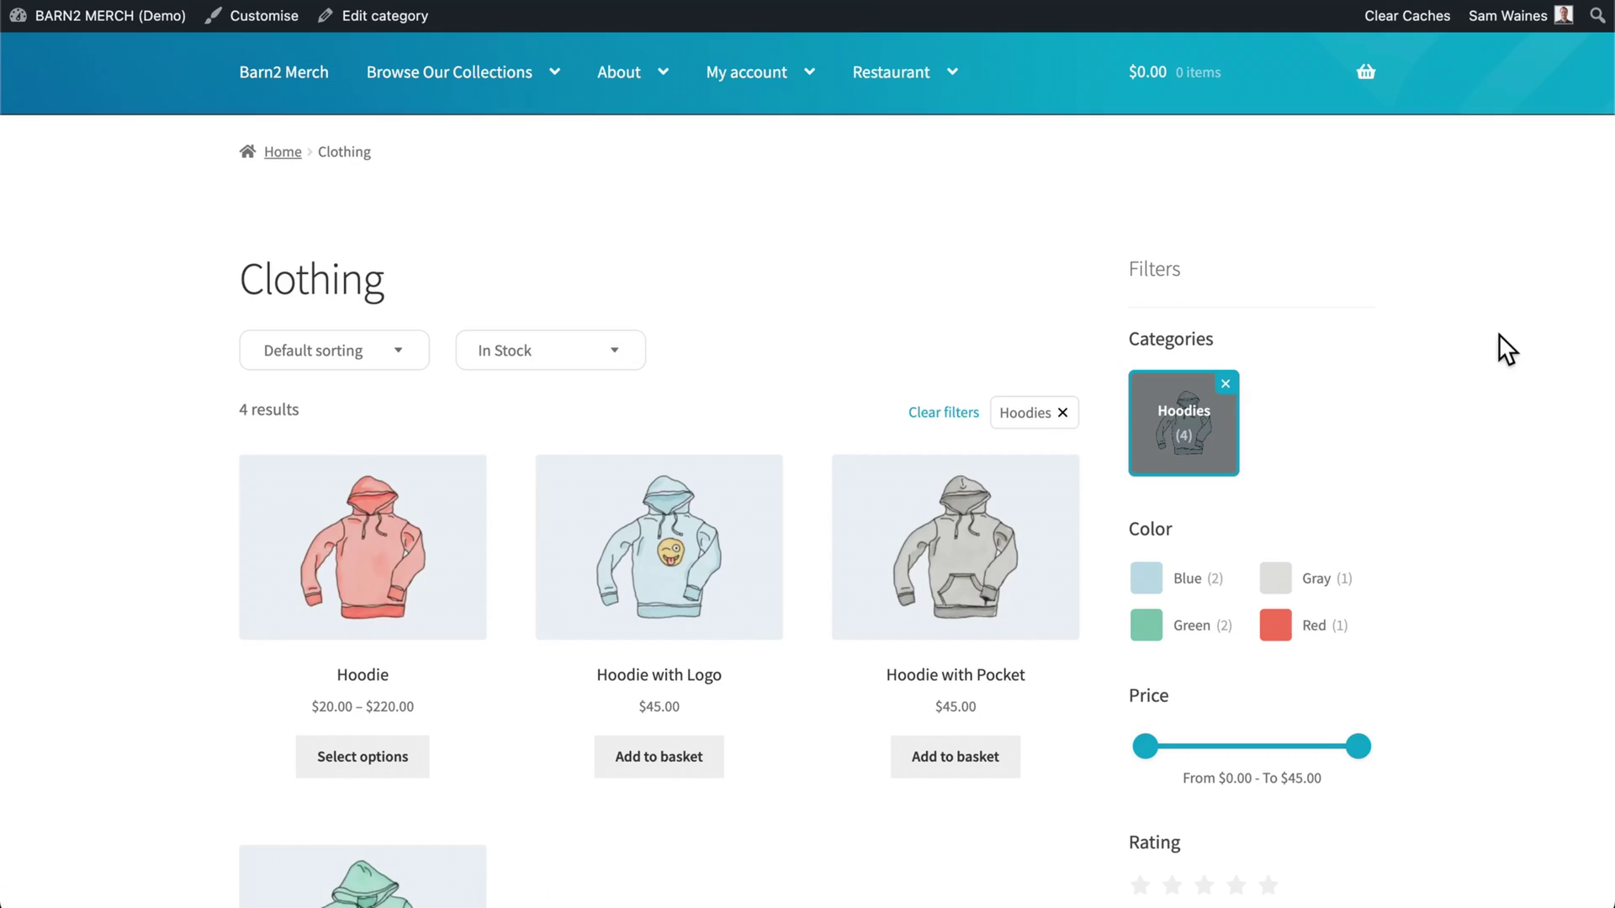
Step: Apply the Gray colour filter, then clear all active filters
{"action": "scroll", "coordinate": [1501, 337], "scroll_direction": "down", "scroll_amount": 4}
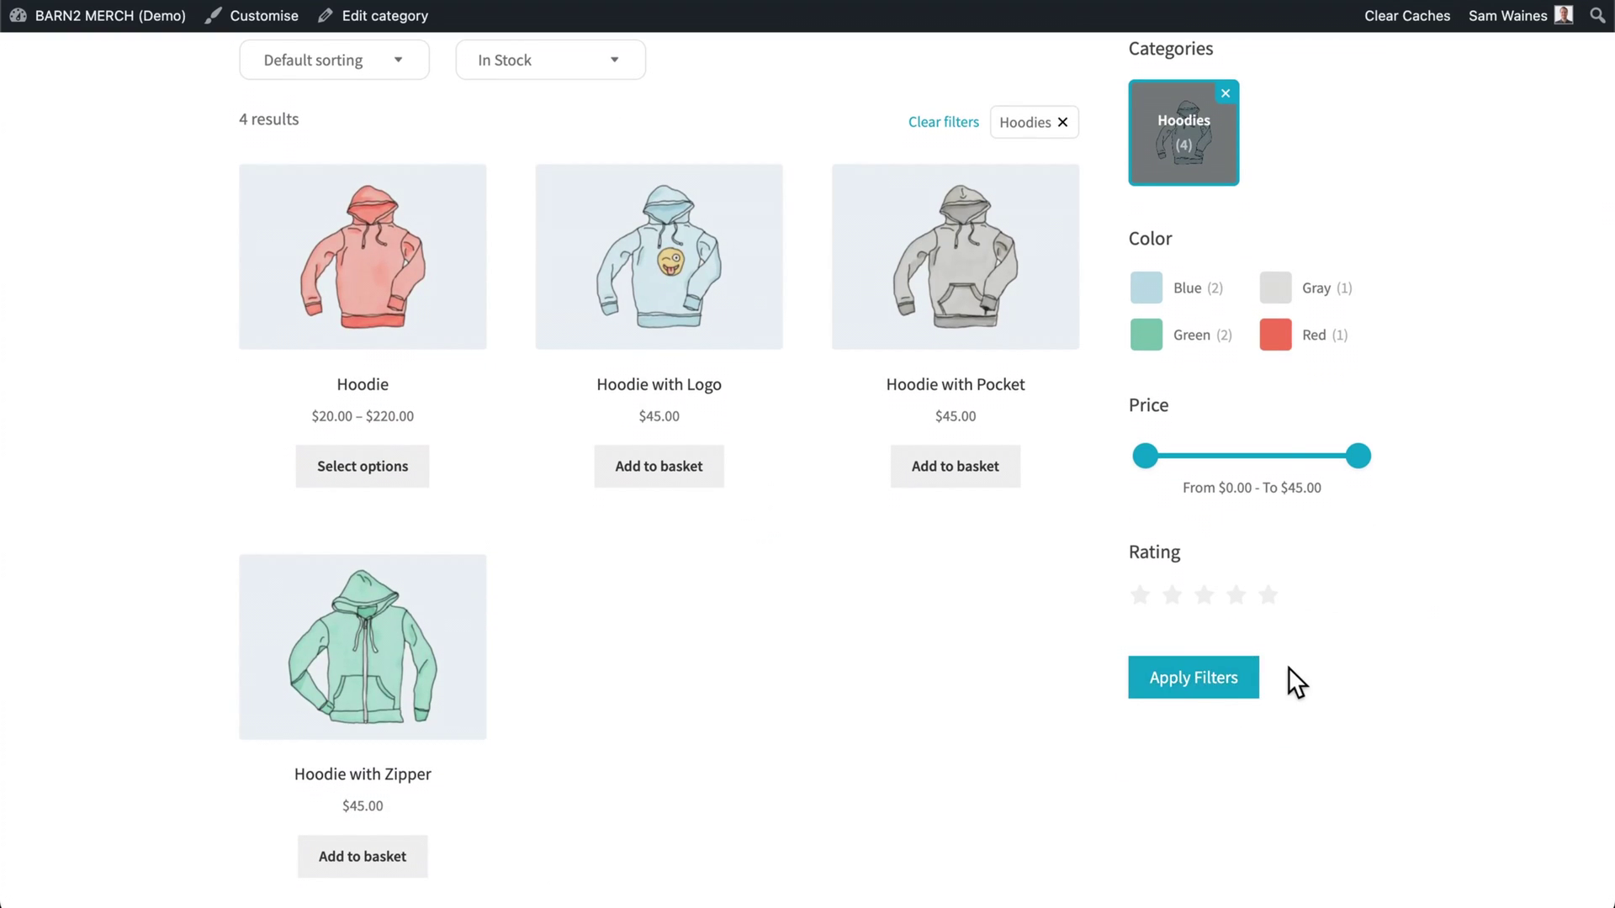
{"action": "scroll", "coordinate": [1410, 586], "scroll_direction": "up", "scroll_amount": 2}
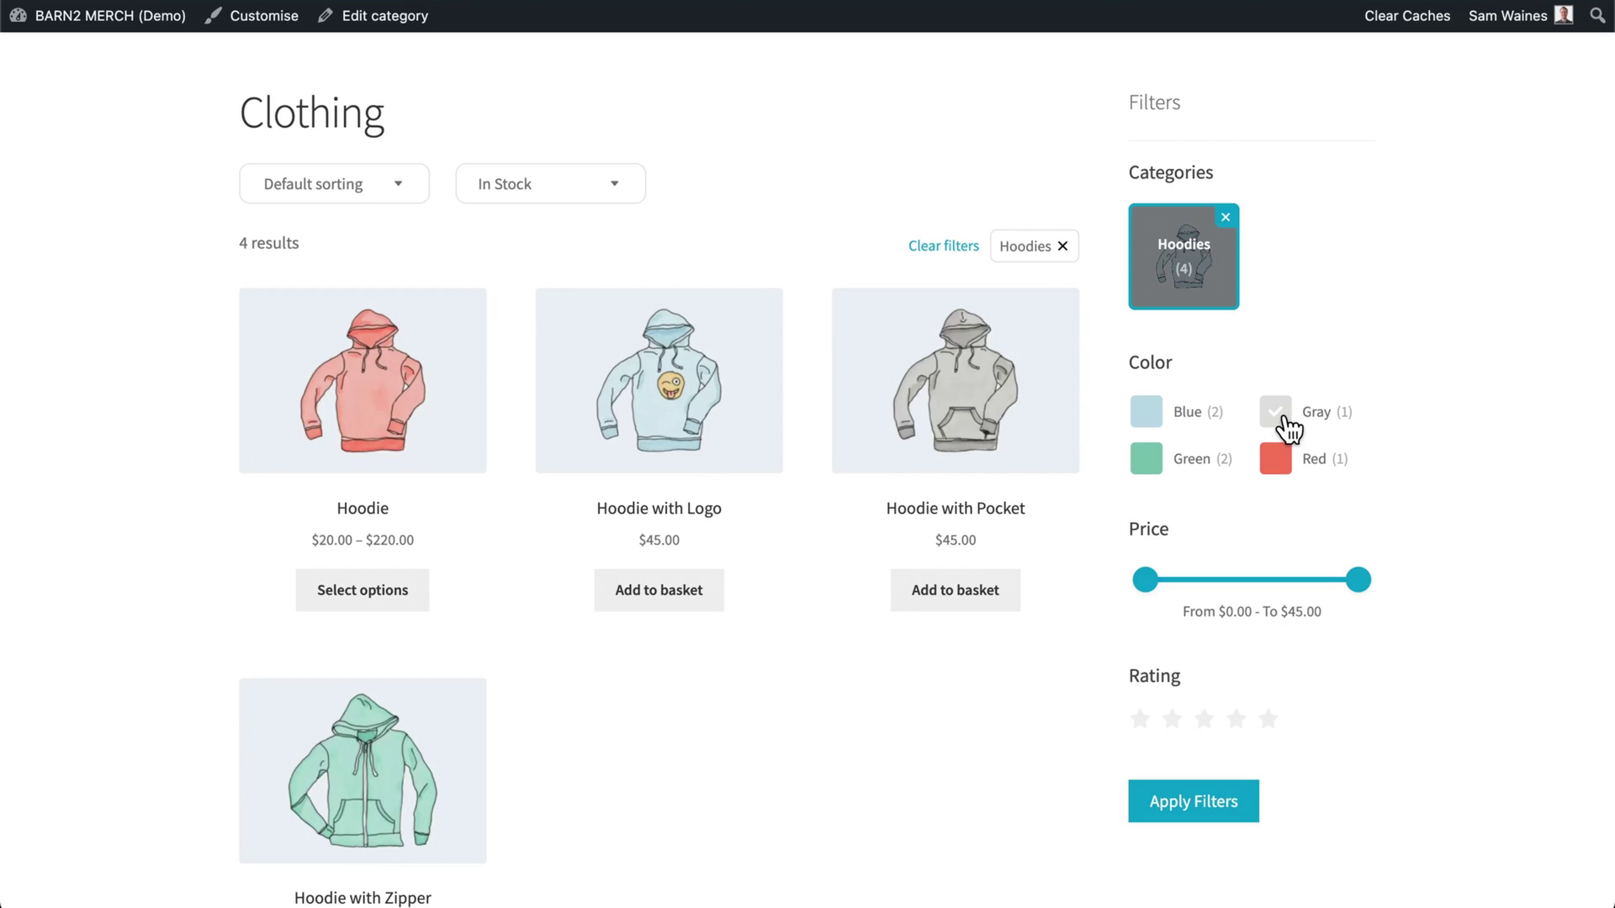
{"action": "left_click", "coordinate": [1211, 811]}
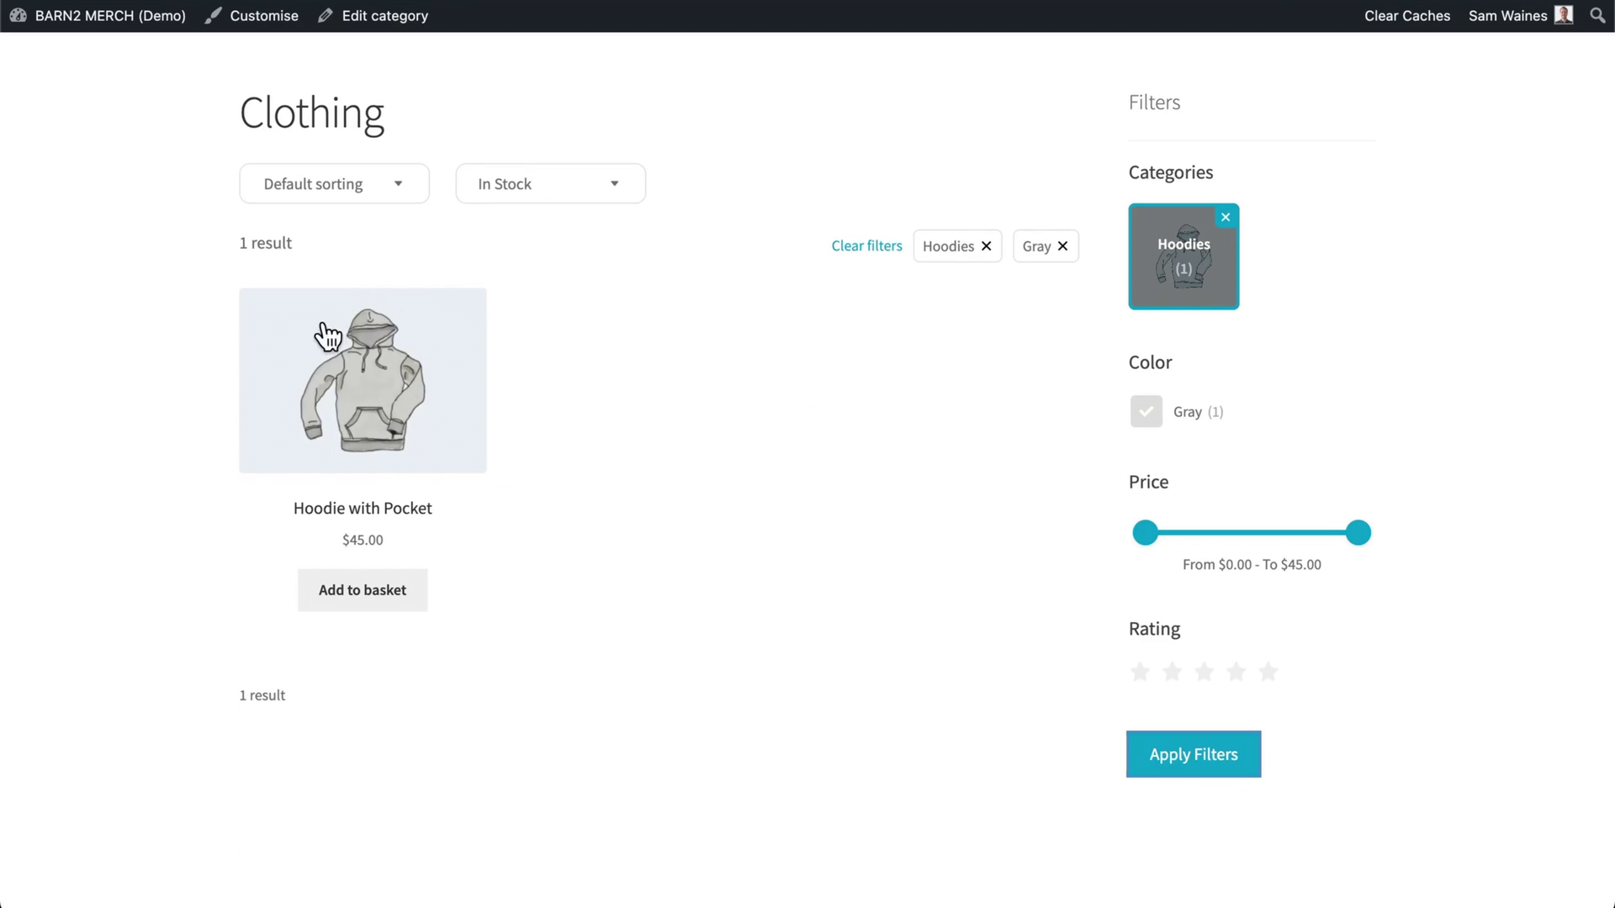
{"action": "scroll", "coordinate": [614, 451], "scroll_direction": "up", "scroll_amount": 1}
{"action": "left_click", "coordinate": [867, 271]}
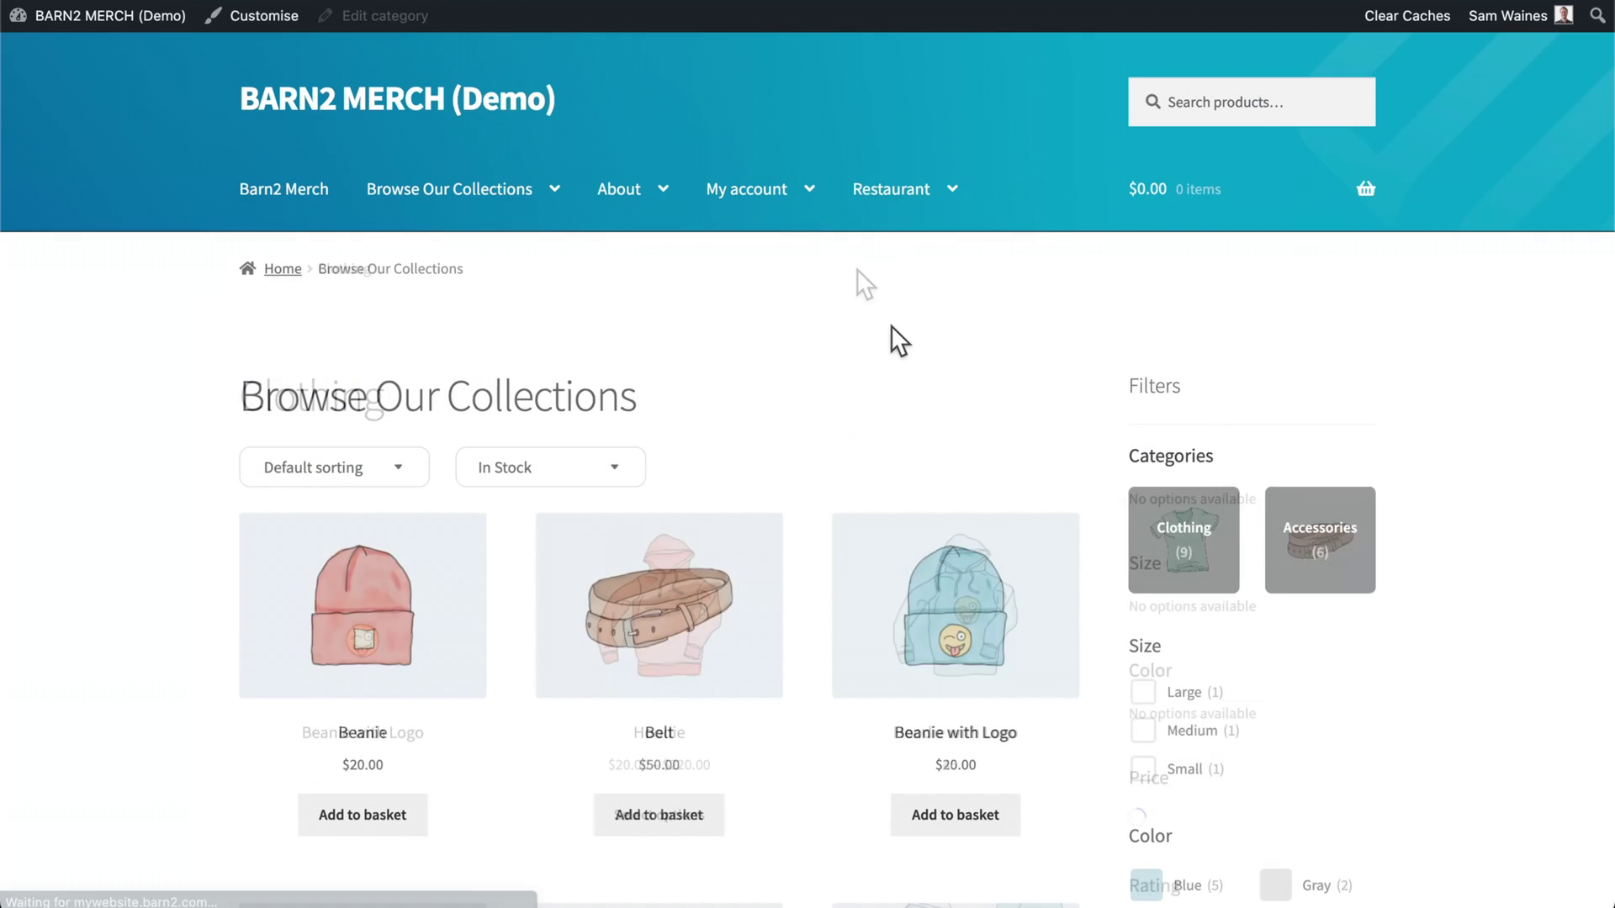
Step: Inspect the Default sorting and In Stock dropdown options on the shop page
{"action": "scroll", "coordinate": [890, 325], "scroll_direction": "down", "scroll_amount": 2}
{"action": "scroll", "coordinate": [890, 325], "scroll_direction": "down", "scroll_amount": 2}
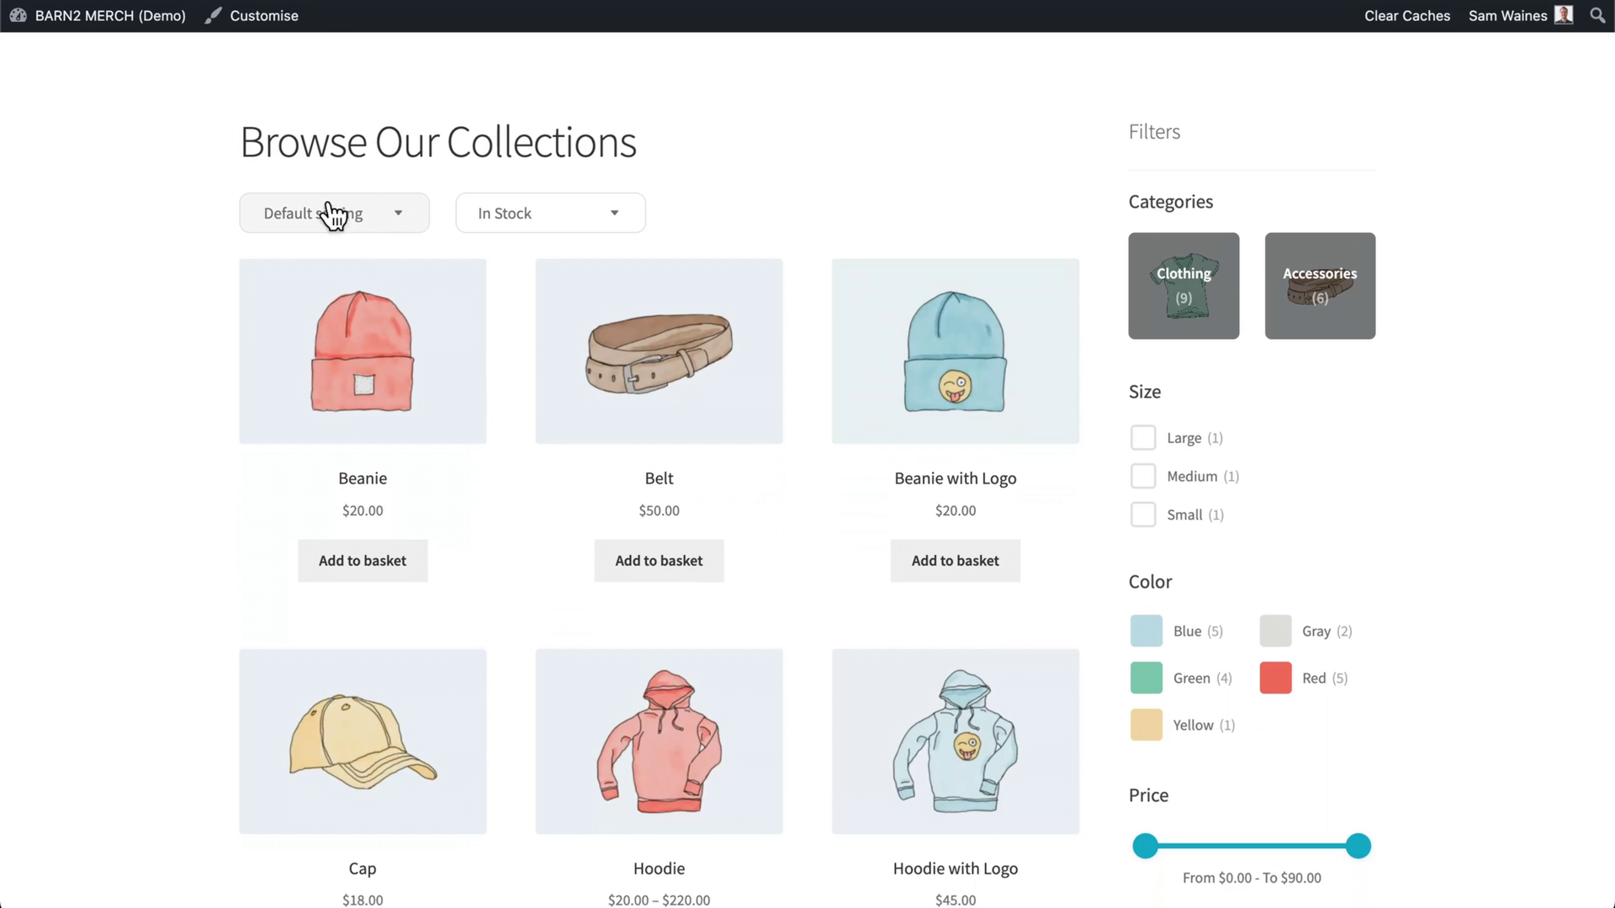
{"action": "left_click", "coordinate": [379, 230]}
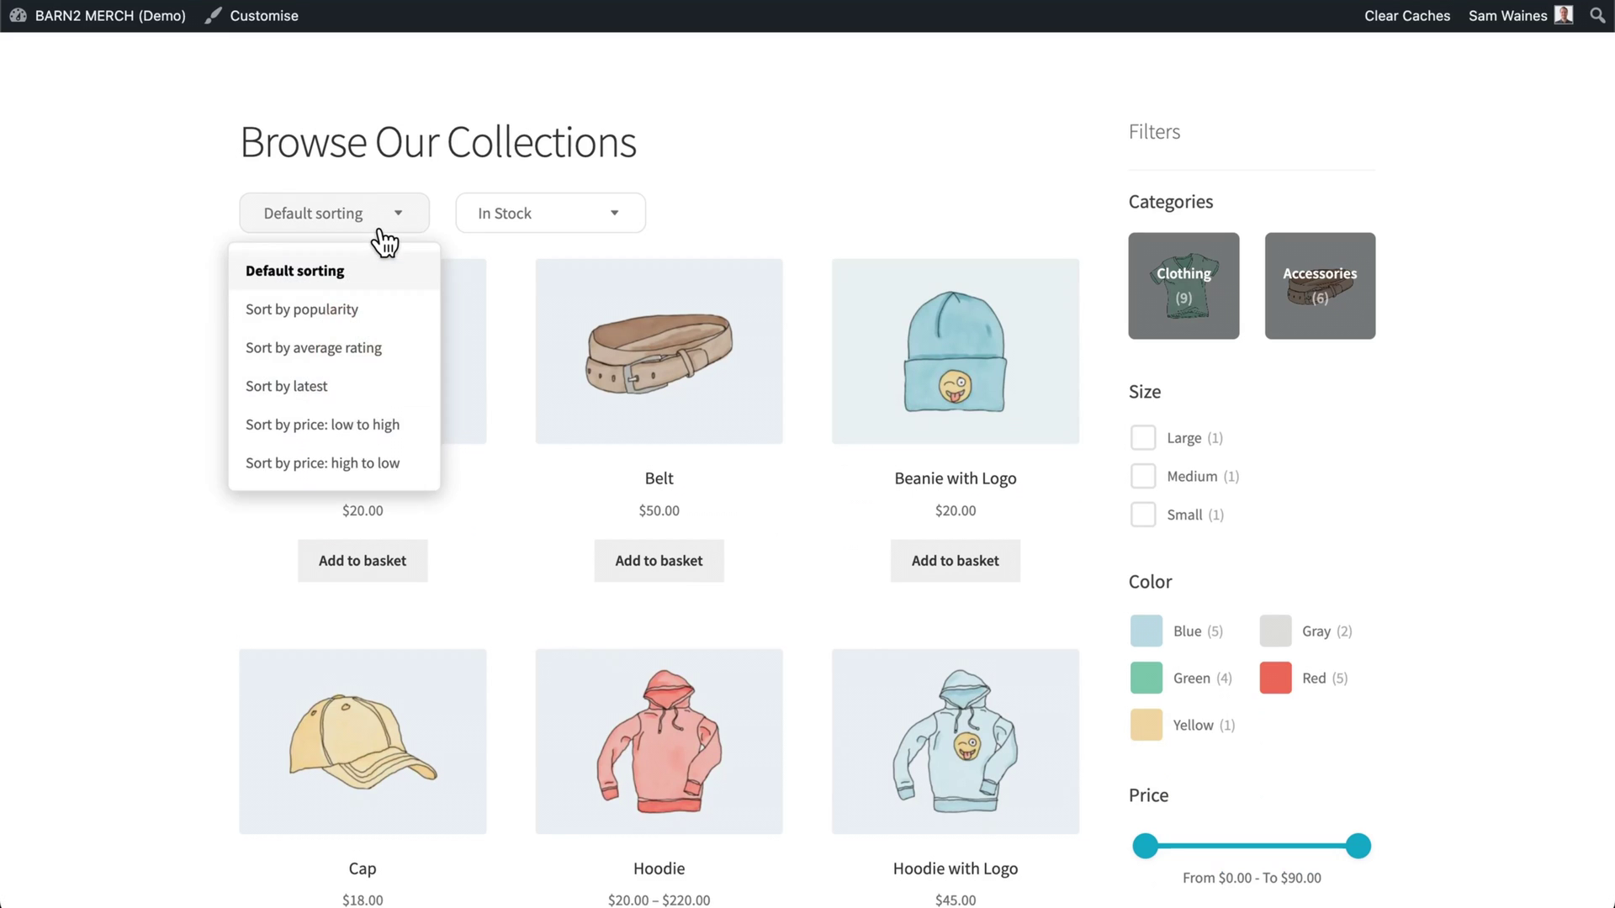
{"action": "left_click", "coordinate": [593, 212]}
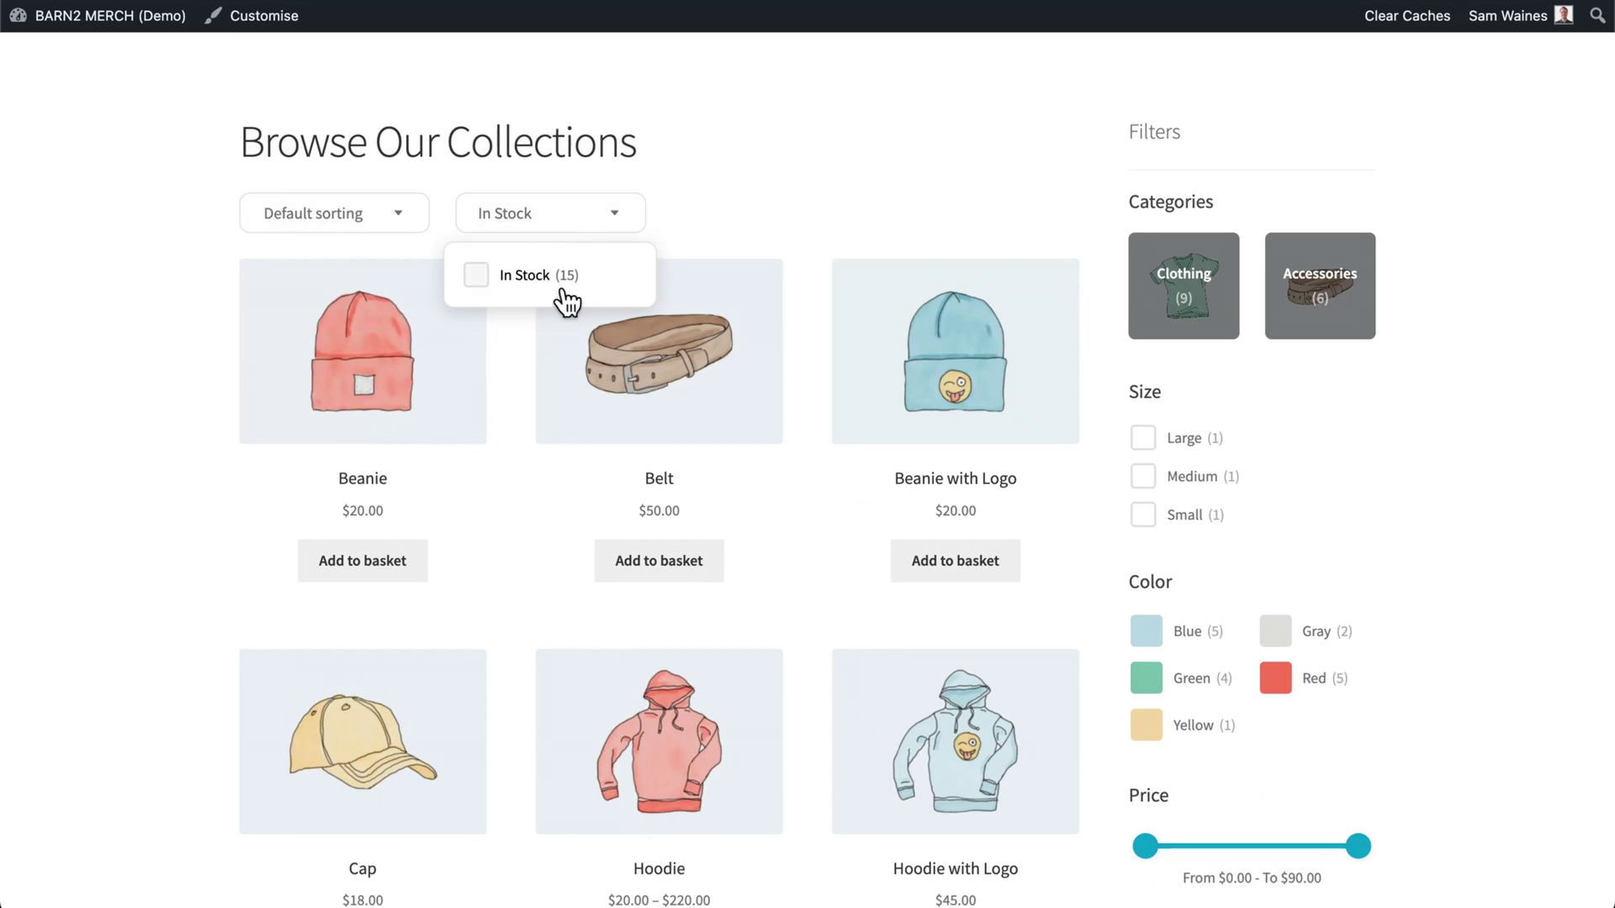
{"action": "left_click", "coordinate": [740, 220]}
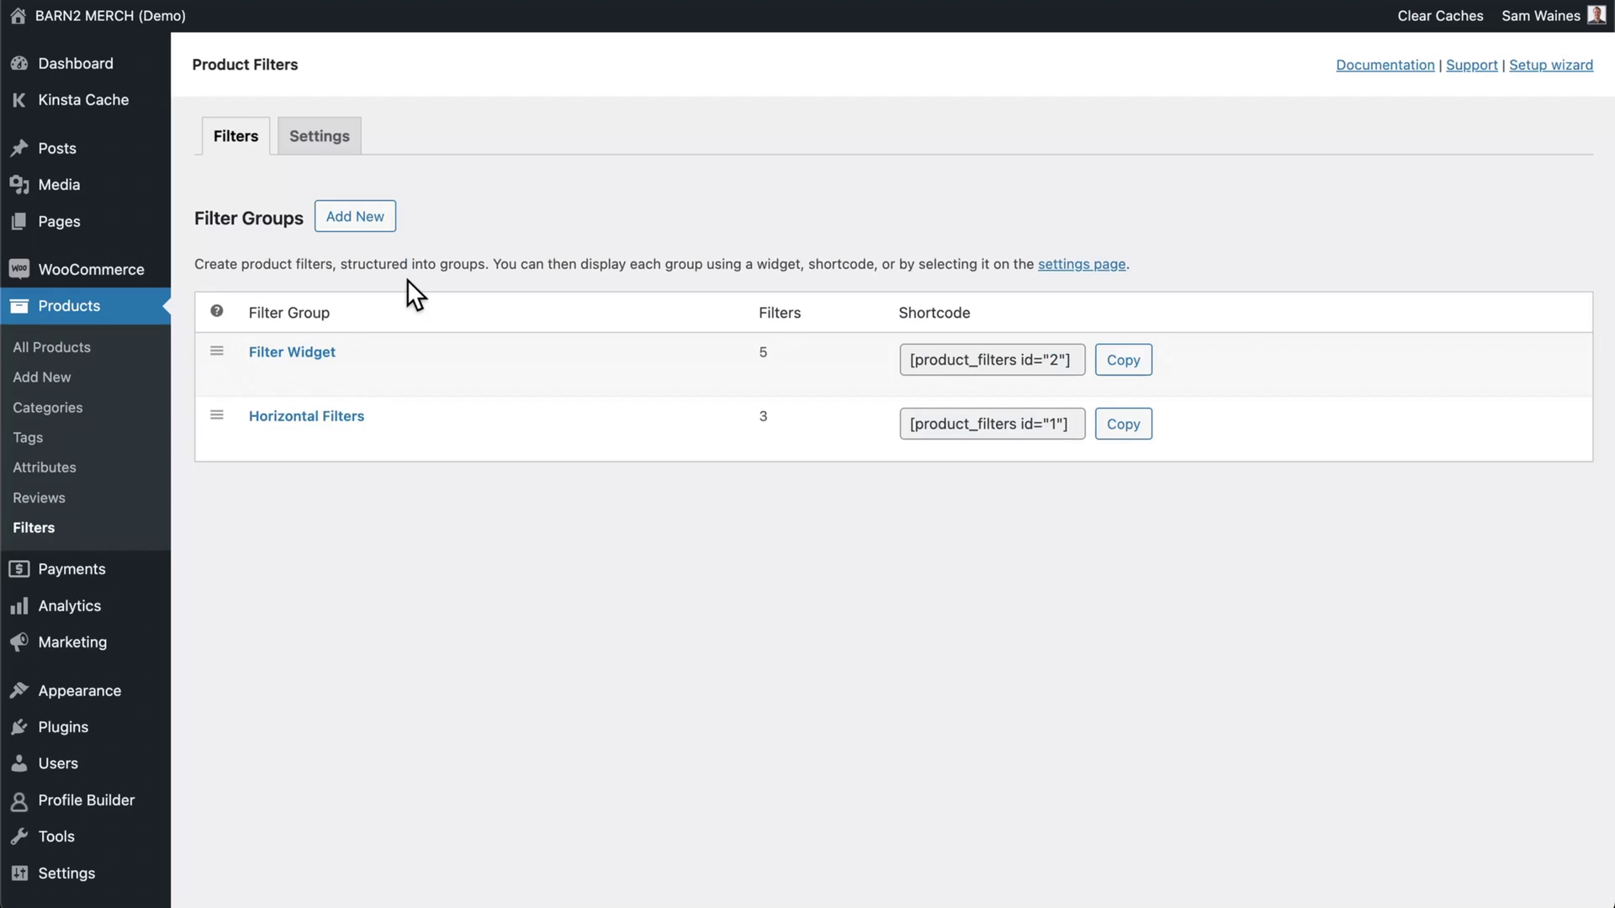
Step: Delete the Tag and In Stock filters from Horizontal Filters, keeping only Sort by, and save
{"action": "mouse_move", "coordinate": [356, 414]}
{"action": "left_click", "coordinate": [263, 443]}
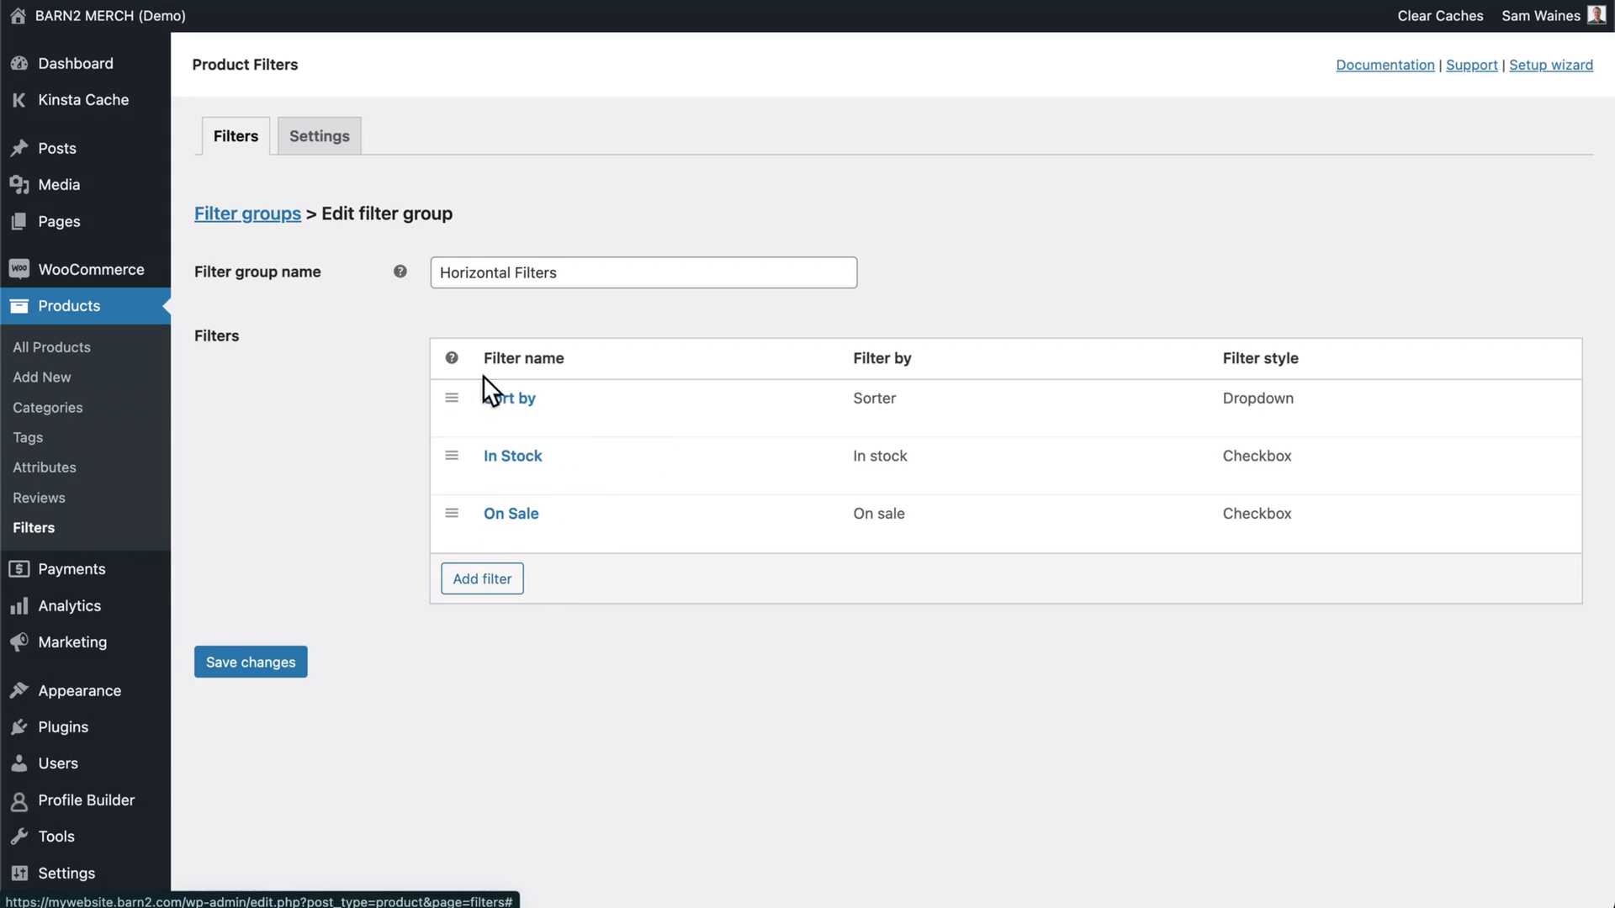
{"action": "mouse_move", "coordinate": [507, 533]}
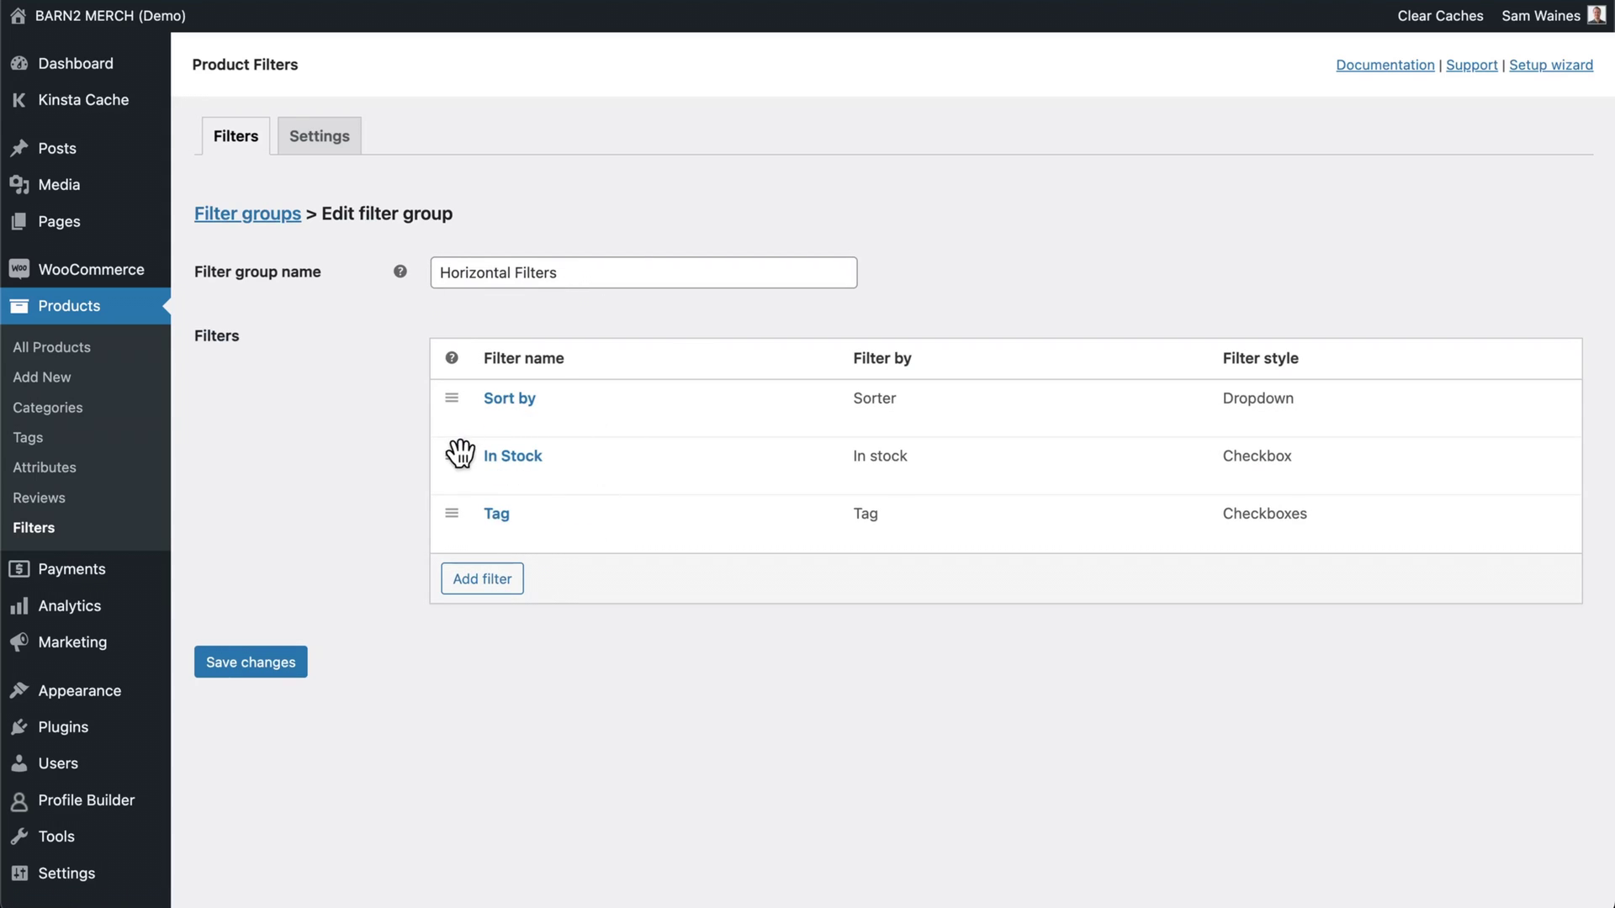
{"action": "mouse_move", "coordinate": [544, 530]}
{"action": "left_click", "coordinate": [579, 533]}
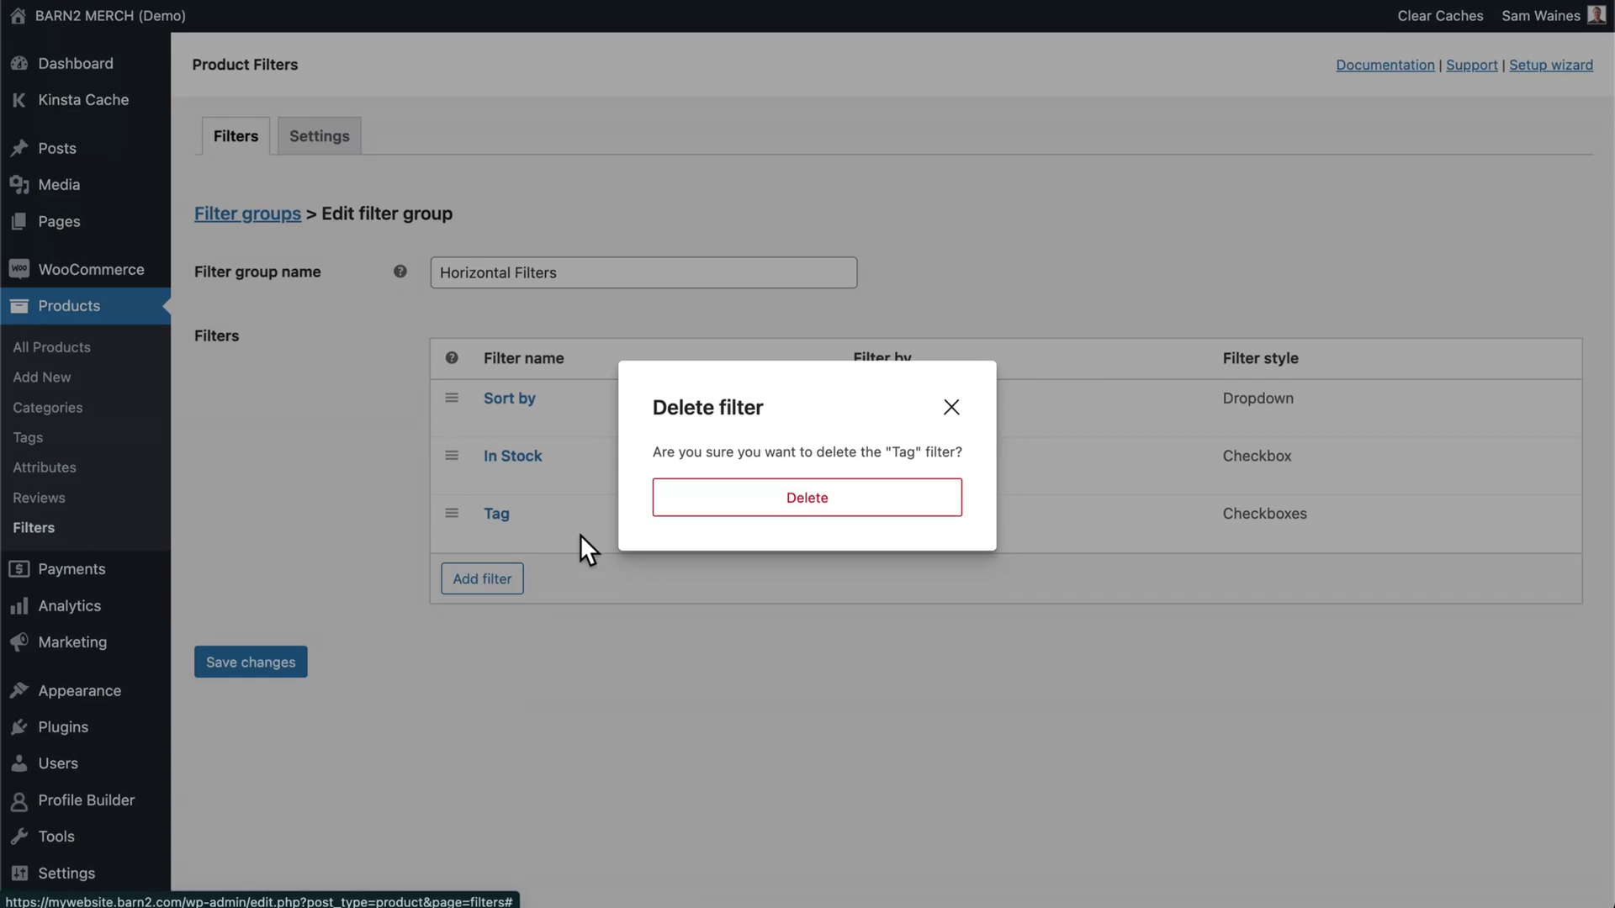
{"action": "left_click", "coordinate": [745, 508]}
{"action": "mouse_move", "coordinate": [542, 463]}
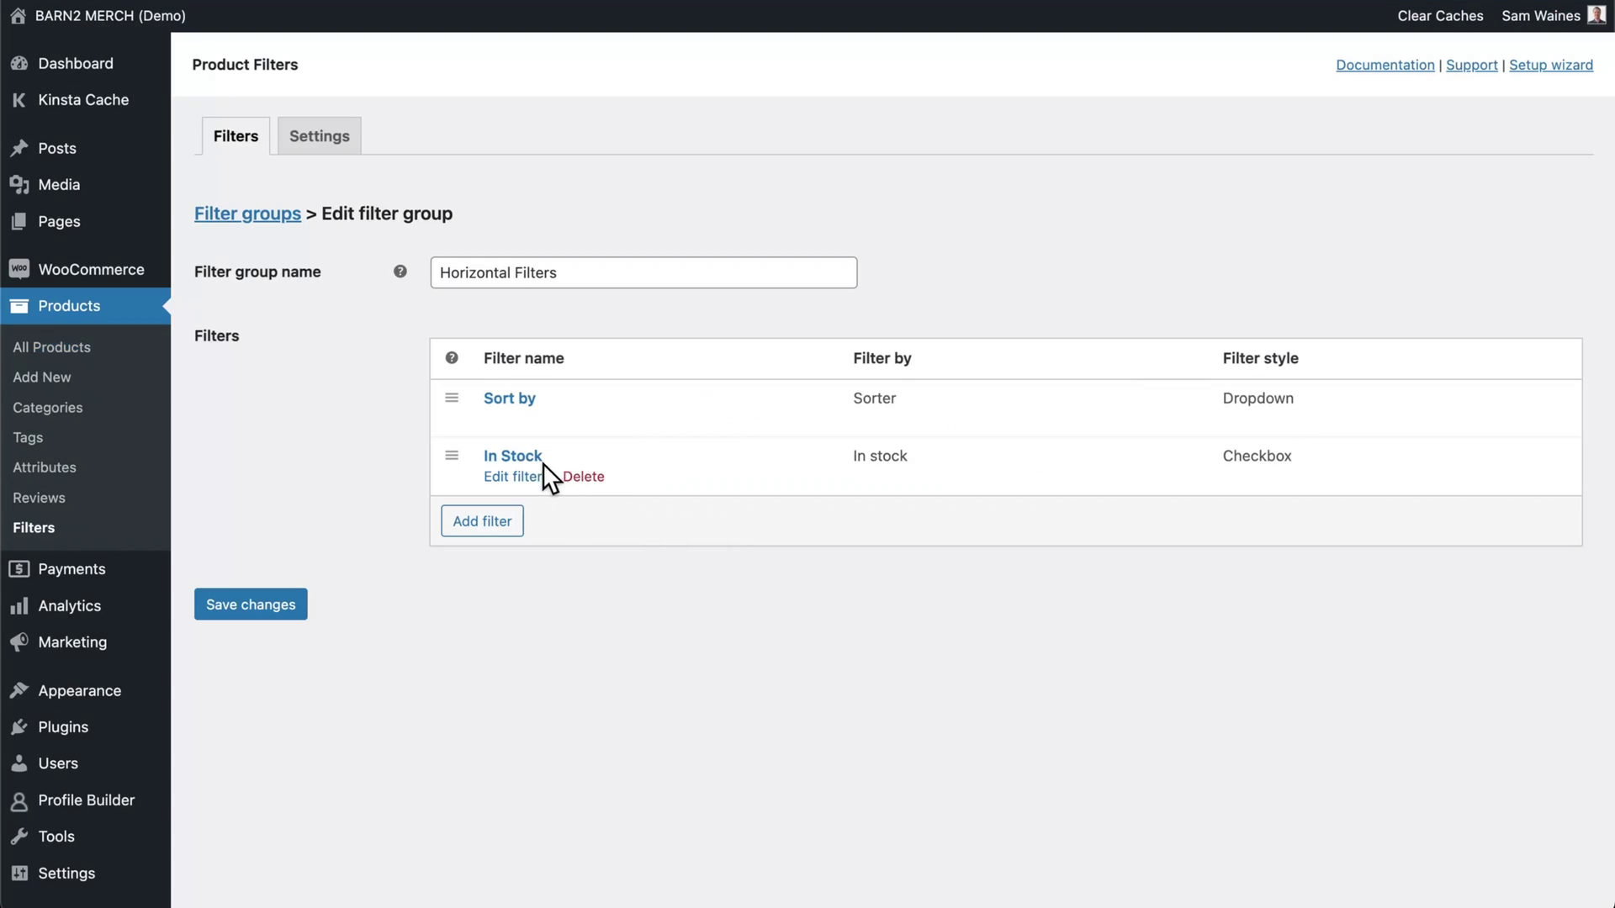
{"action": "left_click", "coordinate": [587, 477]}
{"action": "left_click", "coordinate": [706, 399]}
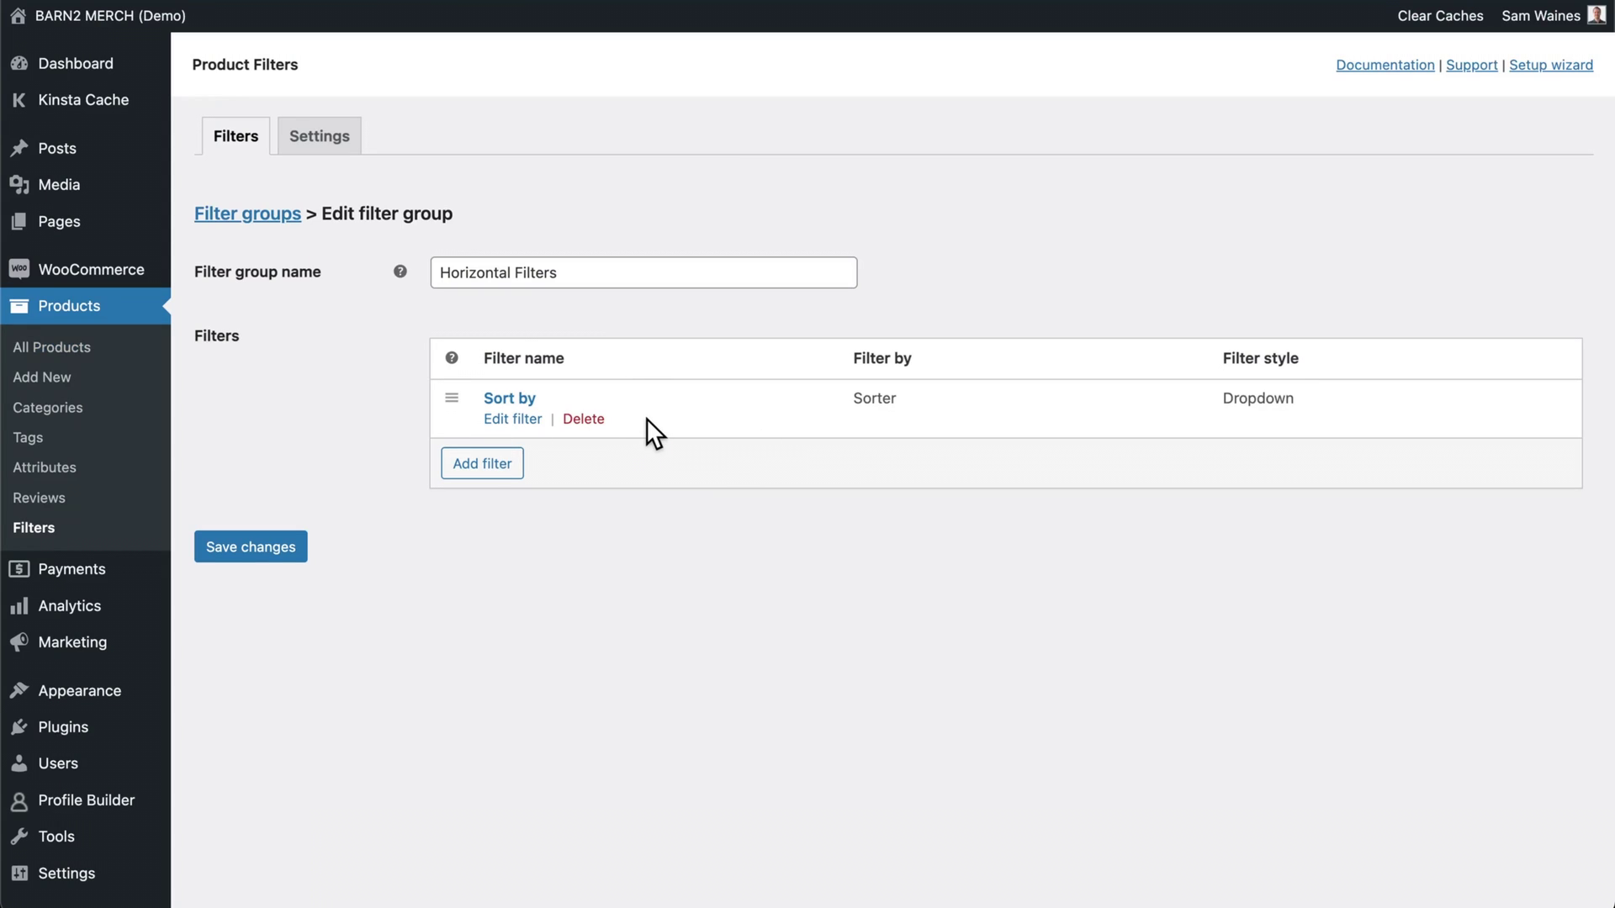
{"action": "left_click", "coordinate": [271, 558]}
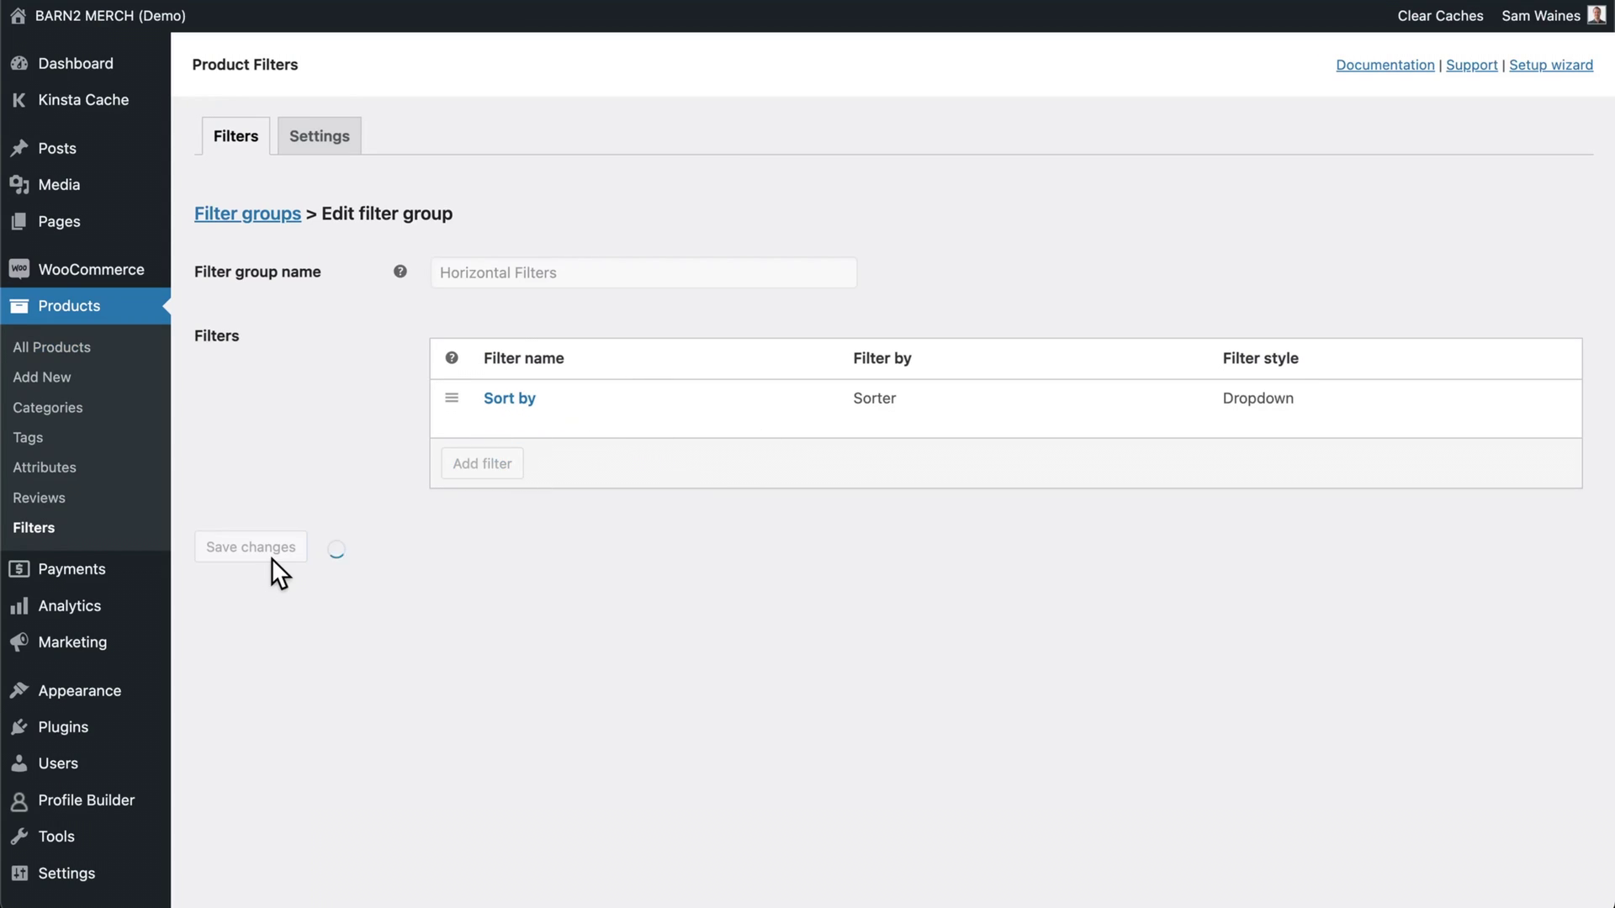
Step: Keep the settings' filter group on Horizontal Filters, then check the shop's sorting dropdown
{"action": "left_click", "coordinate": [316, 137]}
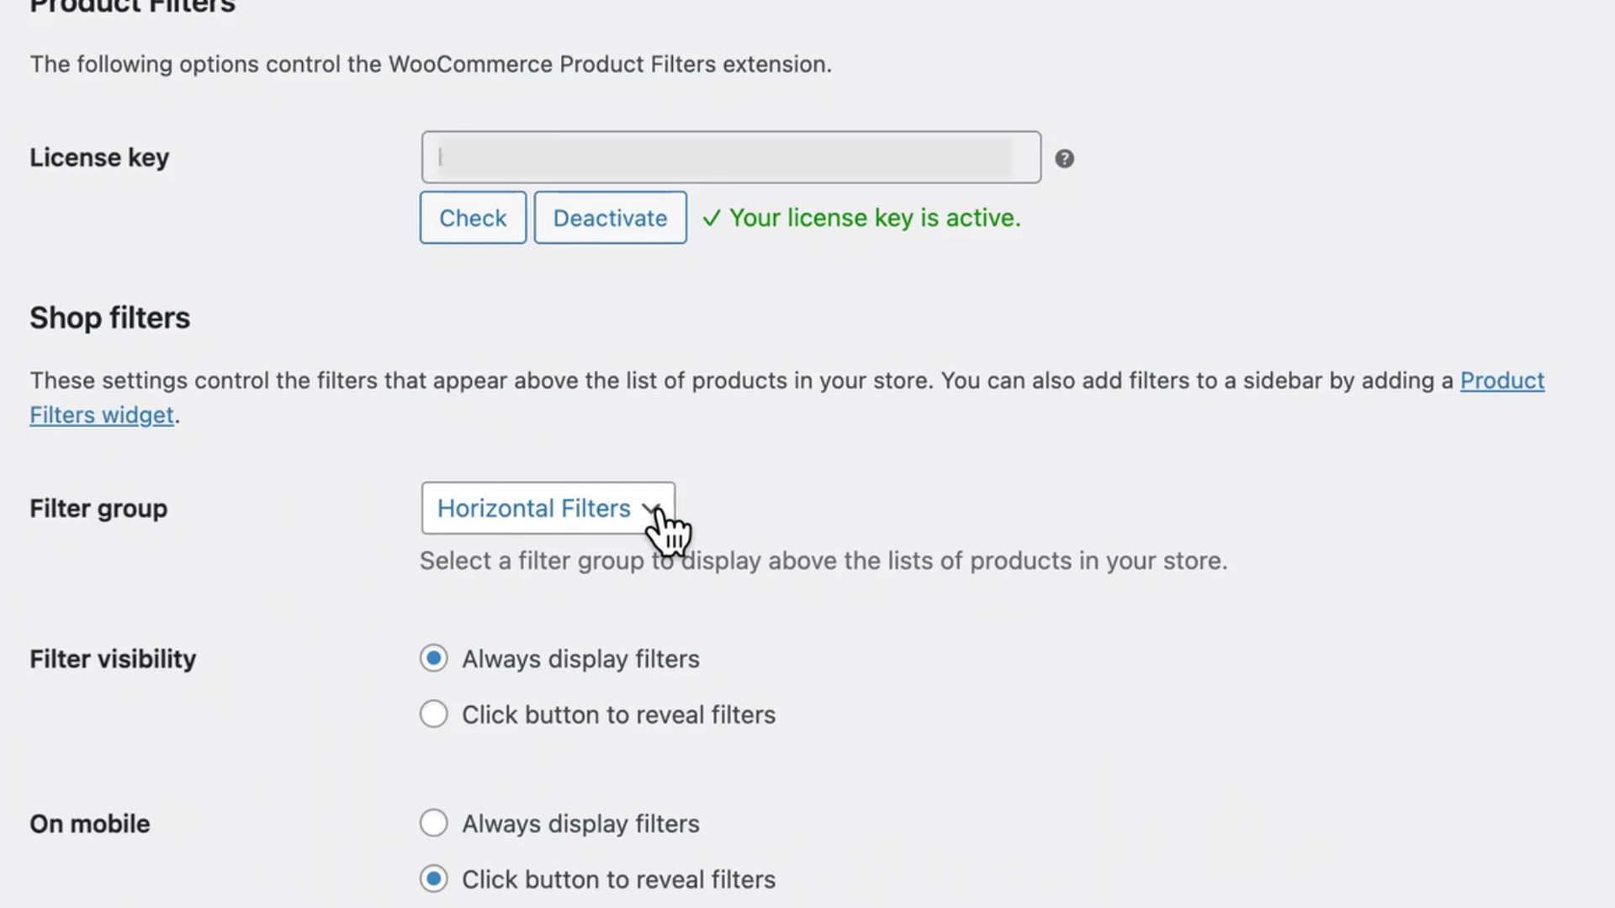
{"action": "left_click", "coordinate": [660, 513]}
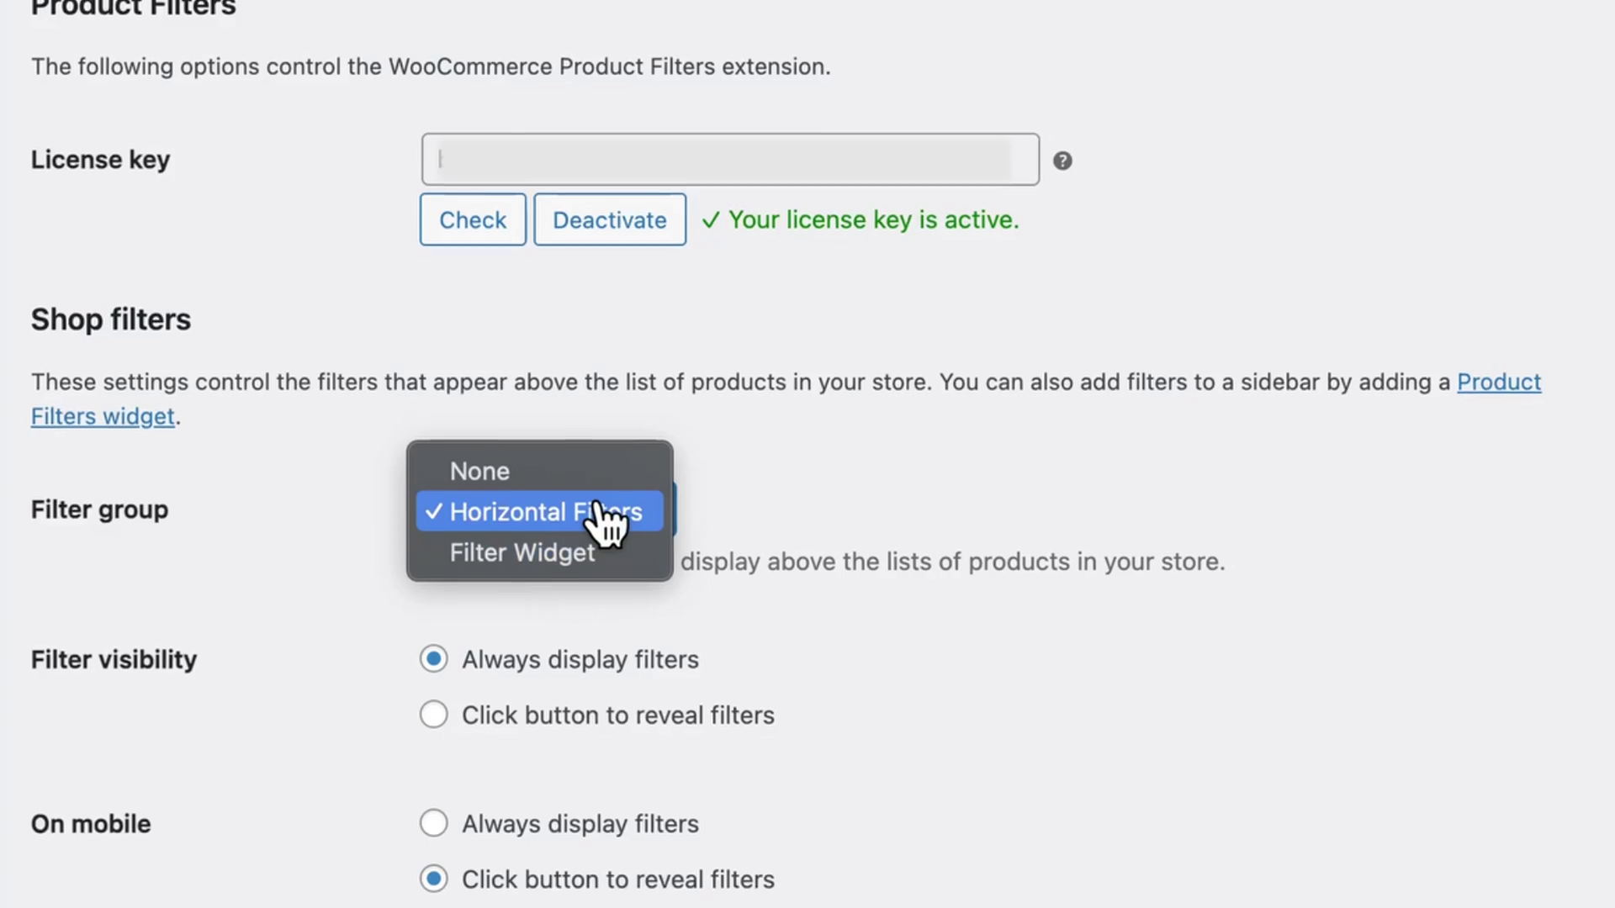
{"action": "left_click", "coordinate": [547, 510]}
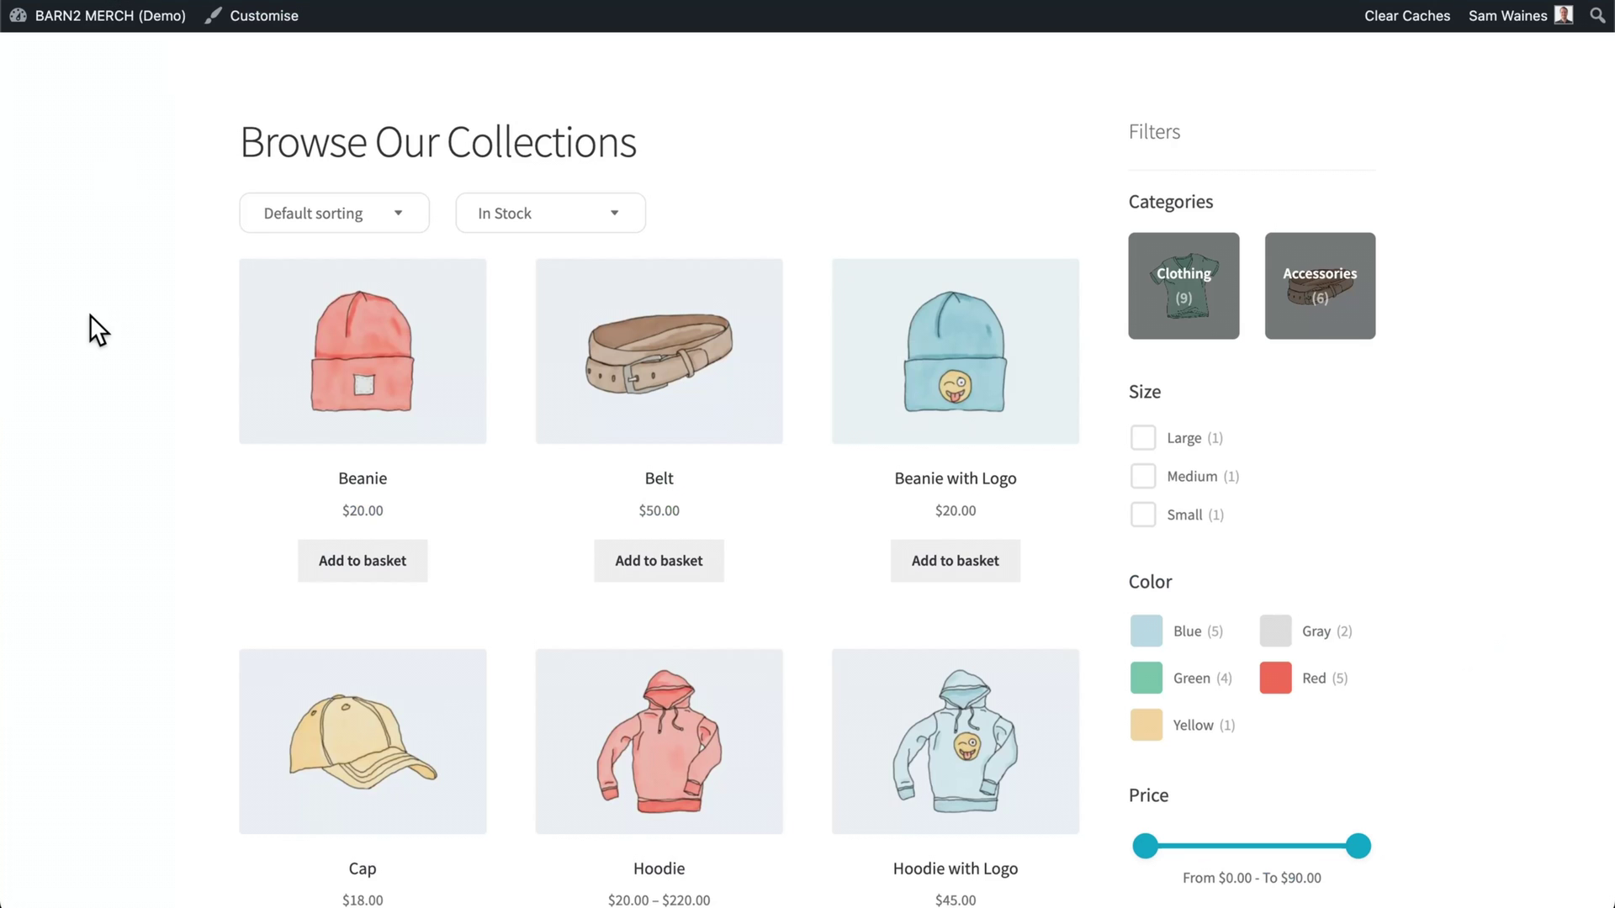
{"action": "left_click", "coordinate": [382, 220]}
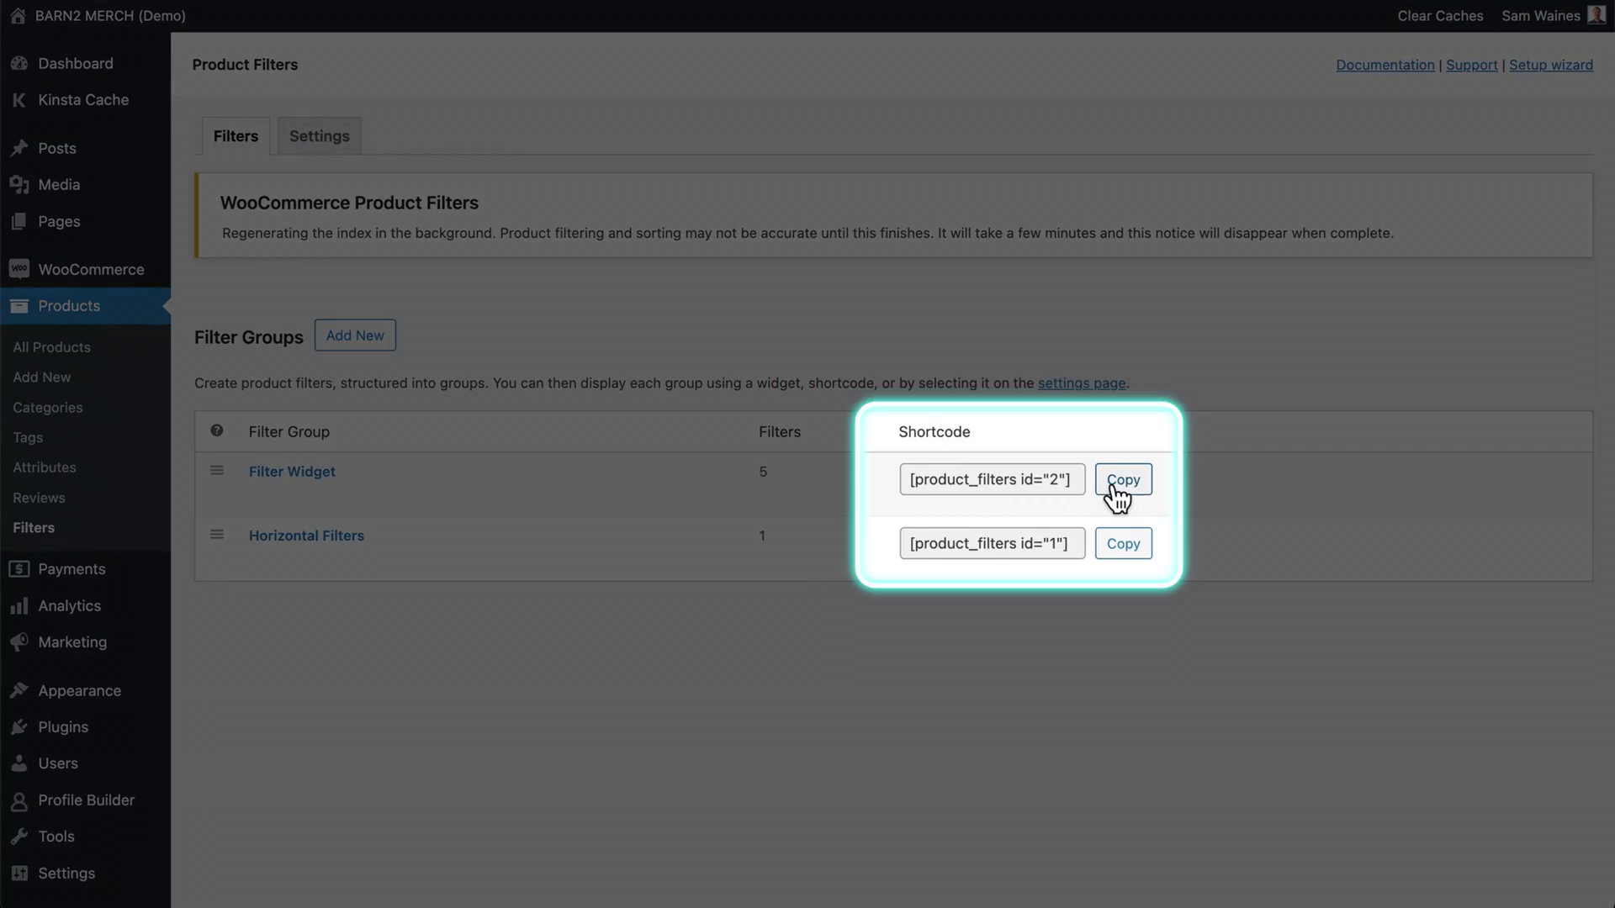
Step: Insert a Shortcode block with [wpf-filters id="1"] into the Shop page and update it
{"action": "left_click", "coordinate": [1119, 493]}
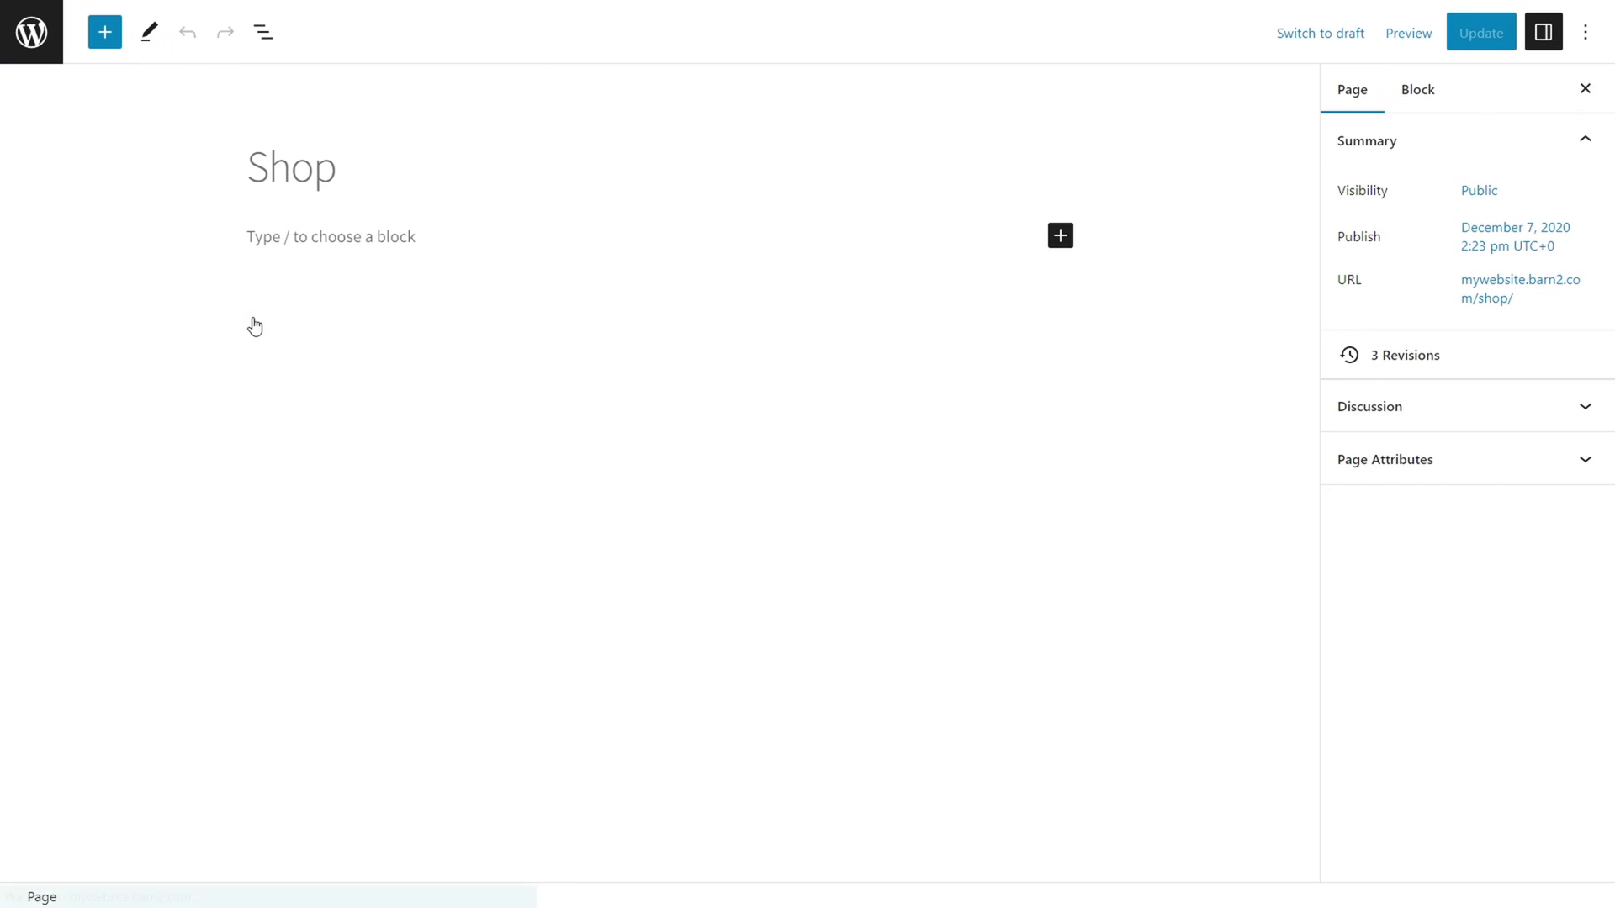
{"action": "left_click", "coordinate": [1061, 237]}
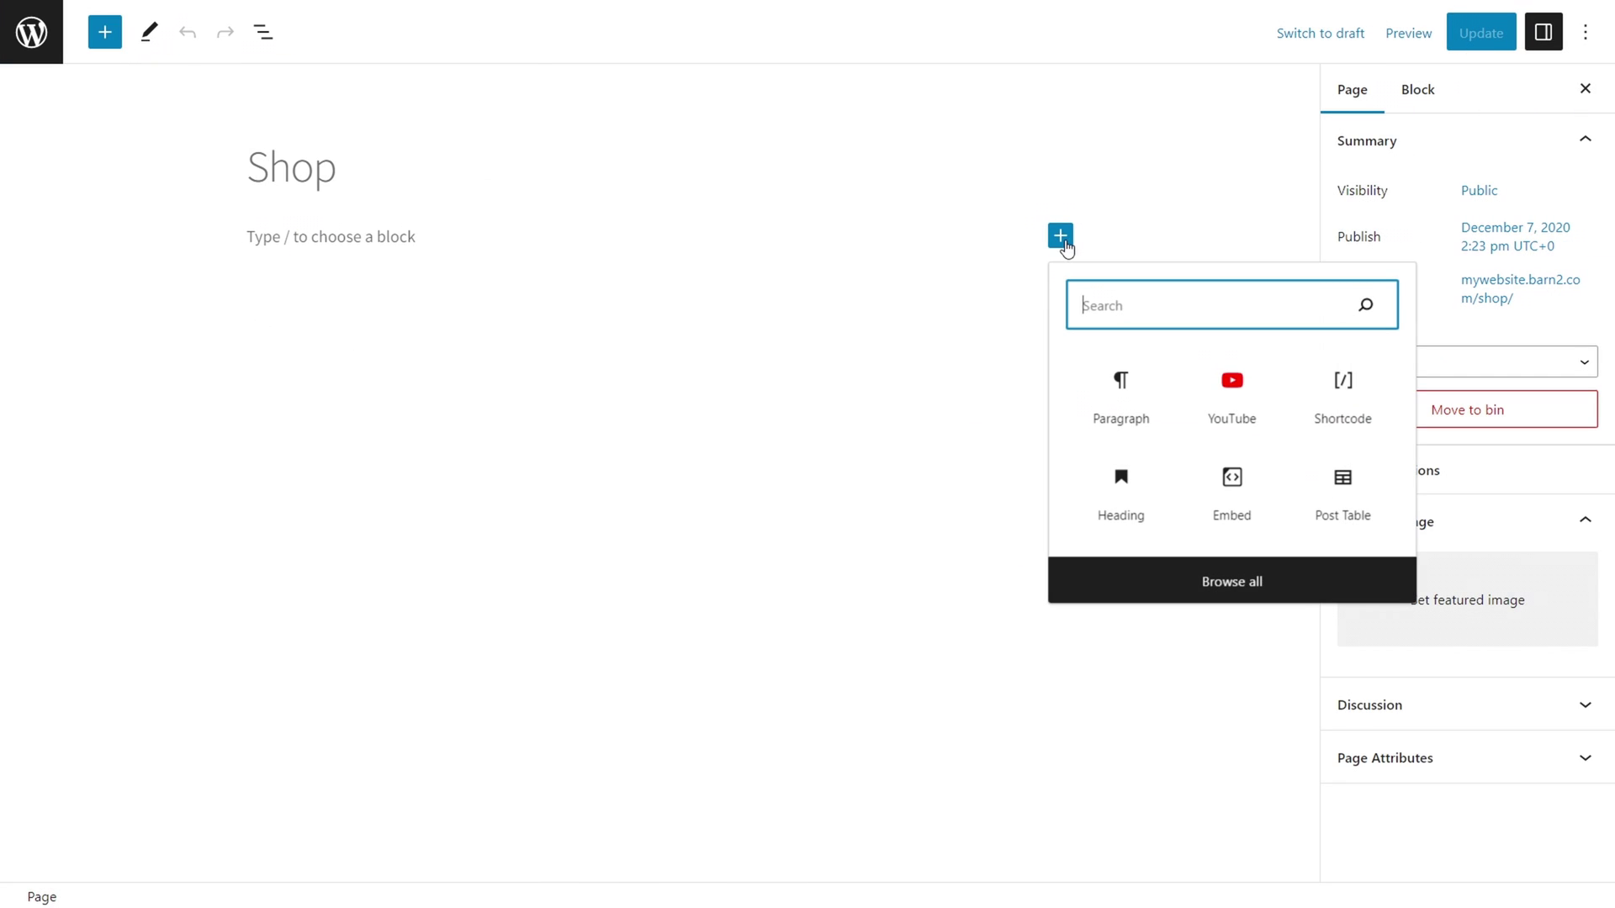
{"action": "left_click", "coordinate": [1343, 395]}
{"action": "key", "text": "ctrl+v"}
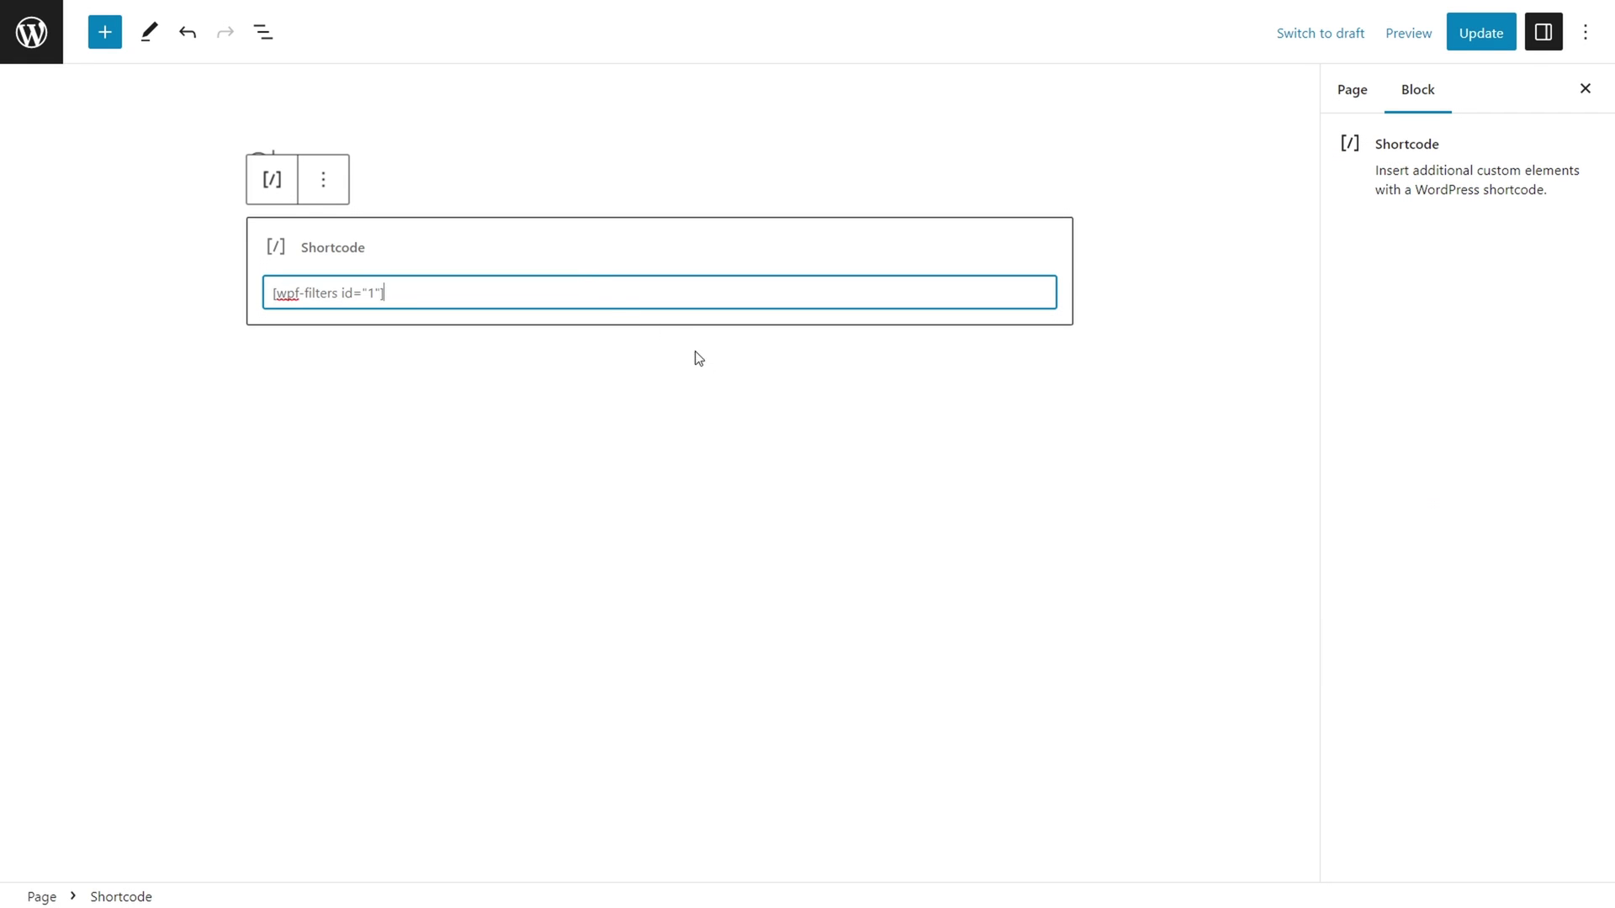
{"action": "left_click", "coordinate": [732, 370]}
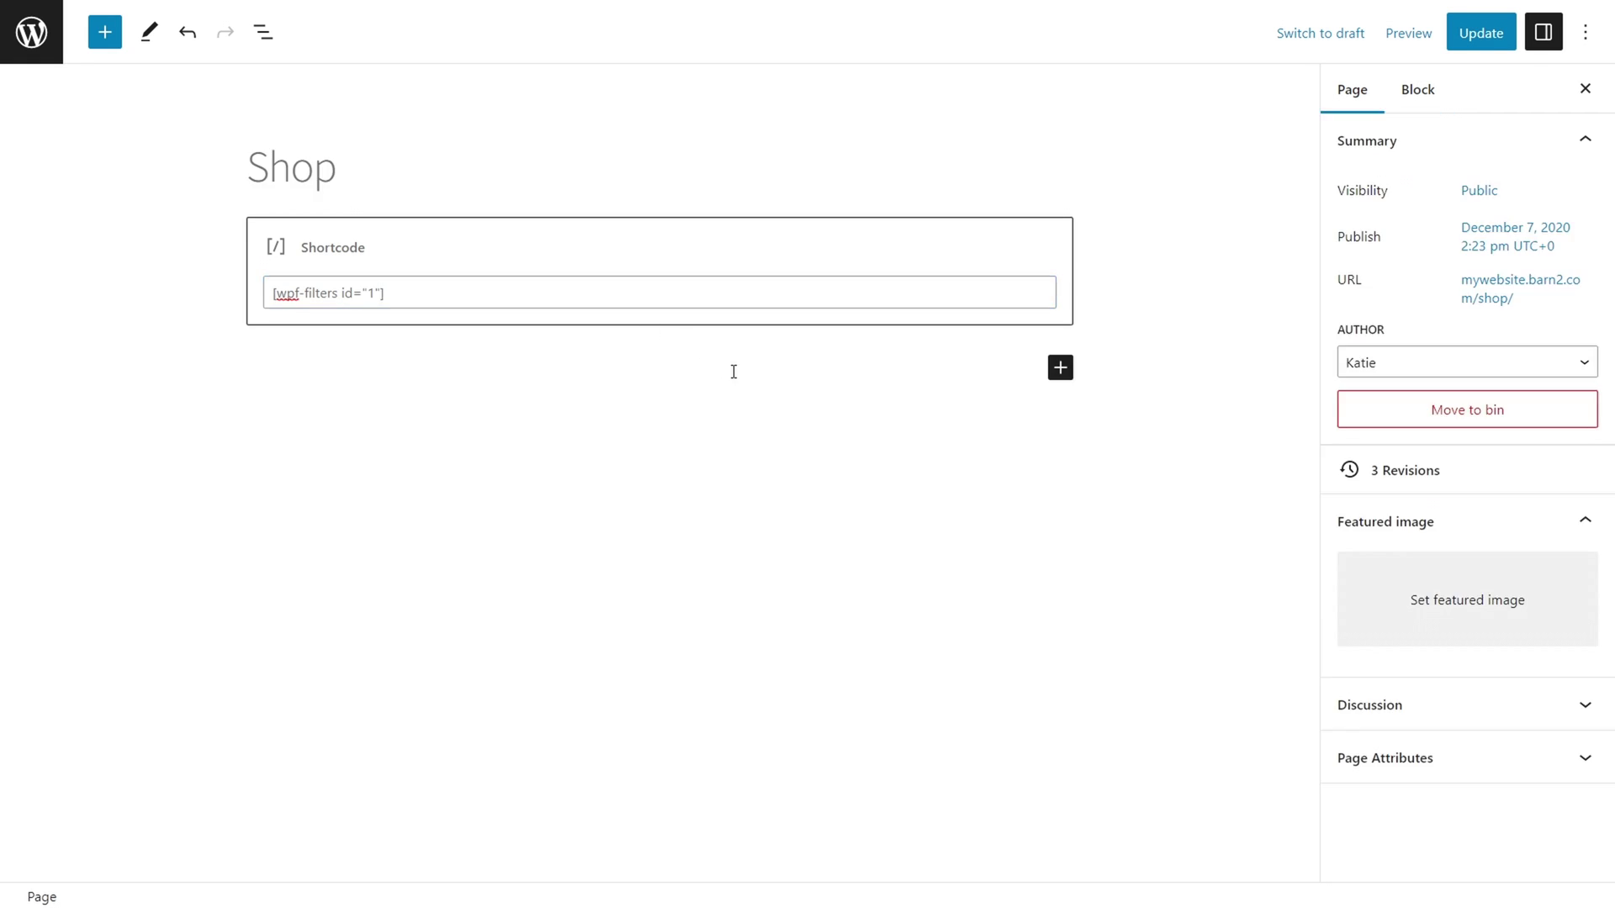
{"action": "left_click", "coordinate": [1470, 40]}
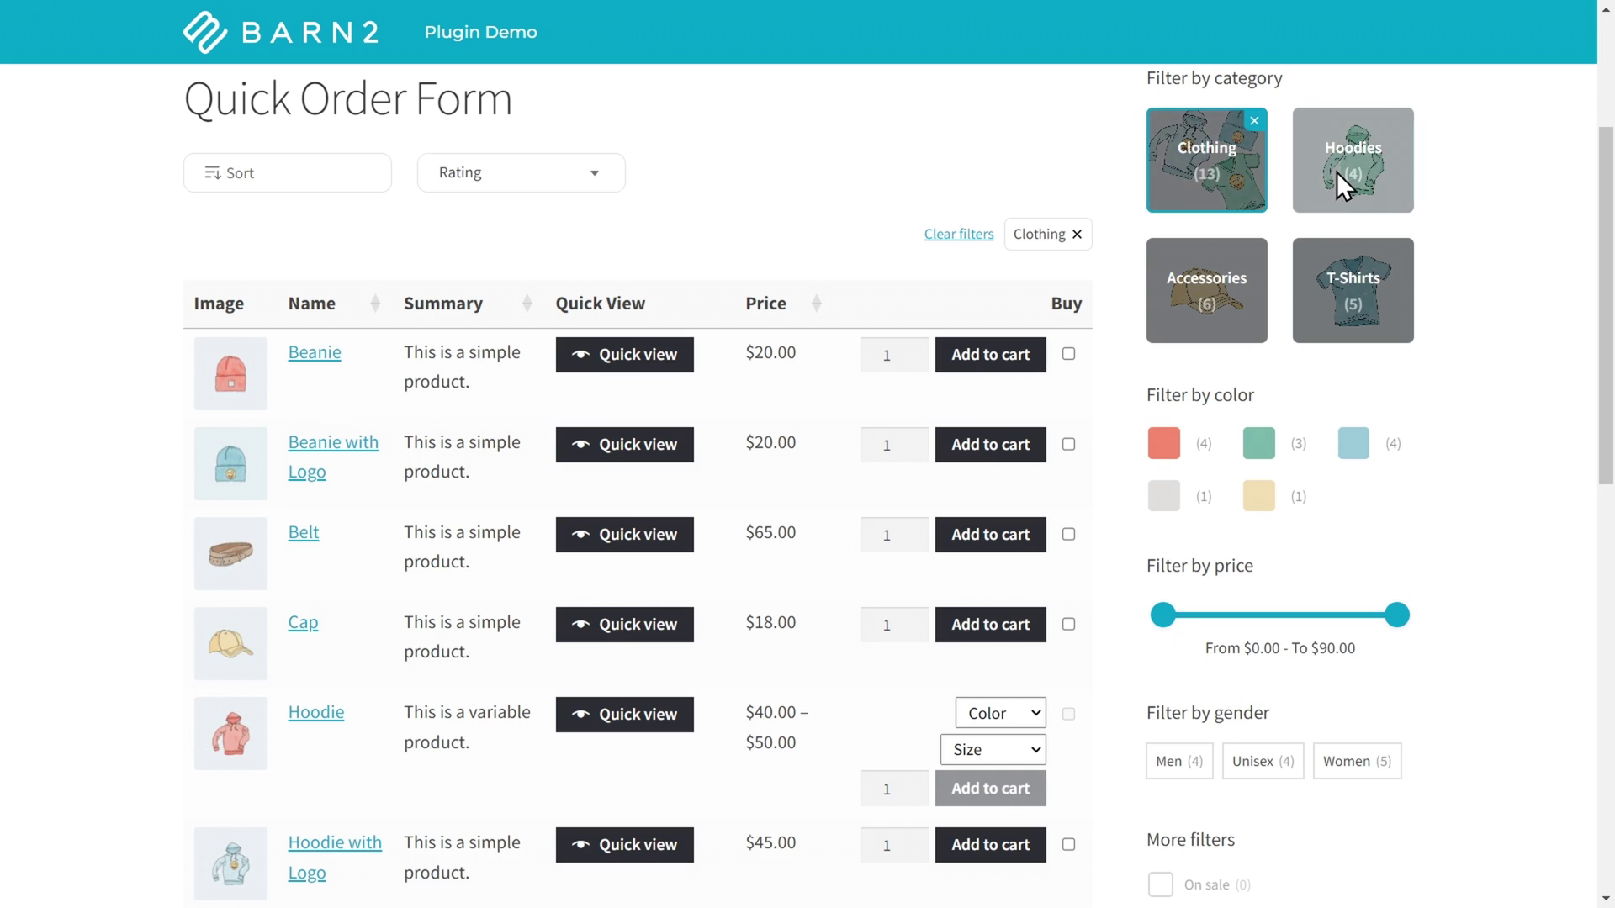
Step: Add Hoodies and Accessories to the category filter, leaving only Logo Collection
{"action": "left_click", "coordinate": [1336, 171]}
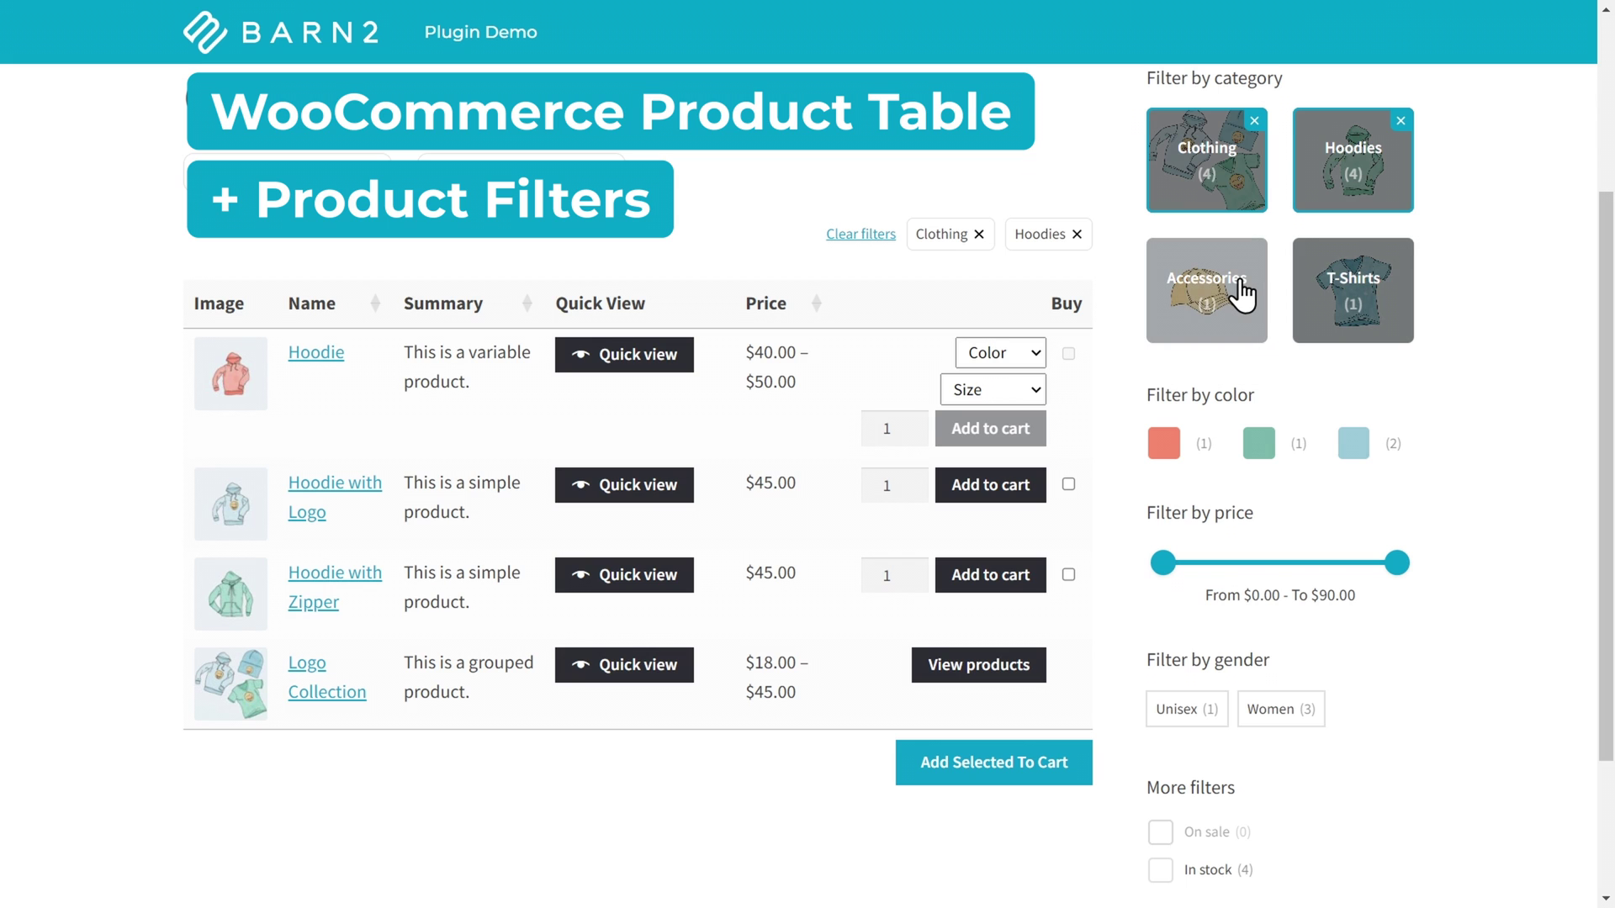
{"action": "left_click", "coordinate": [1240, 280]}
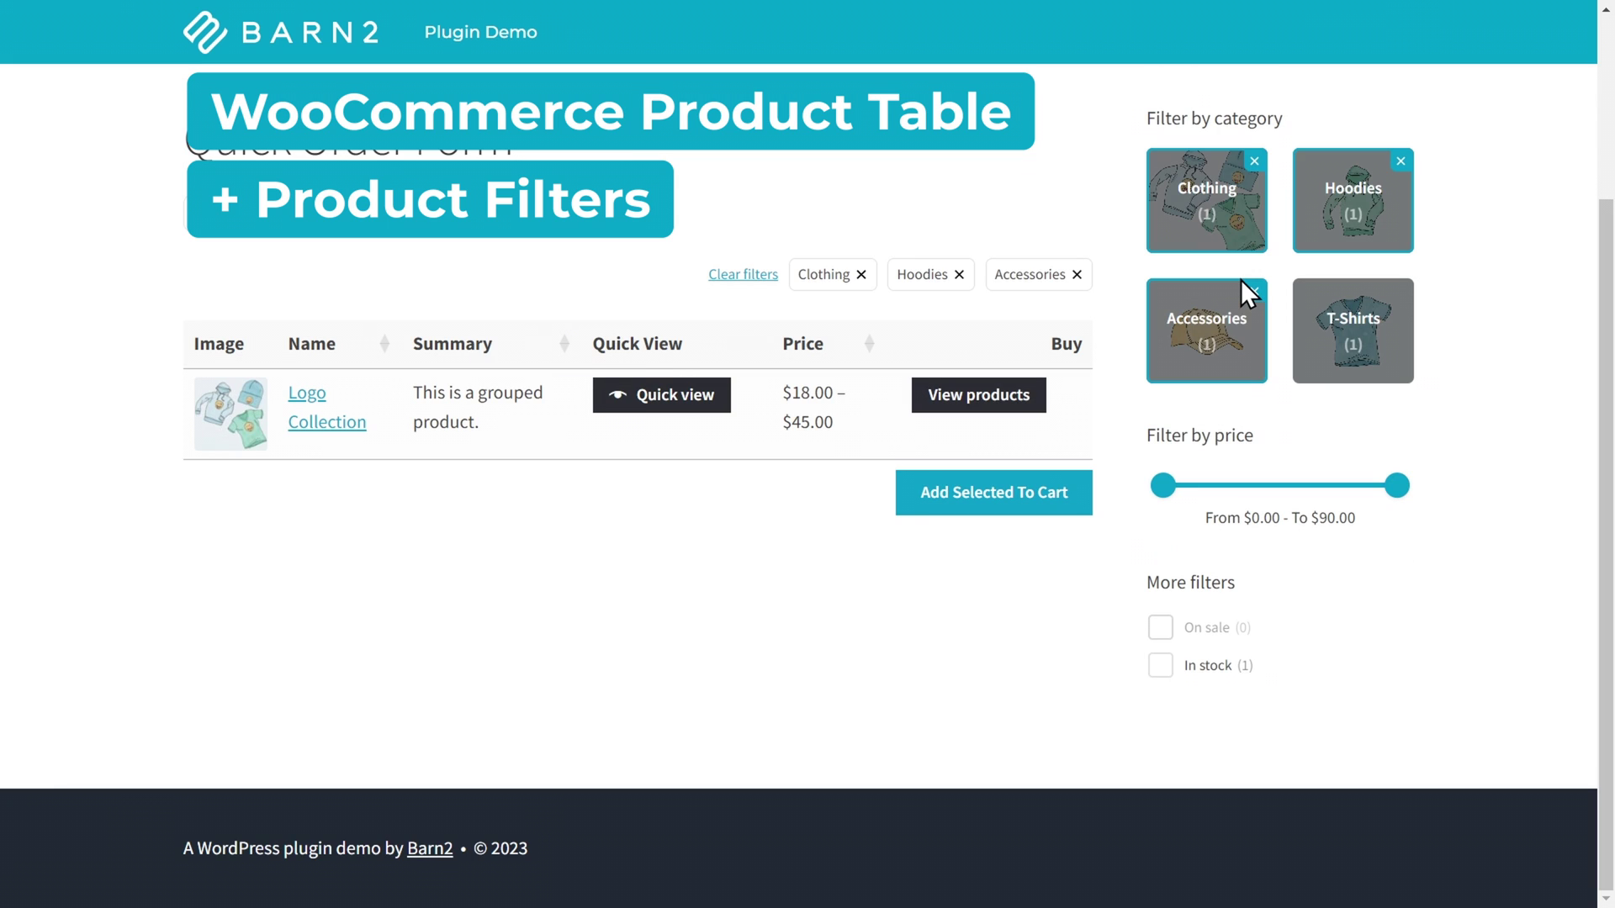